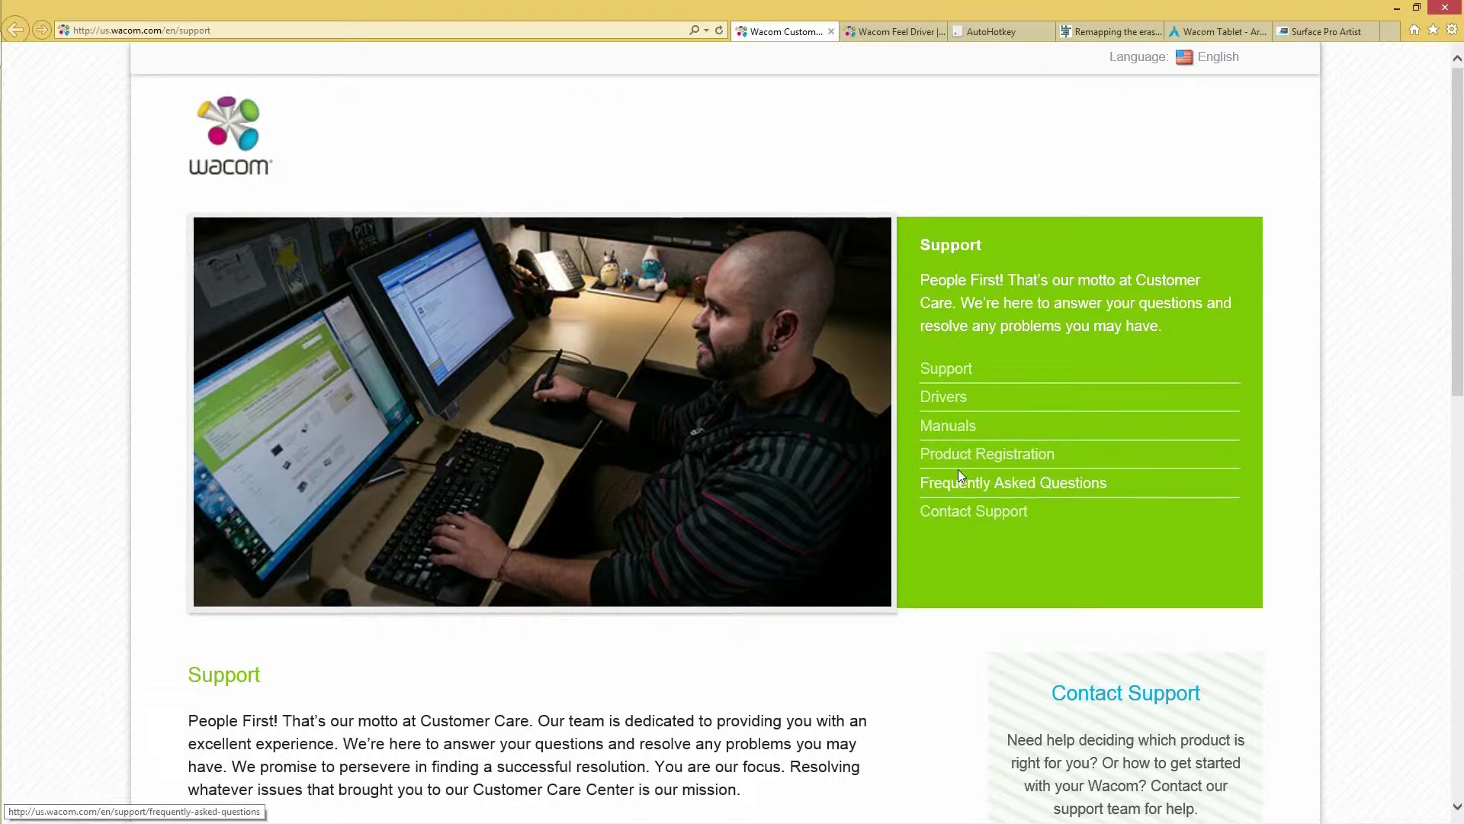
Browse the Wacom driver tables, then open the TABLET PC Enhanced Tablet Driver 7.1.2 page in a new tab.
{"action": "left_click", "coordinate": [952, 406]}
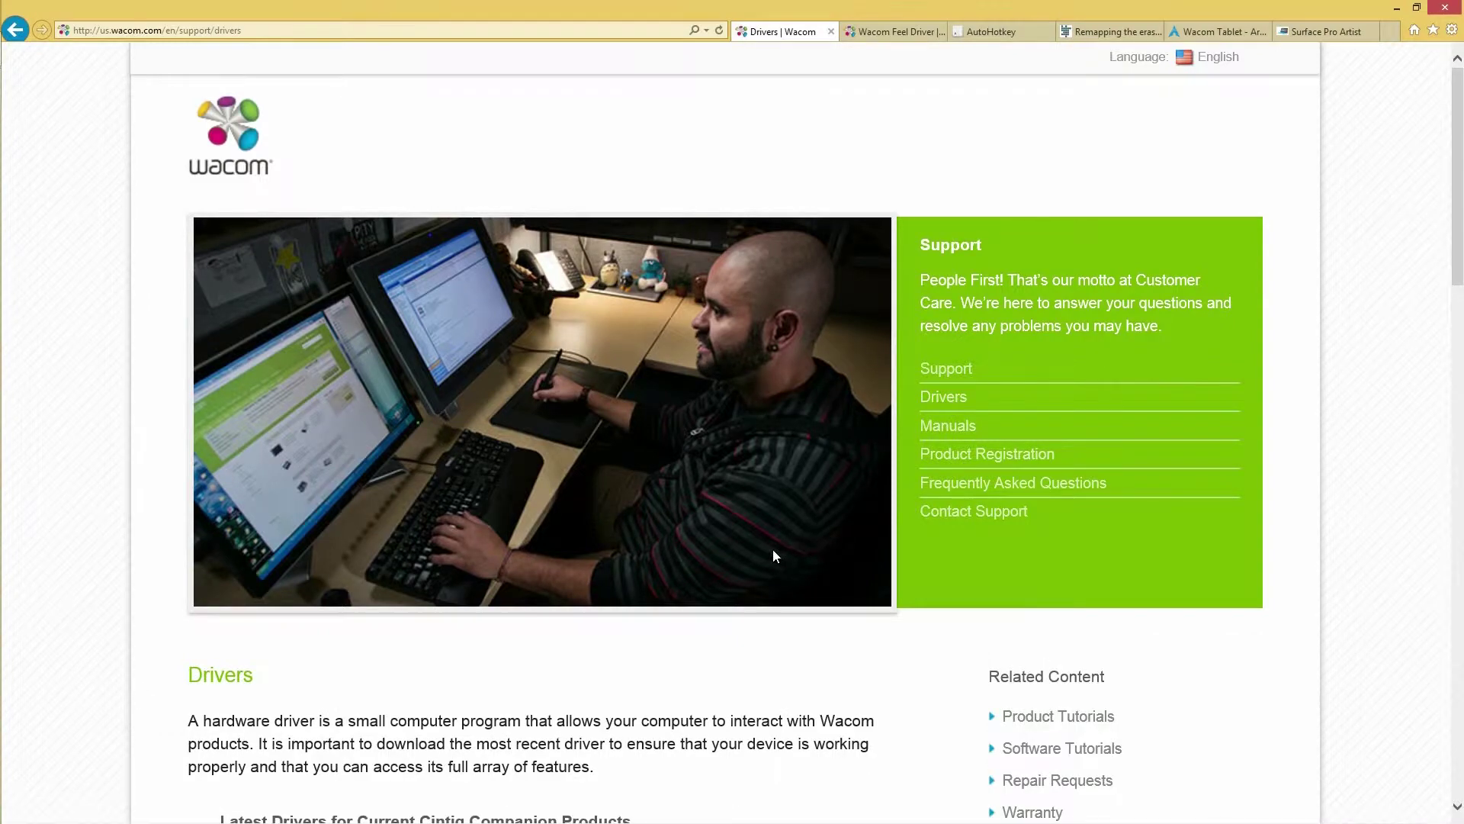
{"action": "scroll", "coordinate": [774, 551], "scroll_direction": "down", "scroll_amount": 5}
{"action": "scroll", "coordinate": [774, 550], "scroll_direction": "down", "scroll_amount": 15}
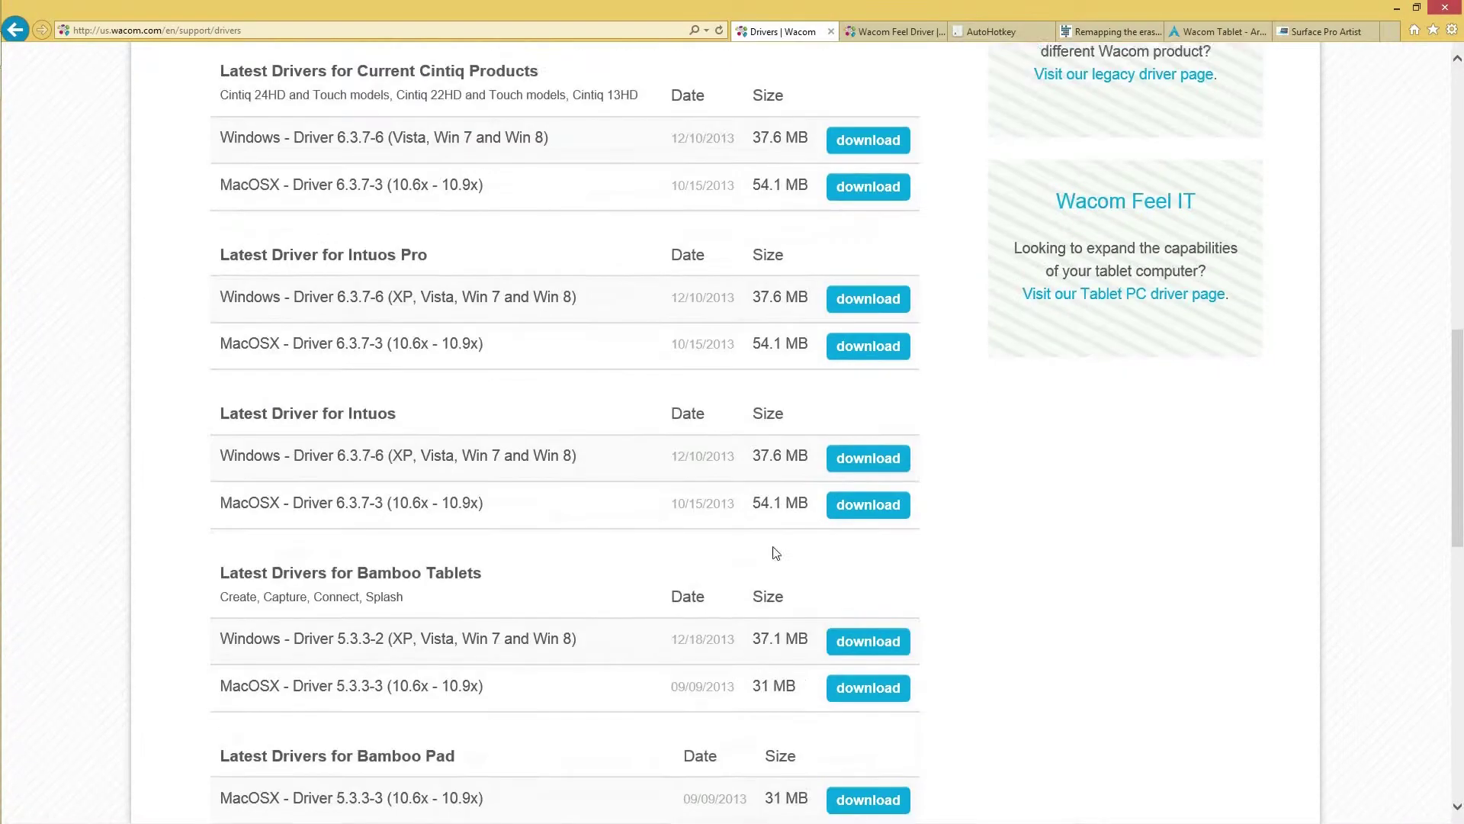
{"action": "scroll", "coordinate": [774, 551], "scroll_direction": "down", "scroll_amount": 4}
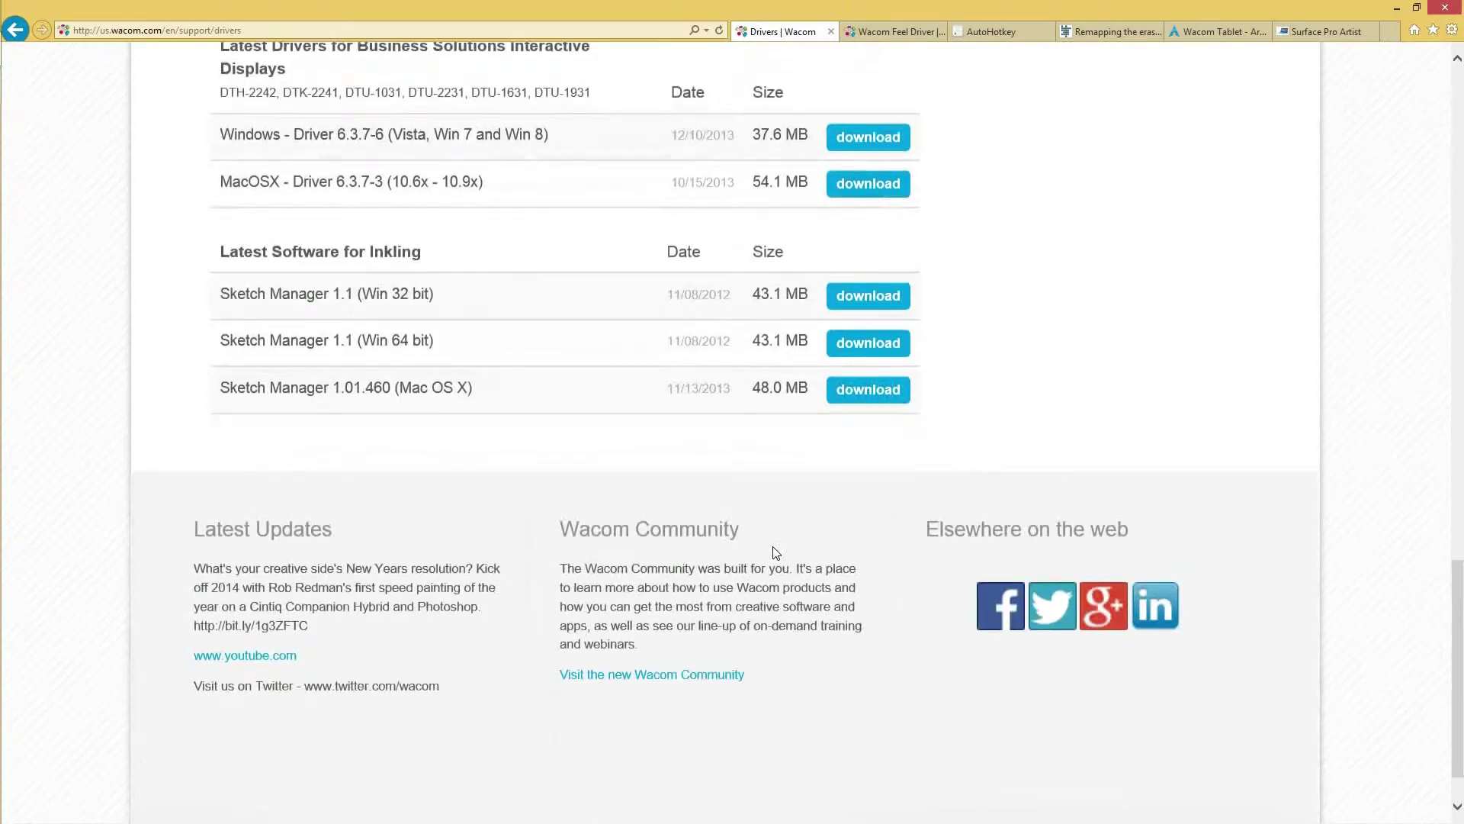
{"action": "scroll", "coordinate": [513, 484], "scroll_direction": "up", "scroll_amount": 10}
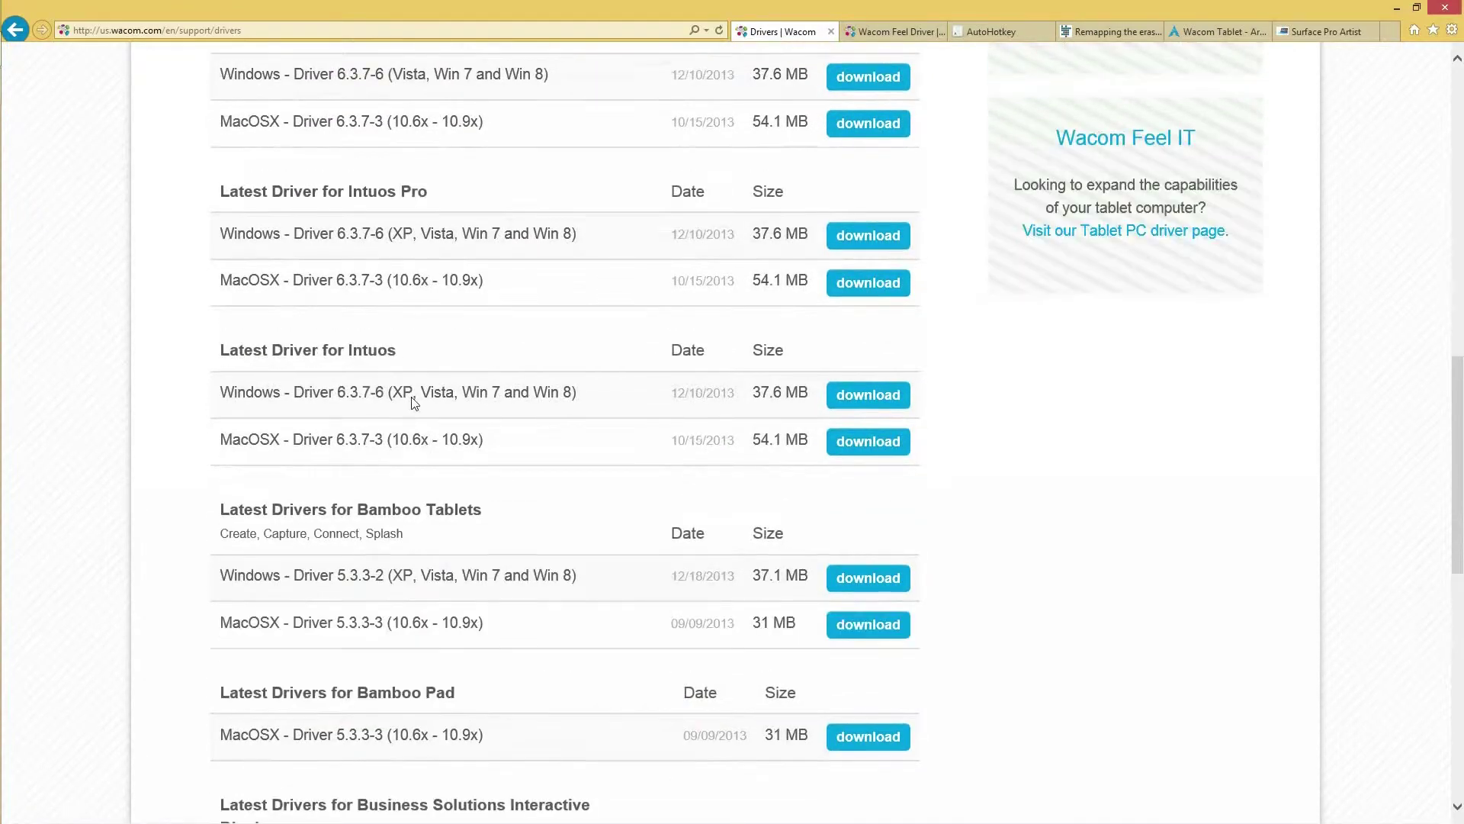
{"action": "scroll", "coordinate": [414, 401], "scroll_direction": "up", "scroll_amount": 1}
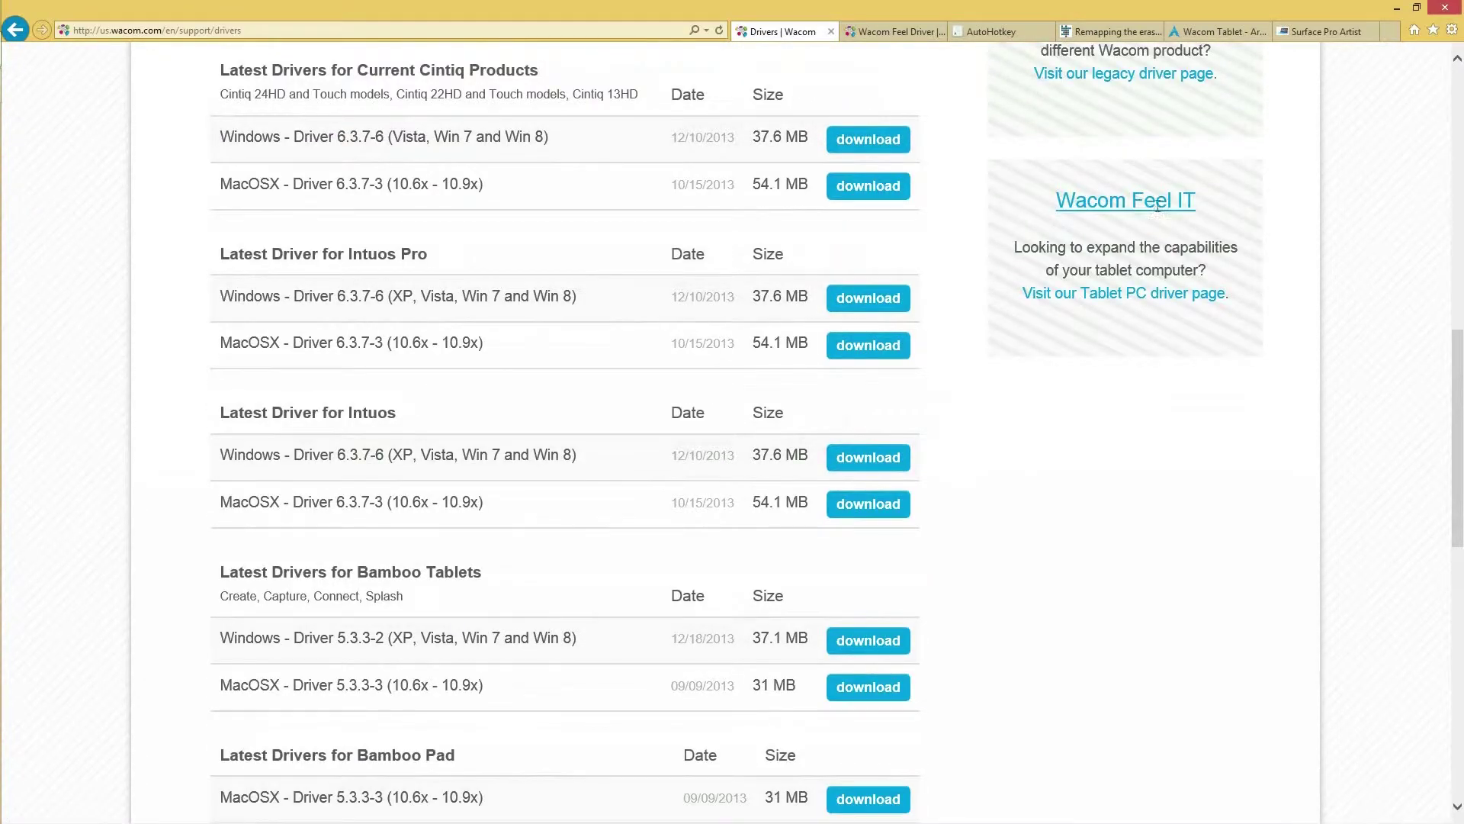
{"action": "left_click", "coordinate": [1115, 296]}
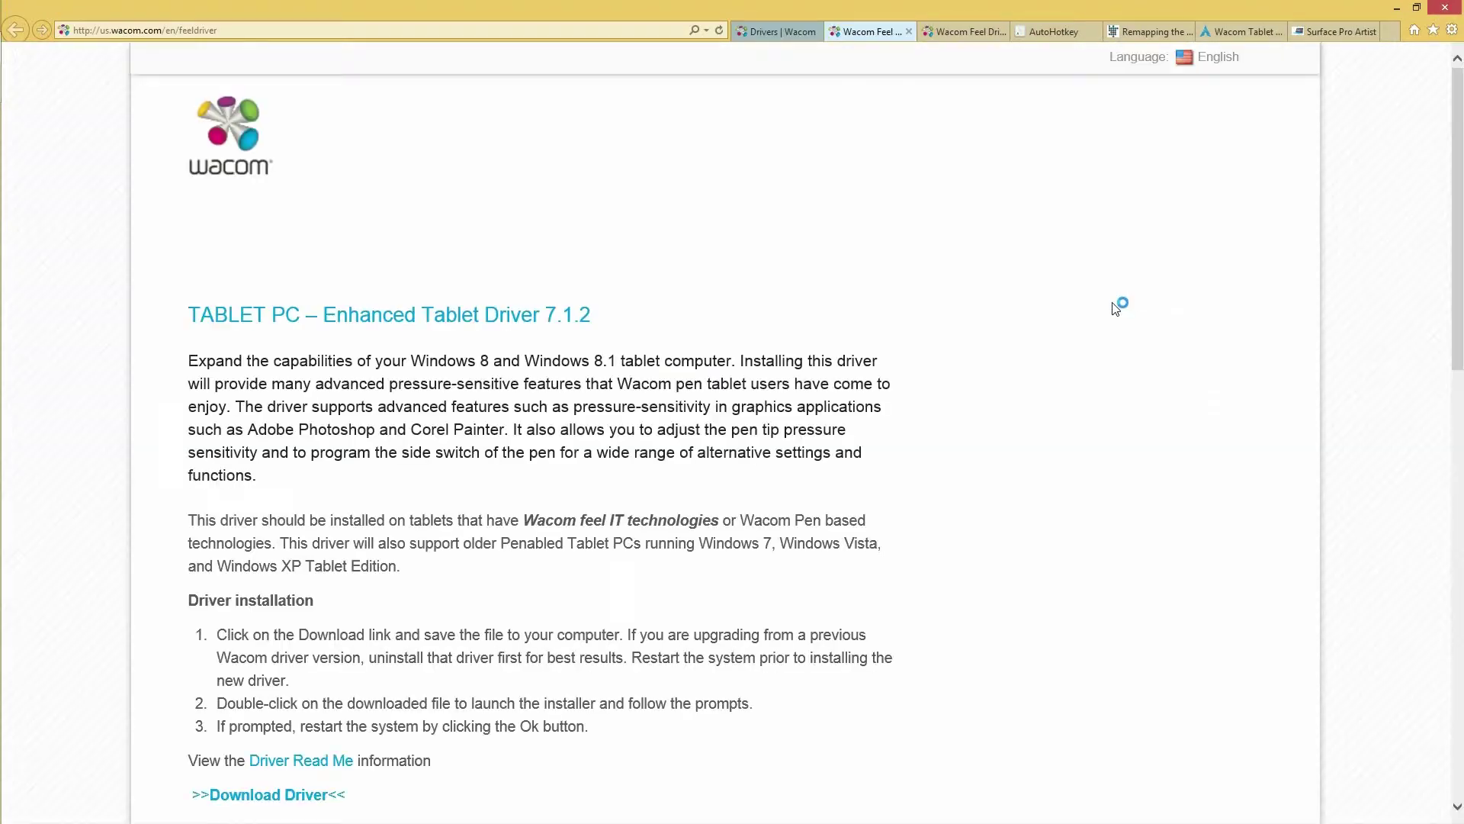
{"action": "scroll", "coordinate": [1109, 313], "scroll_direction": "down", "scroll_amount": 3}
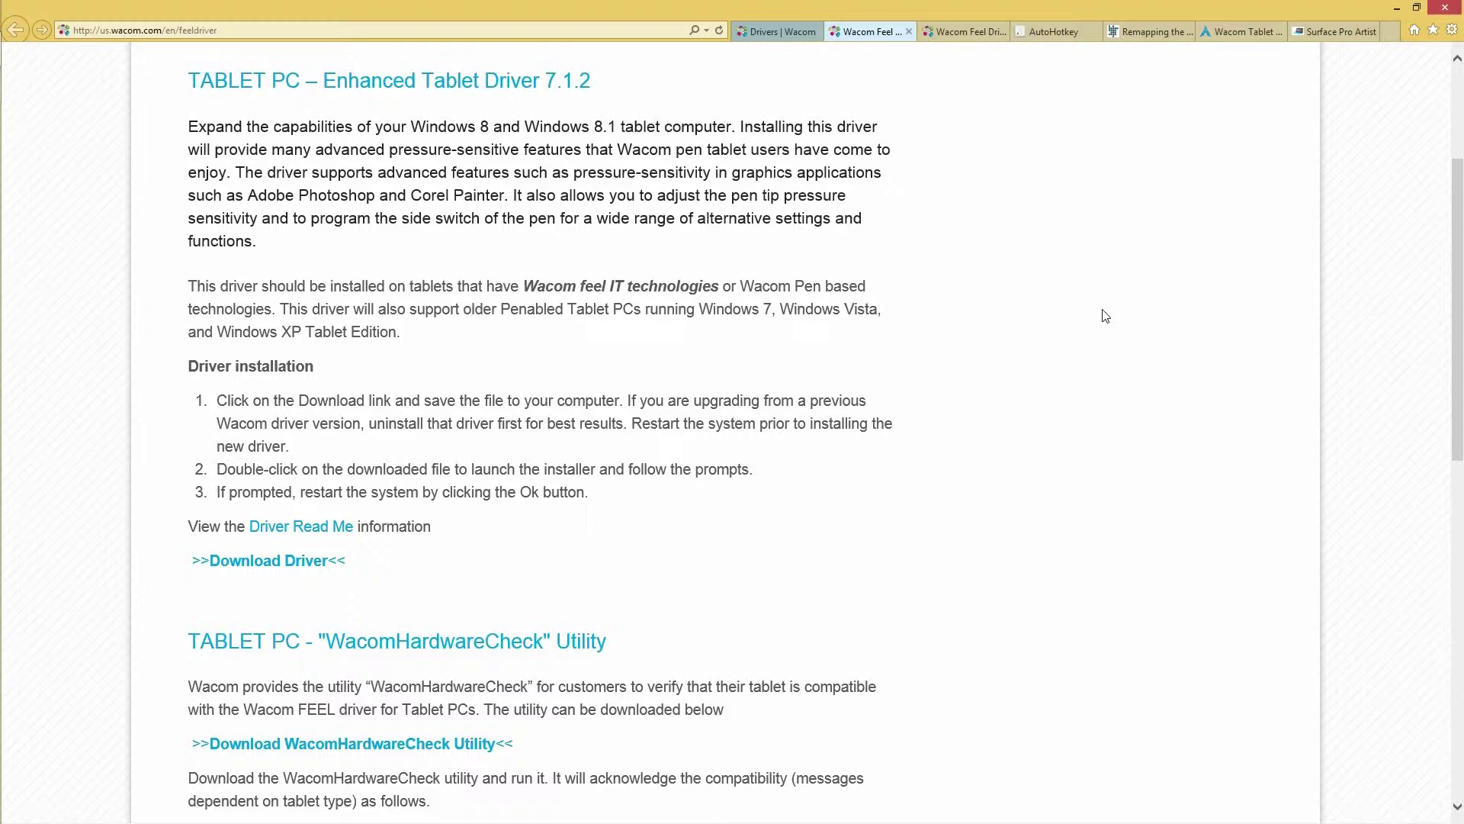
Minimize Internet Explorer and open Control Panel from the Settings charm.
{"action": "left_click", "coordinate": [1397, 10]}
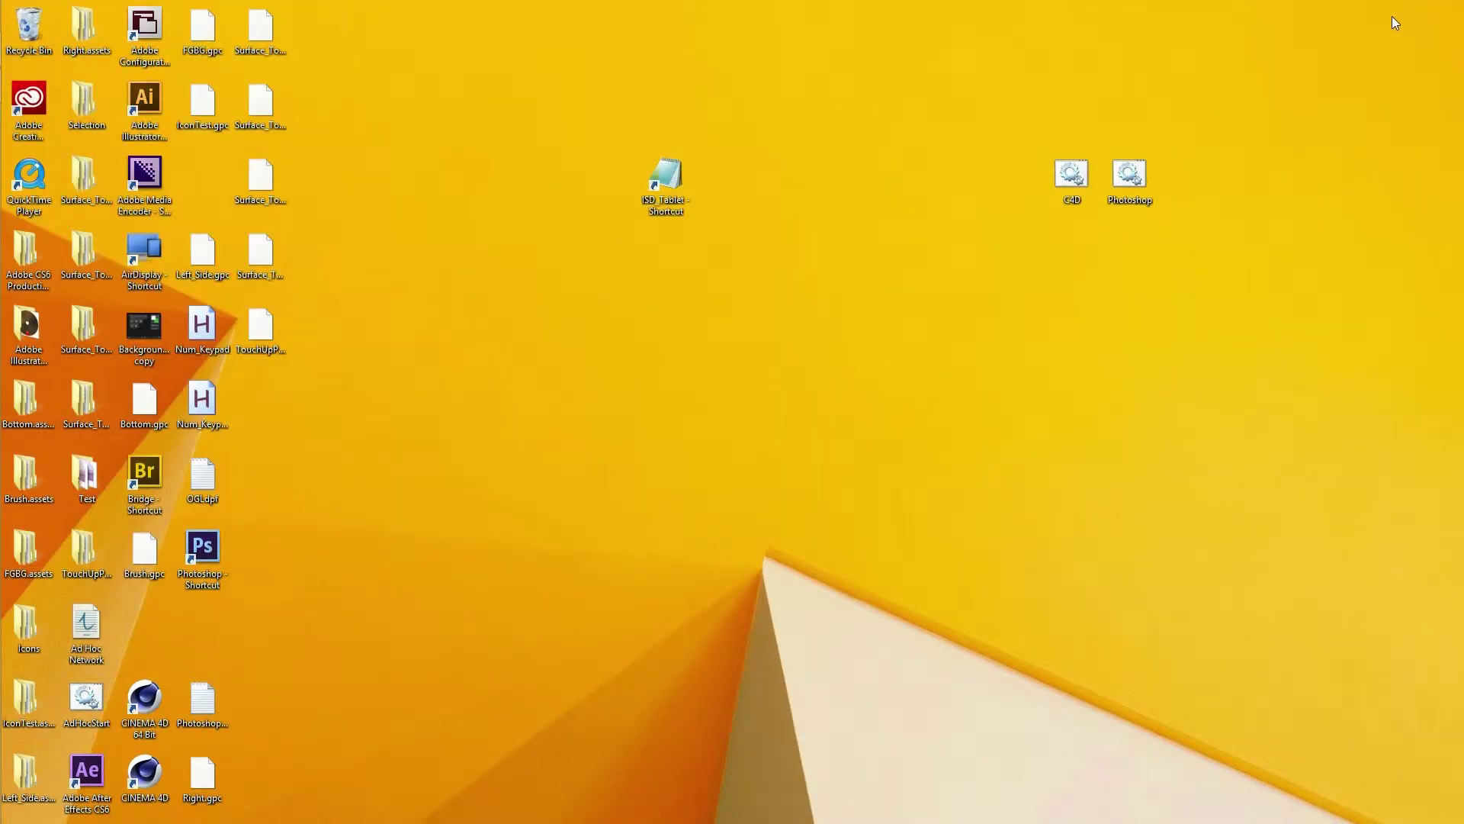
{"action": "mouse_move", "coordinate": [1460, 3]}
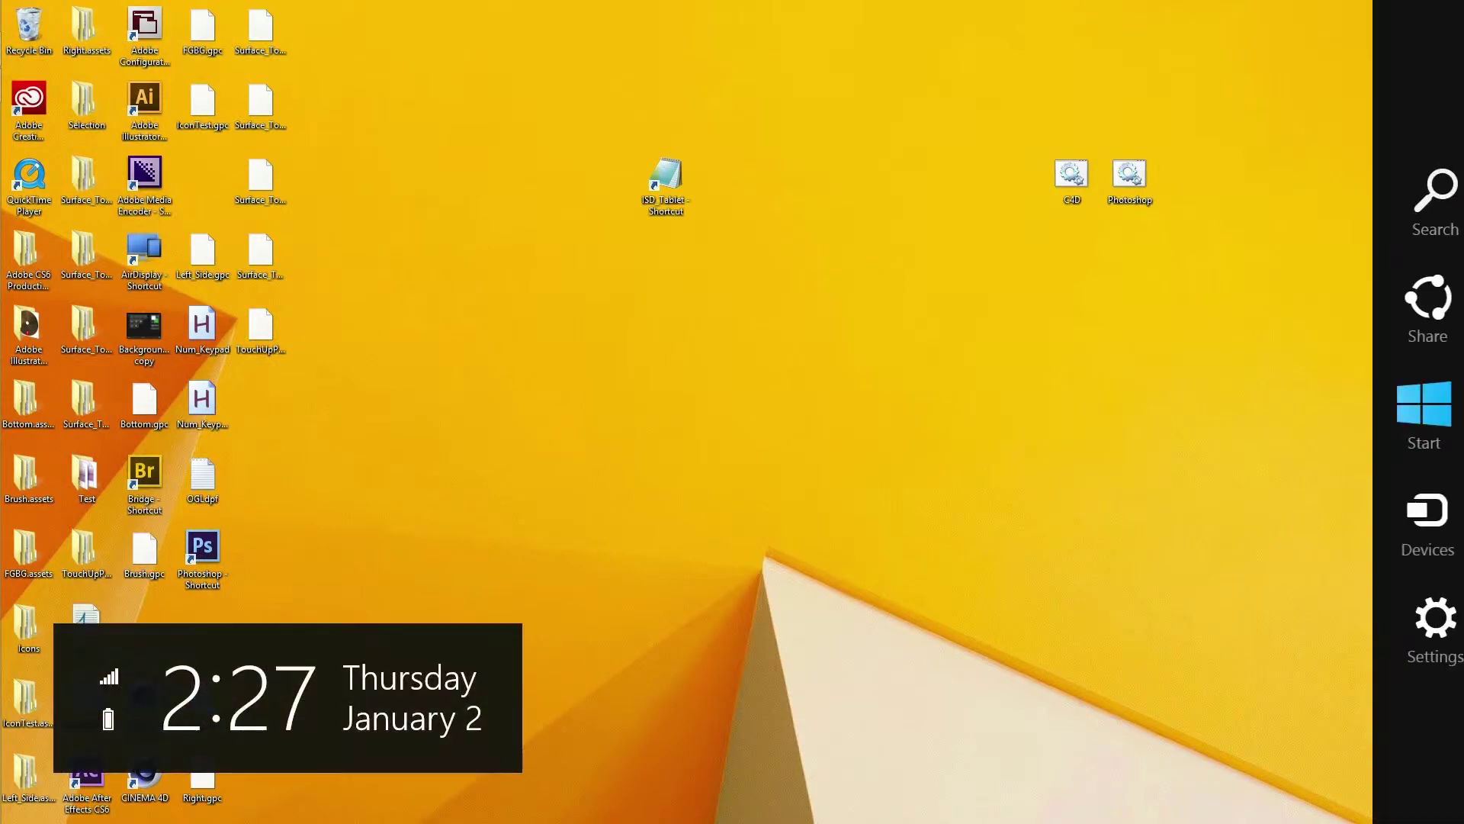
{"action": "left_click", "coordinate": [1418, 629]}
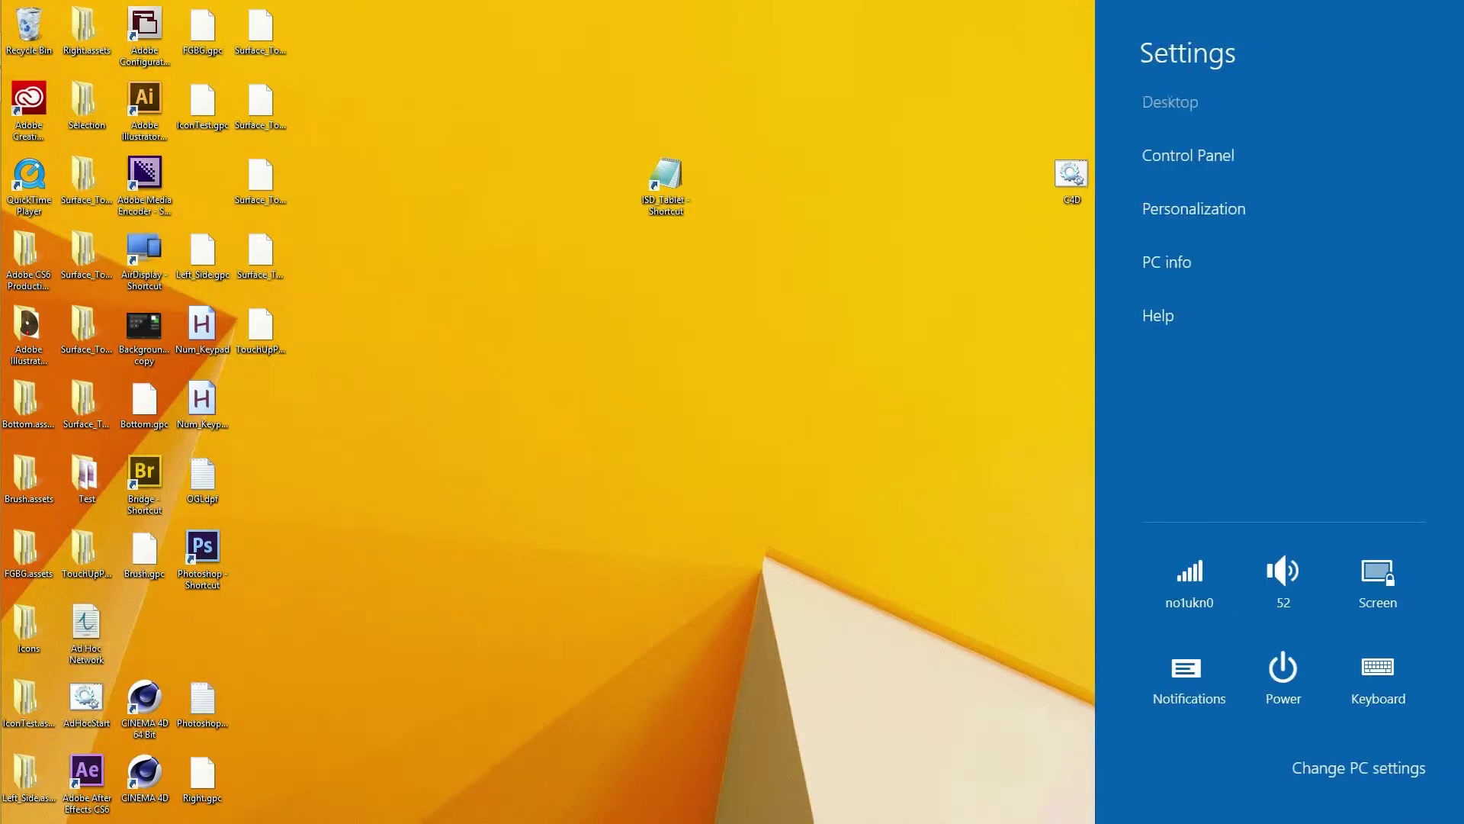
{"action": "left_click", "coordinate": [1202, 162]}
Move the Control Panel window up-left, go to Hardware and Sound, and enlarge it.
{"action": "left_click_drag", "start_coordinate": [1018, 181], "coordinate": [629, 56]}
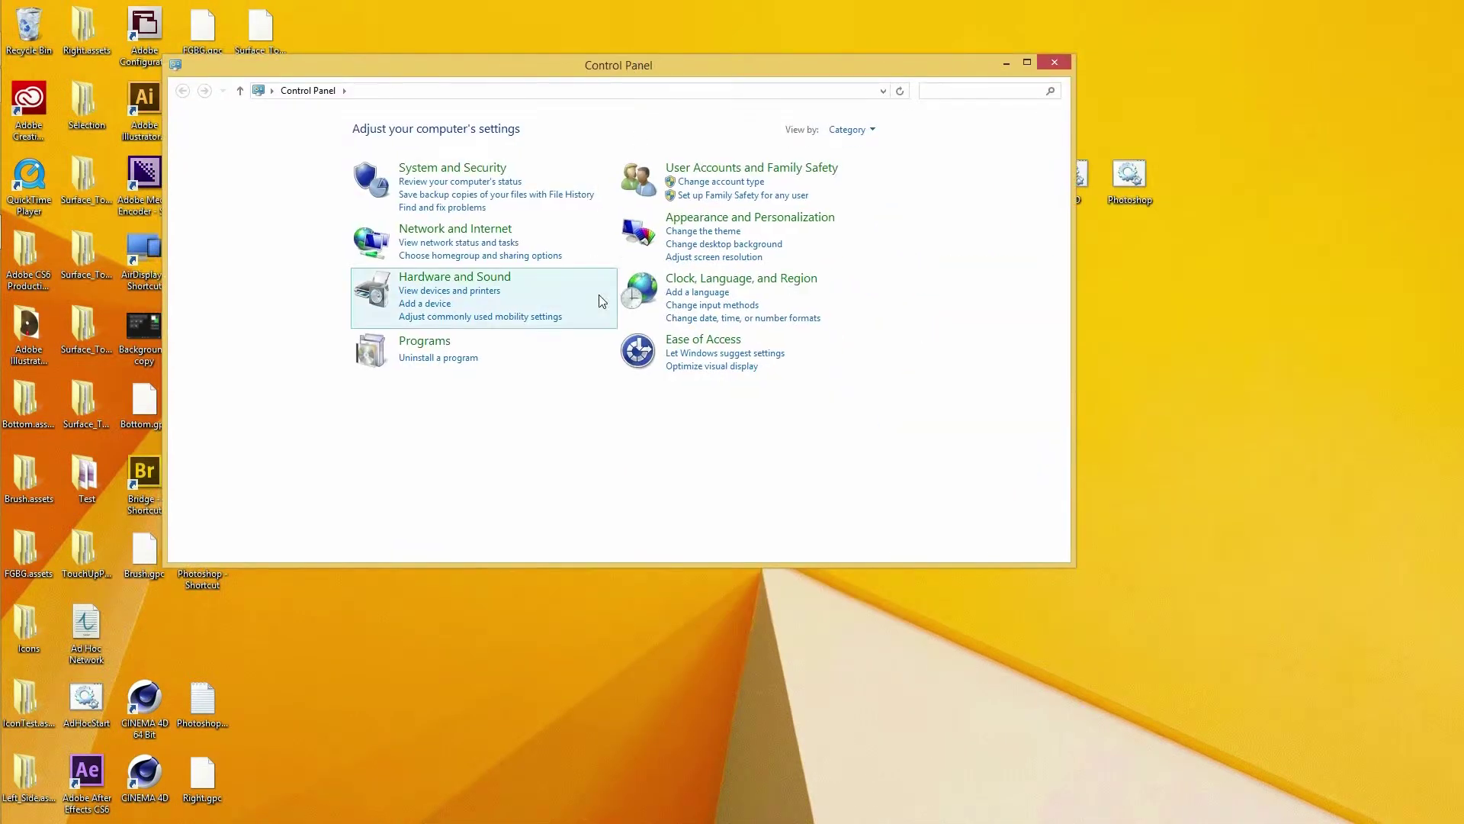
{"action": "left_click", "coordinate": [472, 278]}
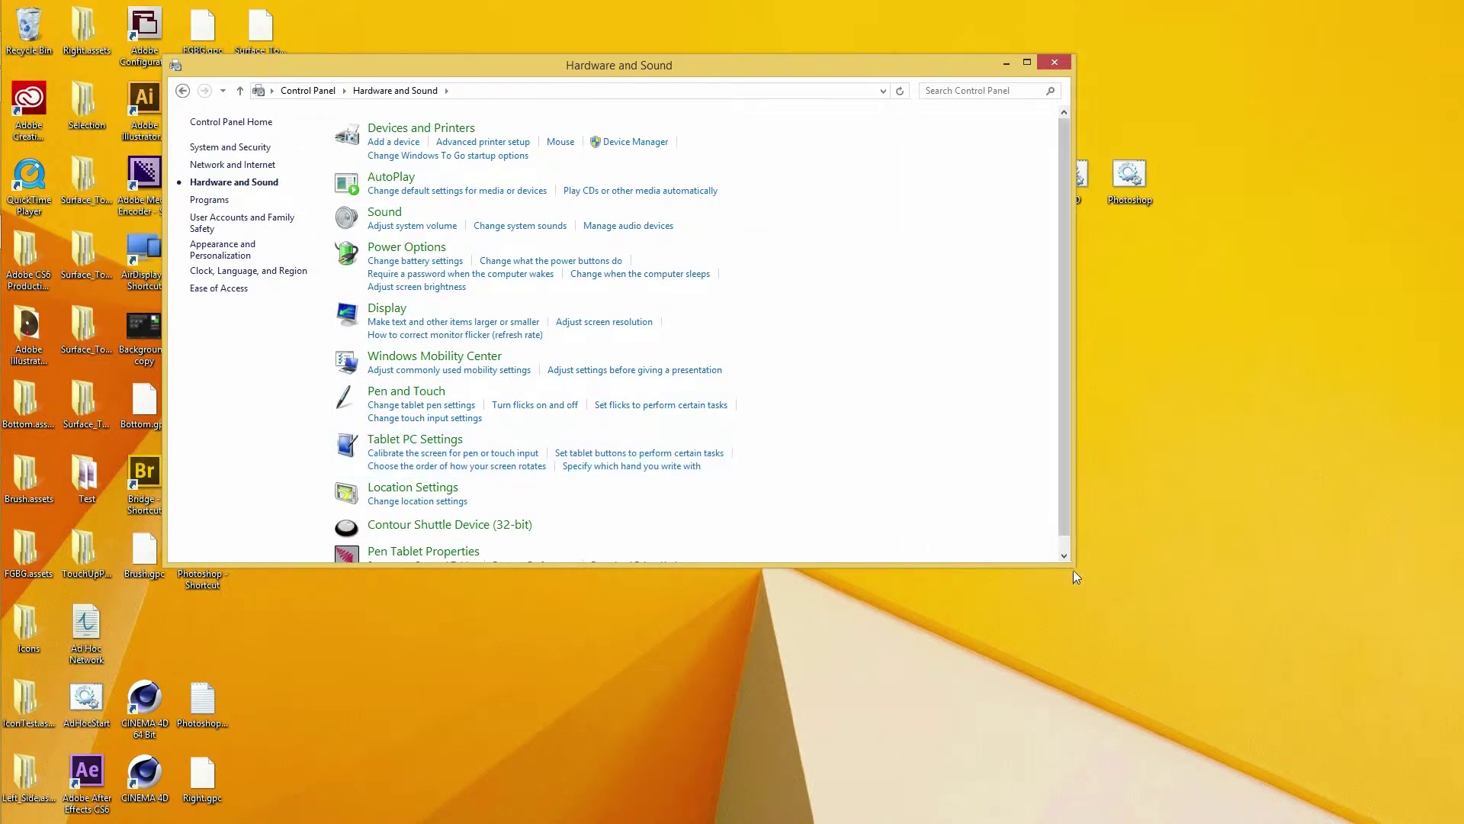
{"action": "left_click_drag", "start_coordinate": [1074, 567], "coordinate": [1073, 711]}
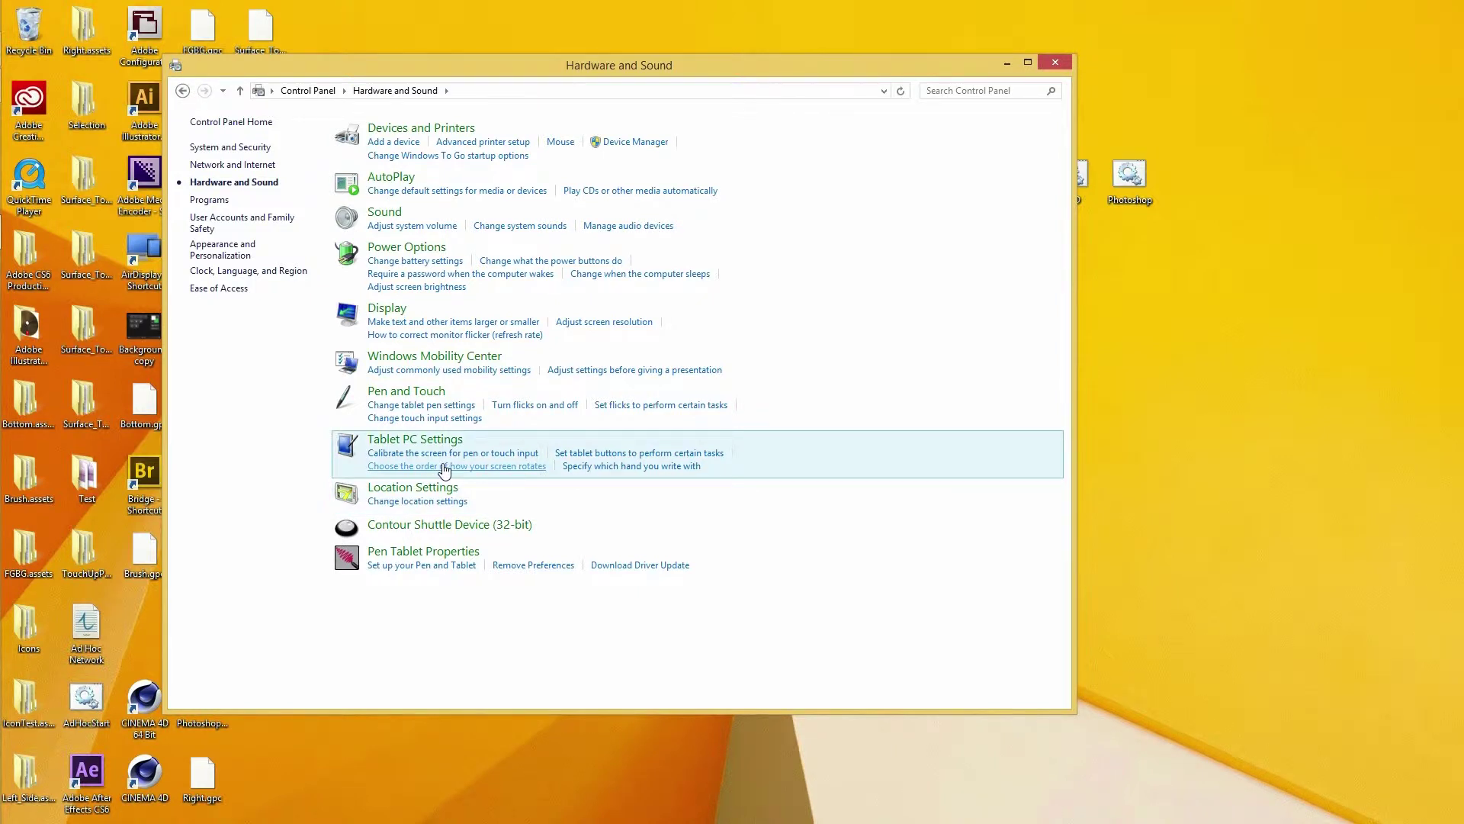
{"action": "left_click", "coordinate": [419, 402]}
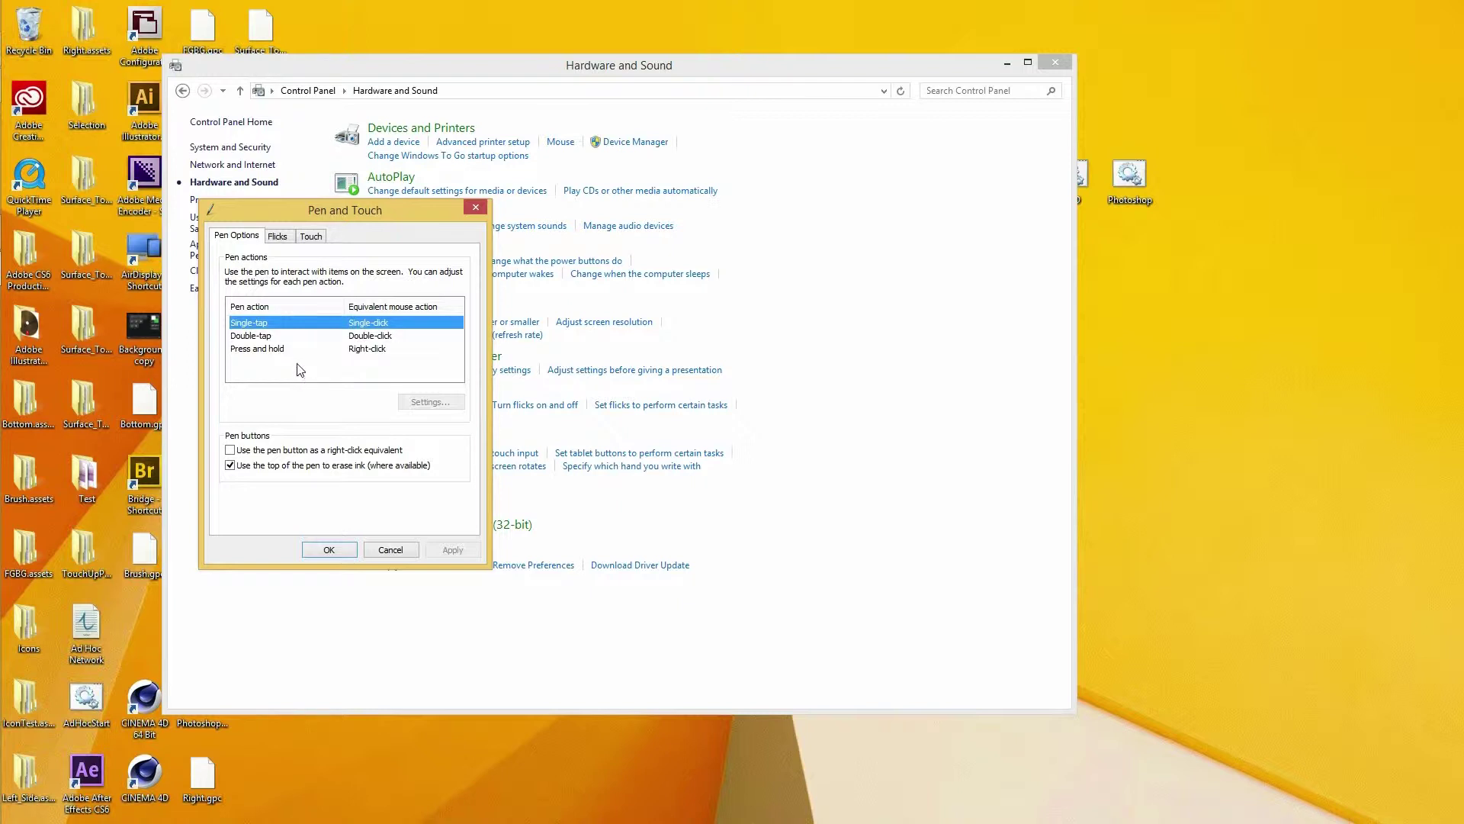
{"action": "left_click", "coordinate": [278, 238]}
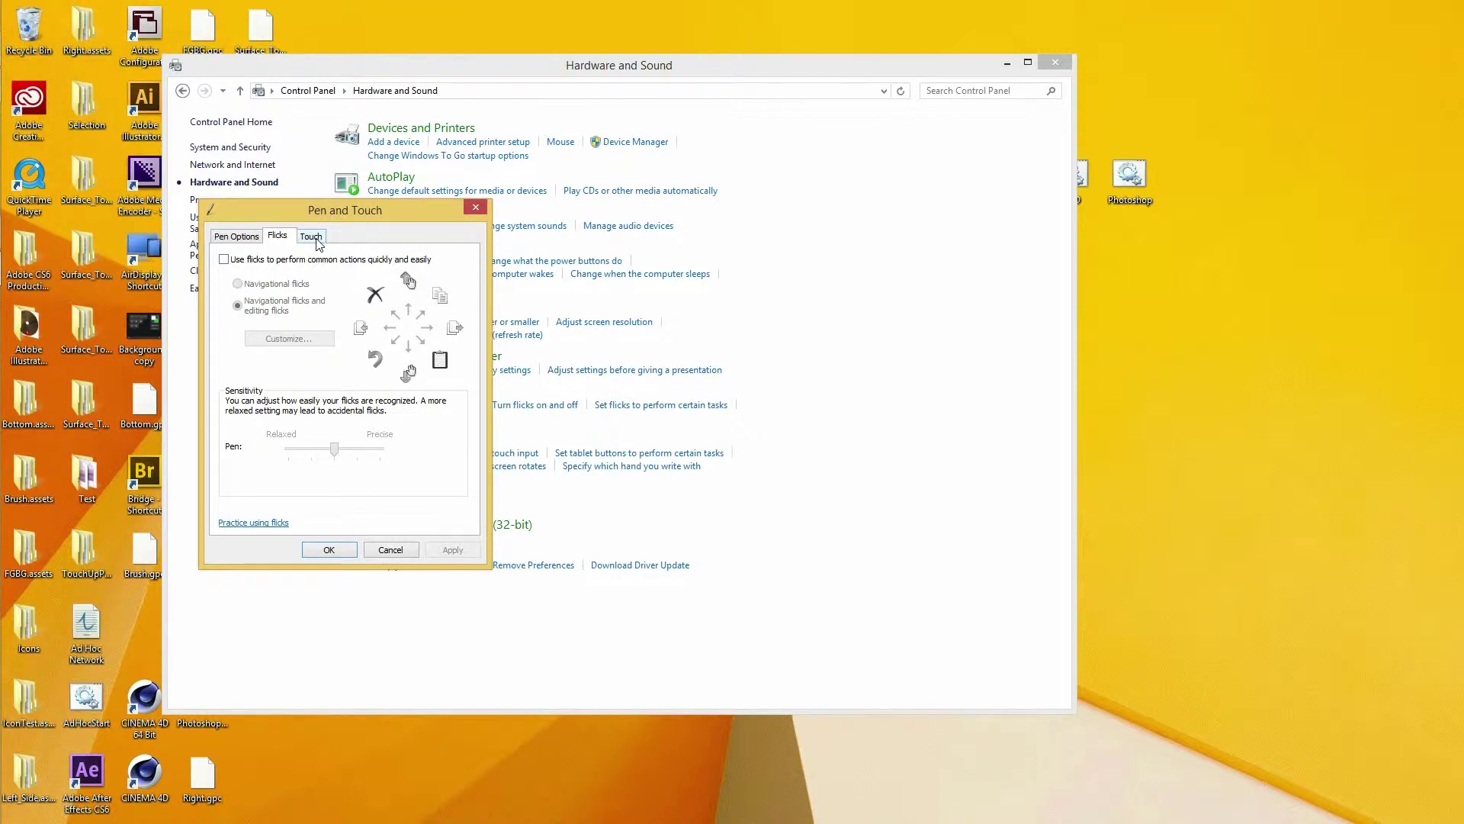
{"action": "left_click", "coordinate": [318, 241]}
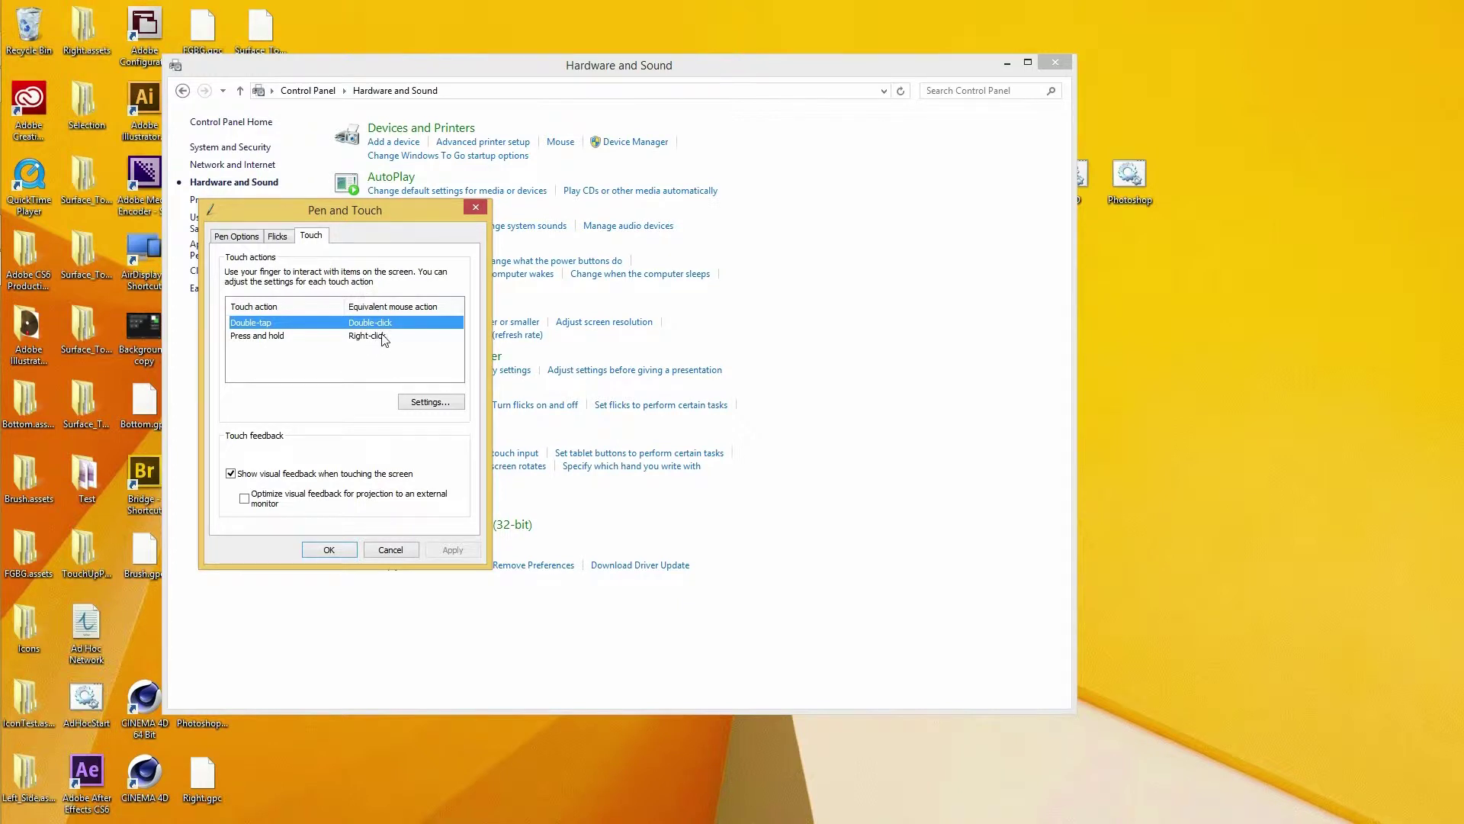
{"action": "left_click", "coordinate": [237, 237]}
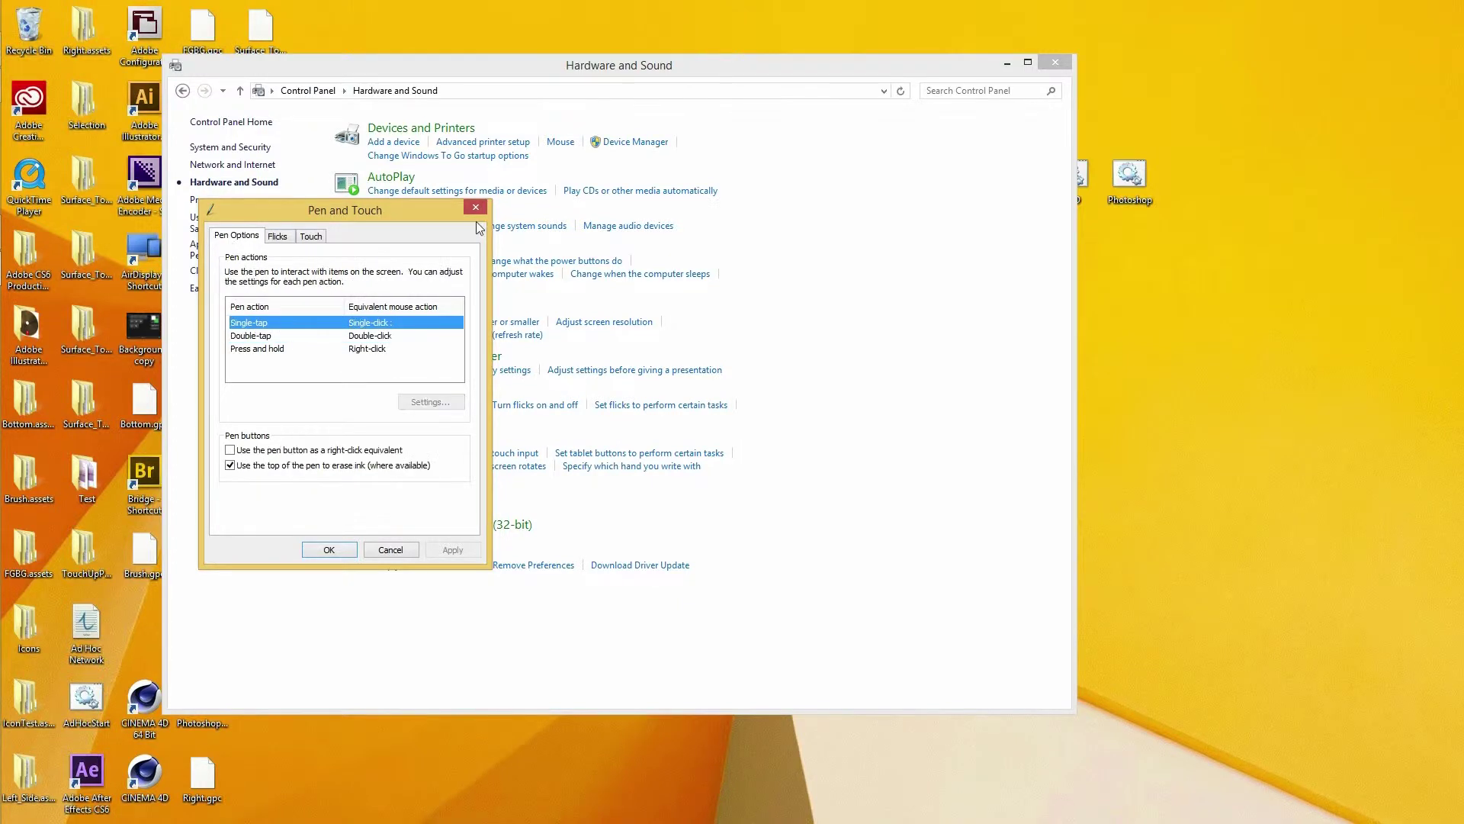
{"action": "left_click", "coordinate": [475, 208]}
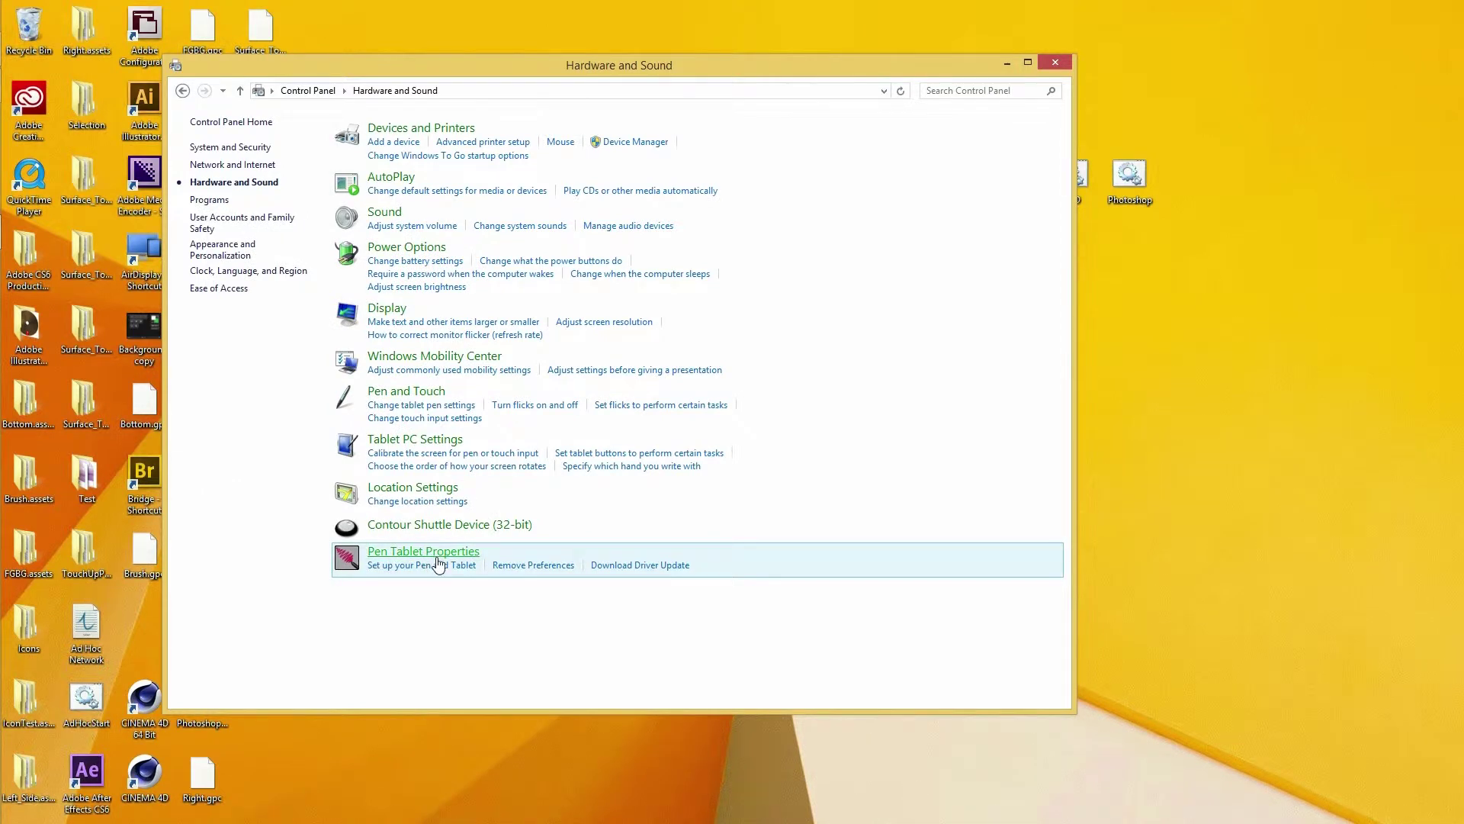
Open Wacom Pen Tablet Properties and review the pen button options, keeping Modifier.
{"action": "left_click", "coordinate": [439, 565]}
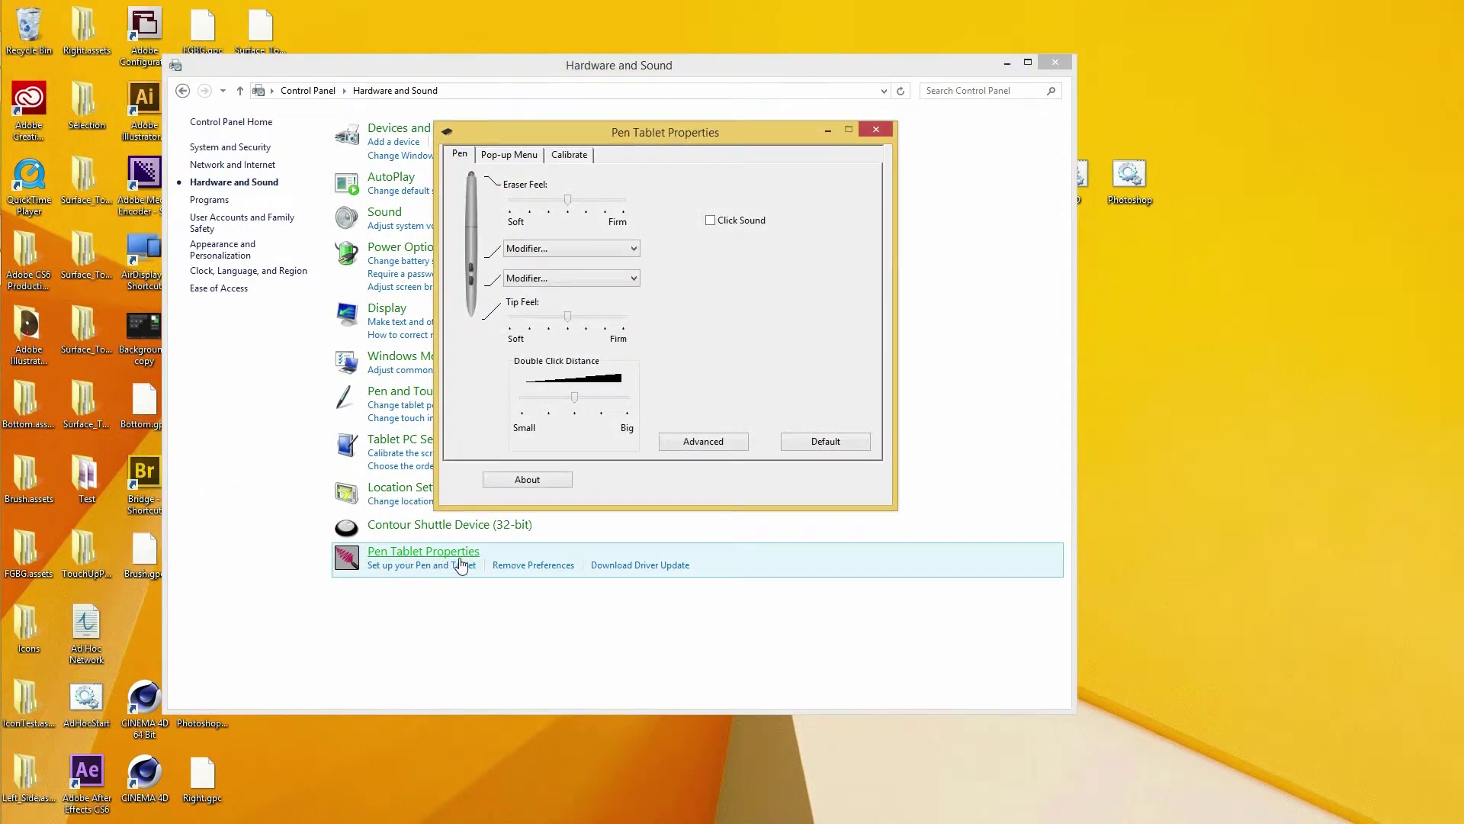
{"action": "left_click", "coordinate": [633, 251]}
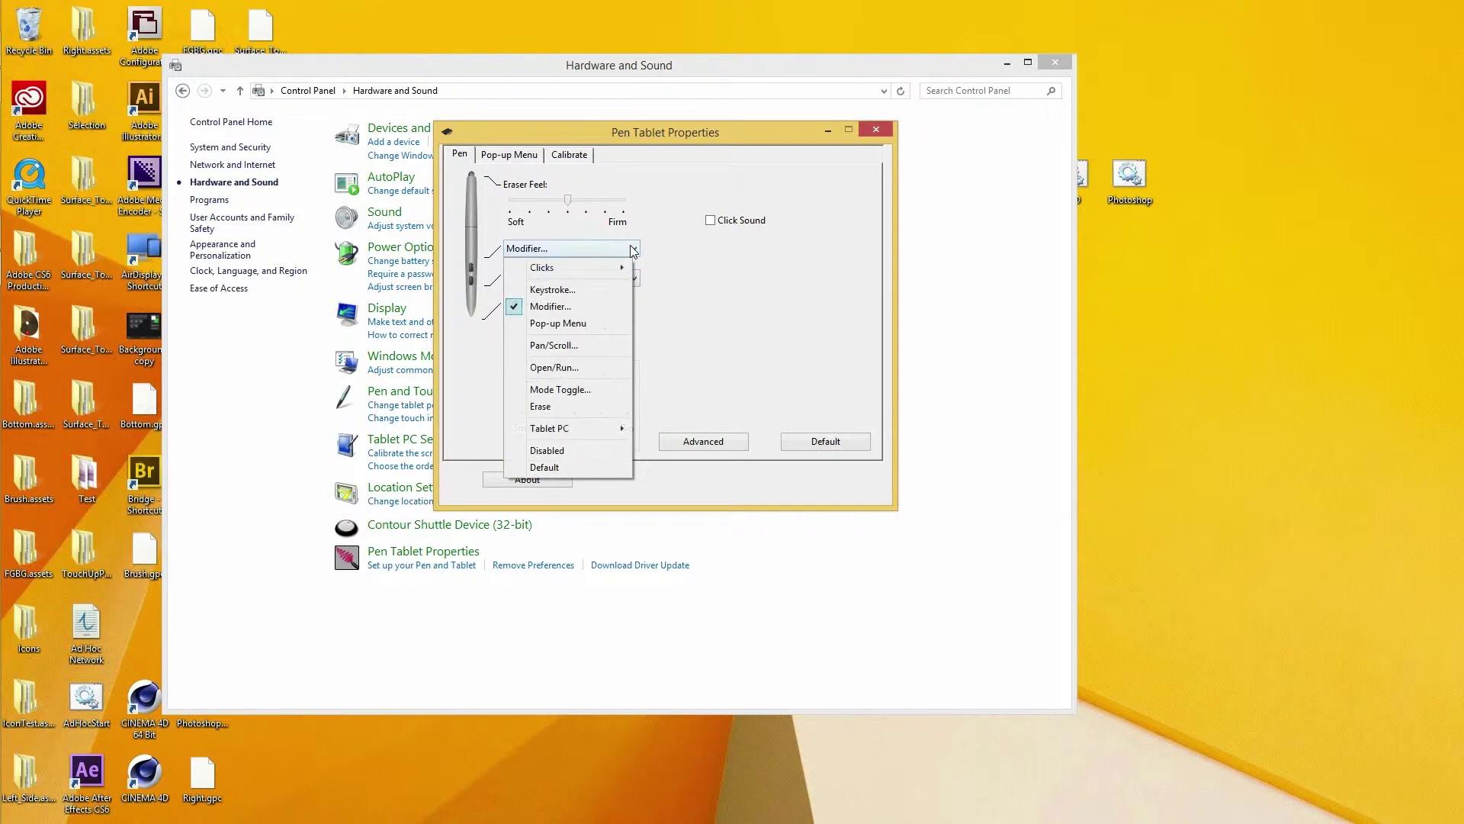
{"action": "left_click", "coordinate": [669, 249]}
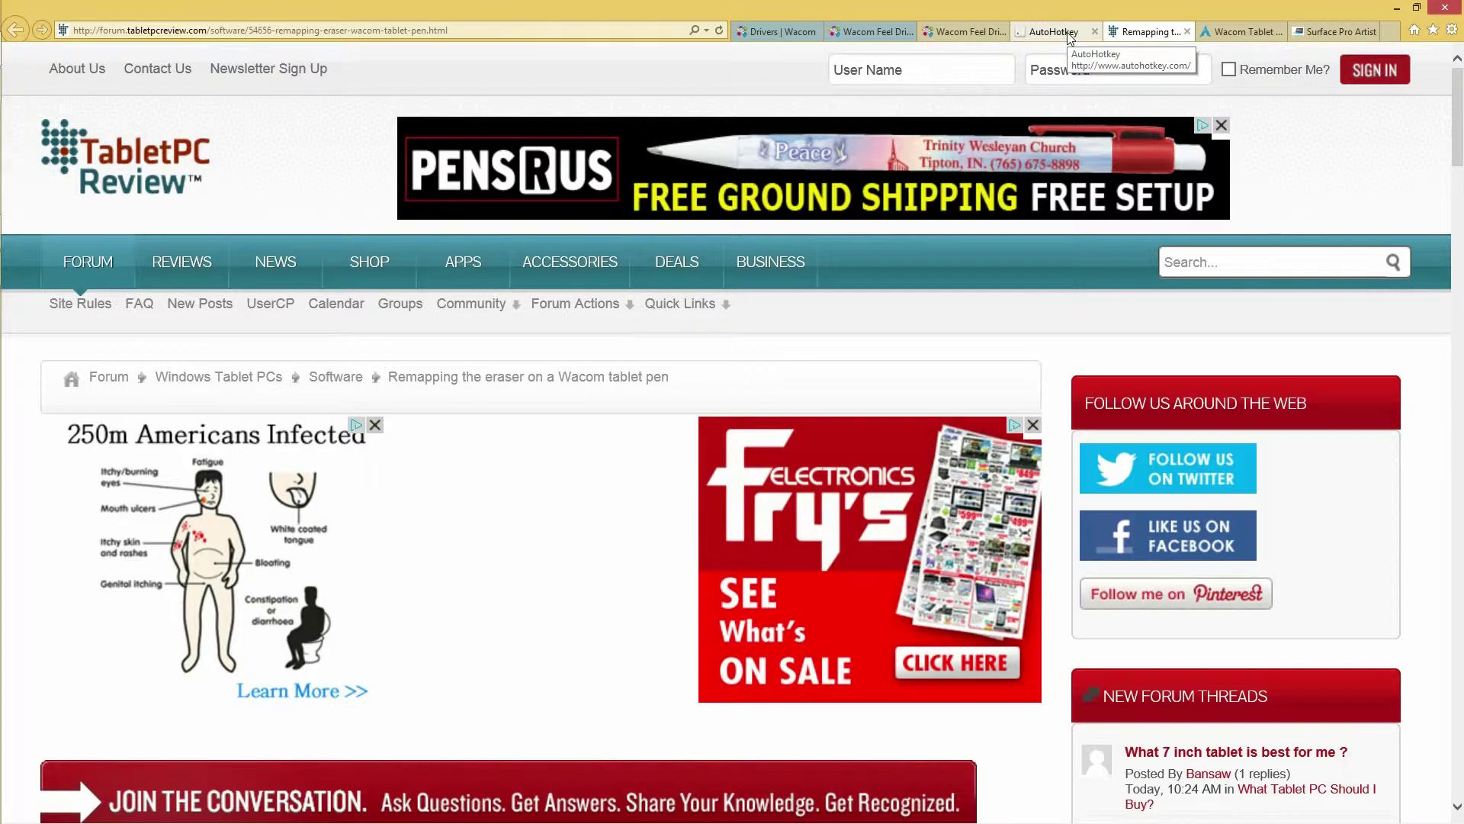
Look at the AutoHotkey and Wacom Feel tabs, then show the Surface Pro Artist blog.
{"action": "left_click", "coordinate": [1071, 32]}
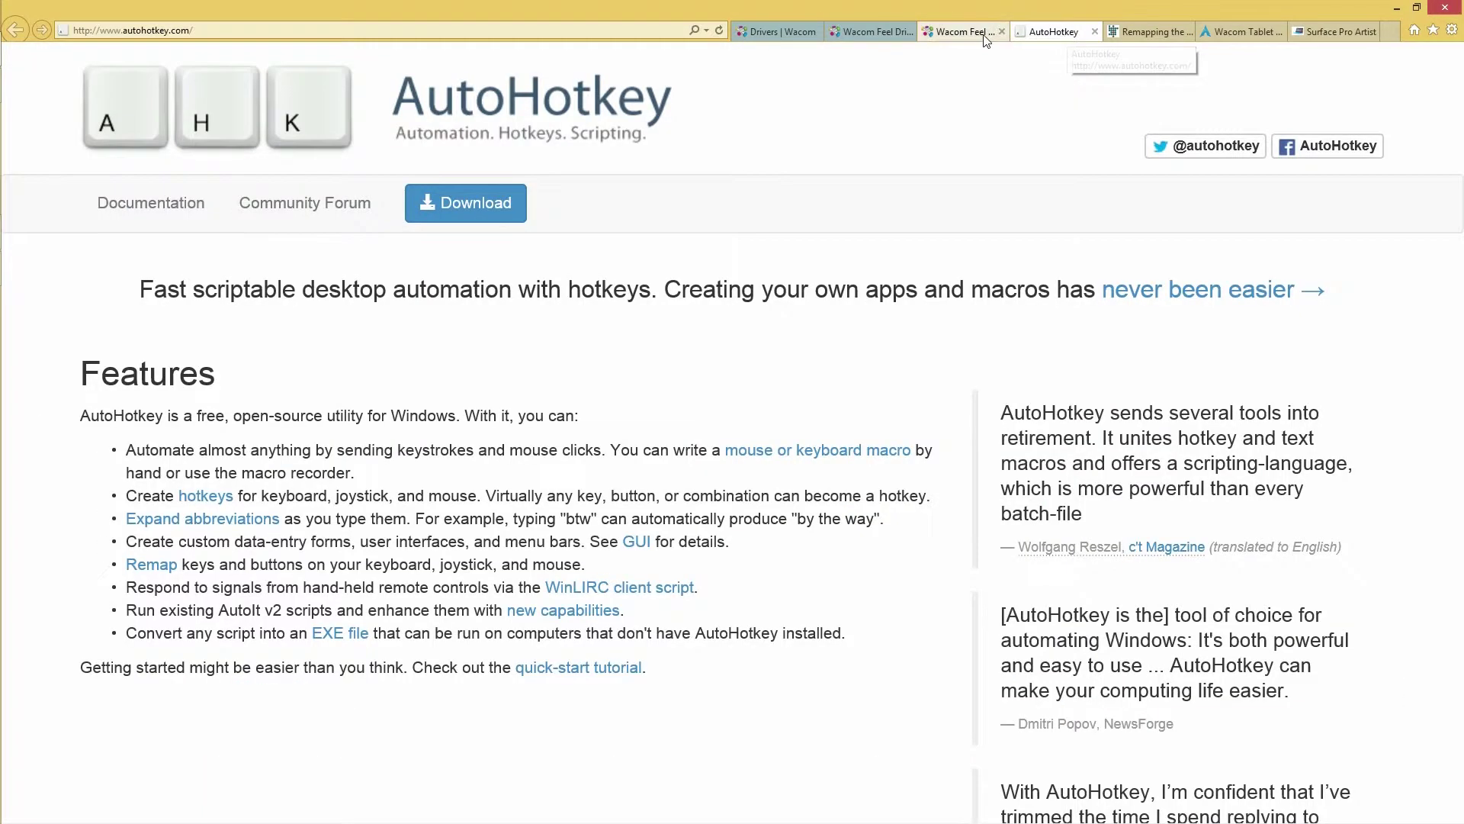
{"action": "left_click", "coordinate": [980, 36]}
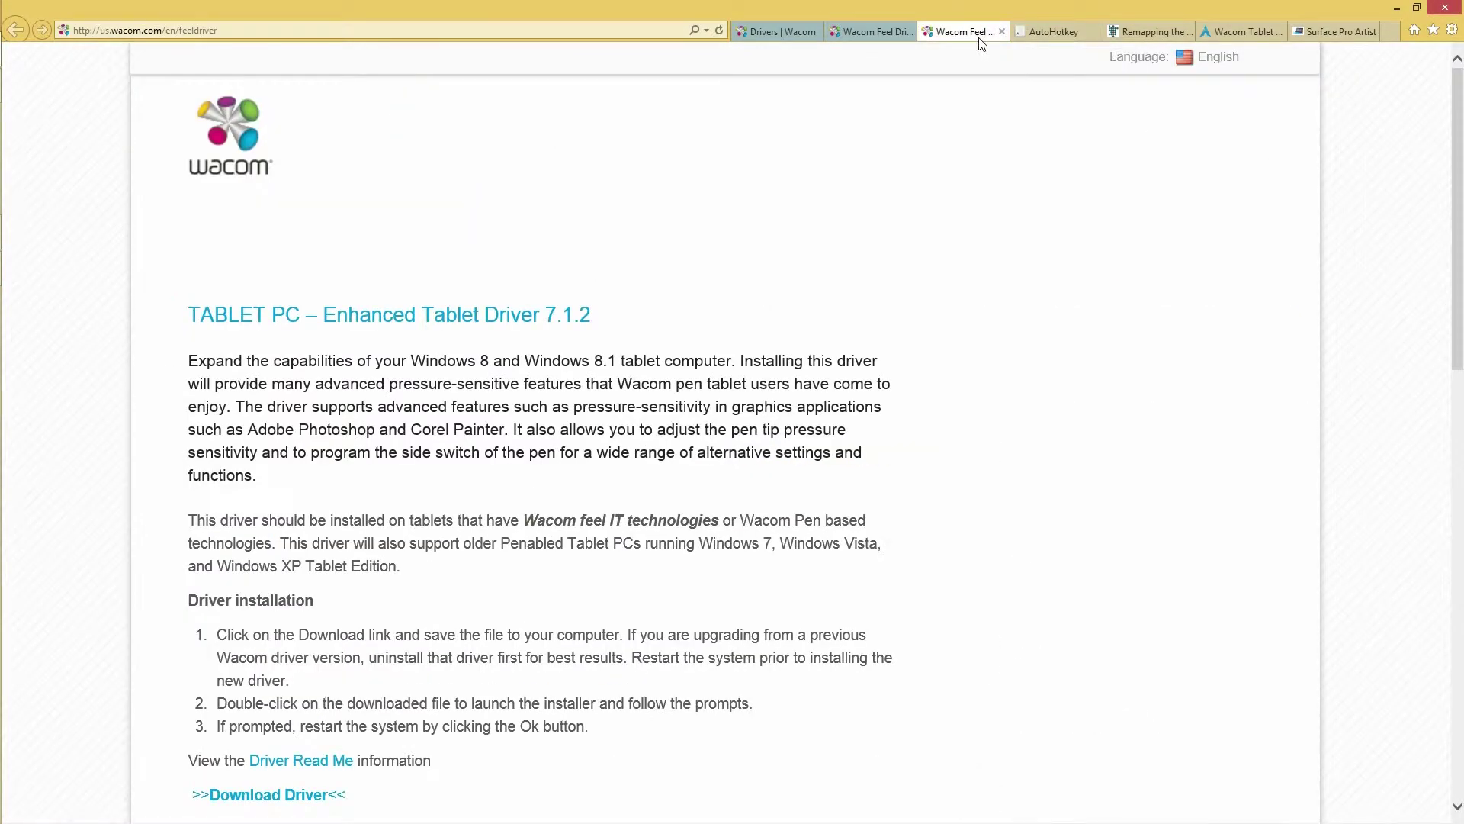
{"action": "left_click", "coordinate": [1325, 34]}
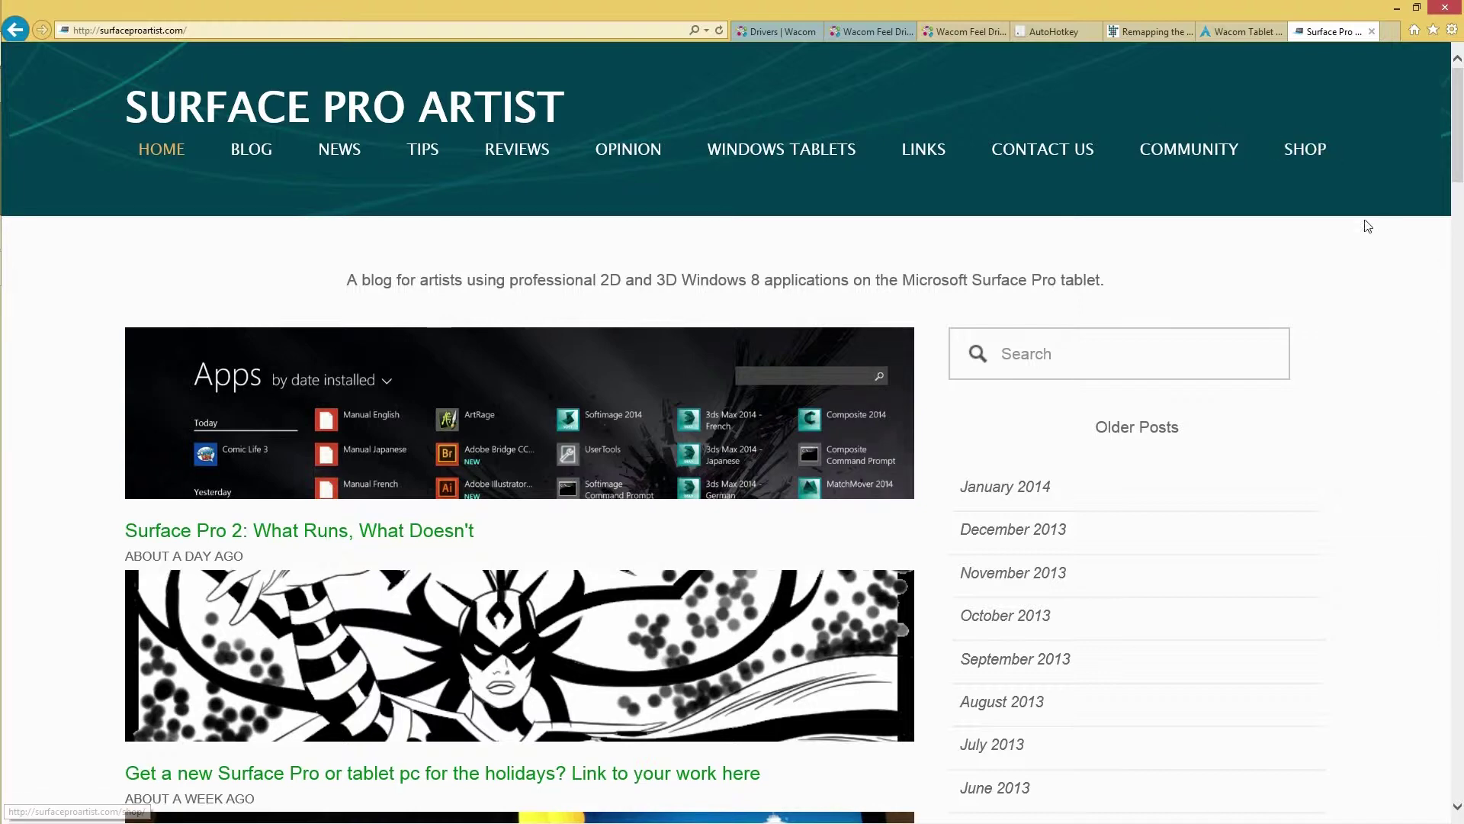
Scroll the Surface Pro Artist blog and open the Fujitsu T-5000 pen post.
{"action": "scroll", "coordinate": [1333, 320], "scroll_direction": "down", "scroll_amount": 9}
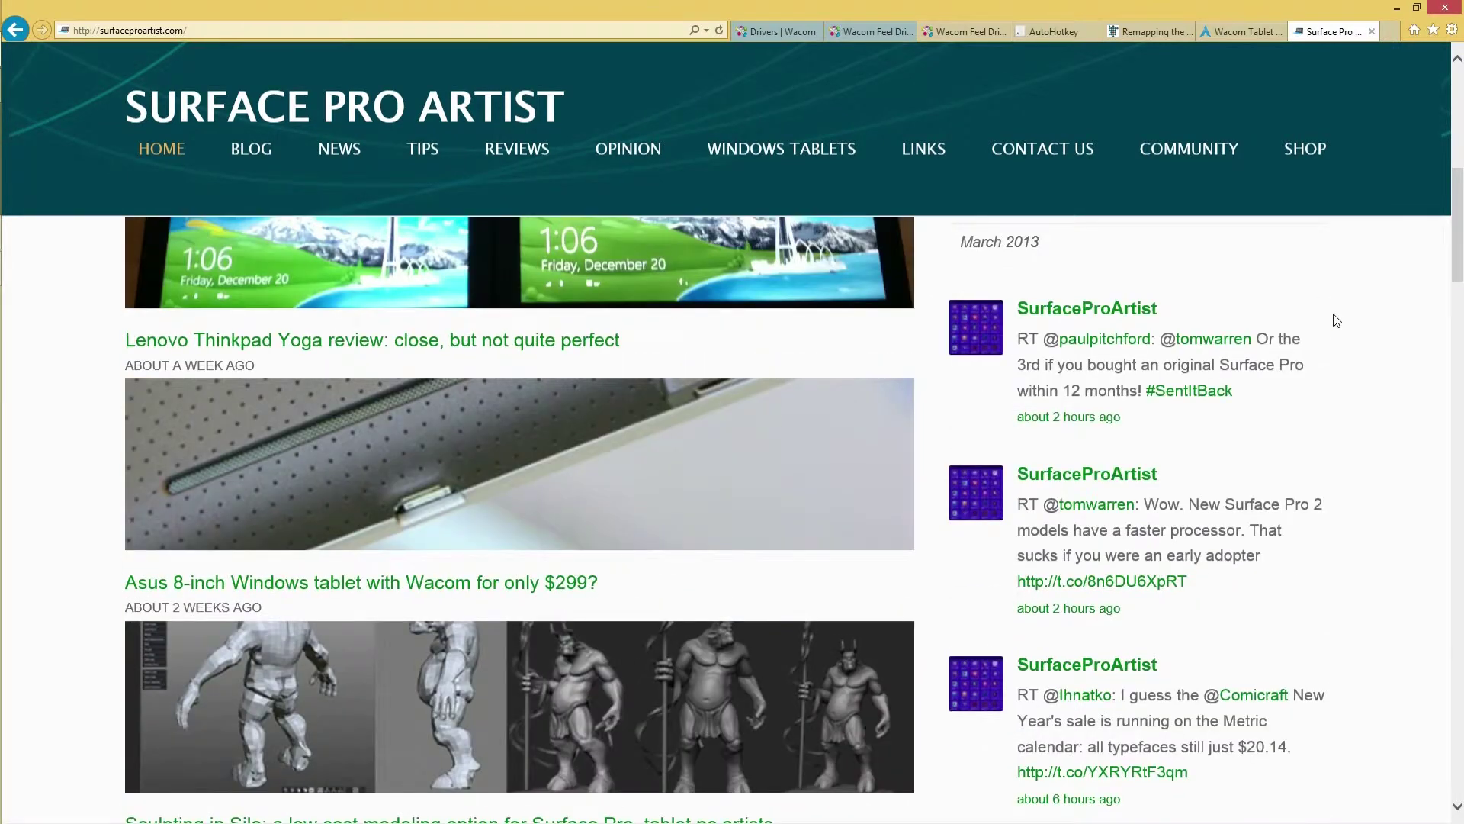
{"action": "scroll", "coordinate": [1337, 321], "scroll_direction": "down", "scroll_amount": 6}
{"action": "left_click", "coordinate": [891, 429]}
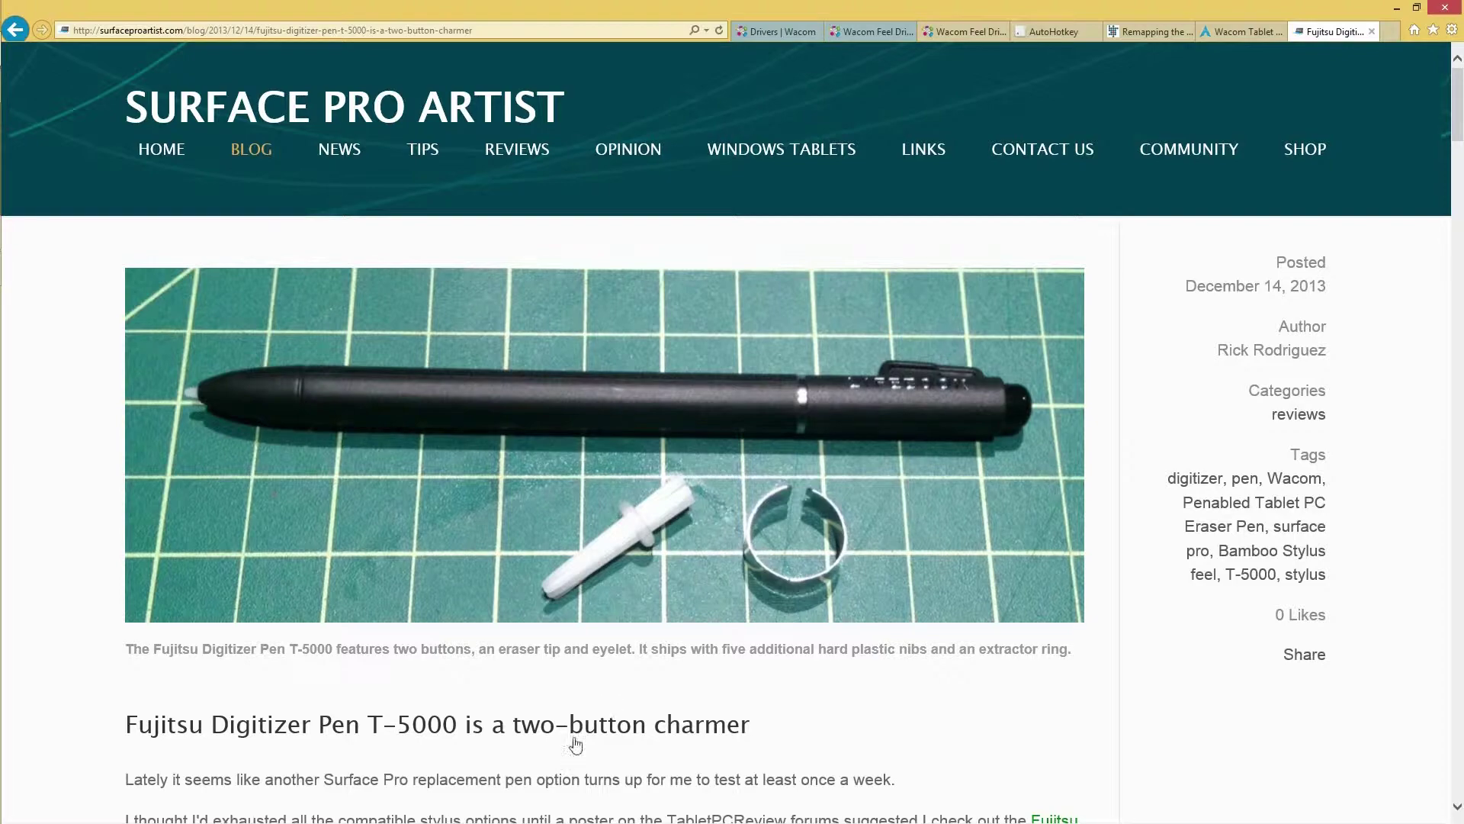
Read the T-5000 pen review down to the Amazon ad, then minimize the browser.
{"action": "scroll", "coordinate": [637, 637], "scroll_direction": "down", "scroll_amount": 5}
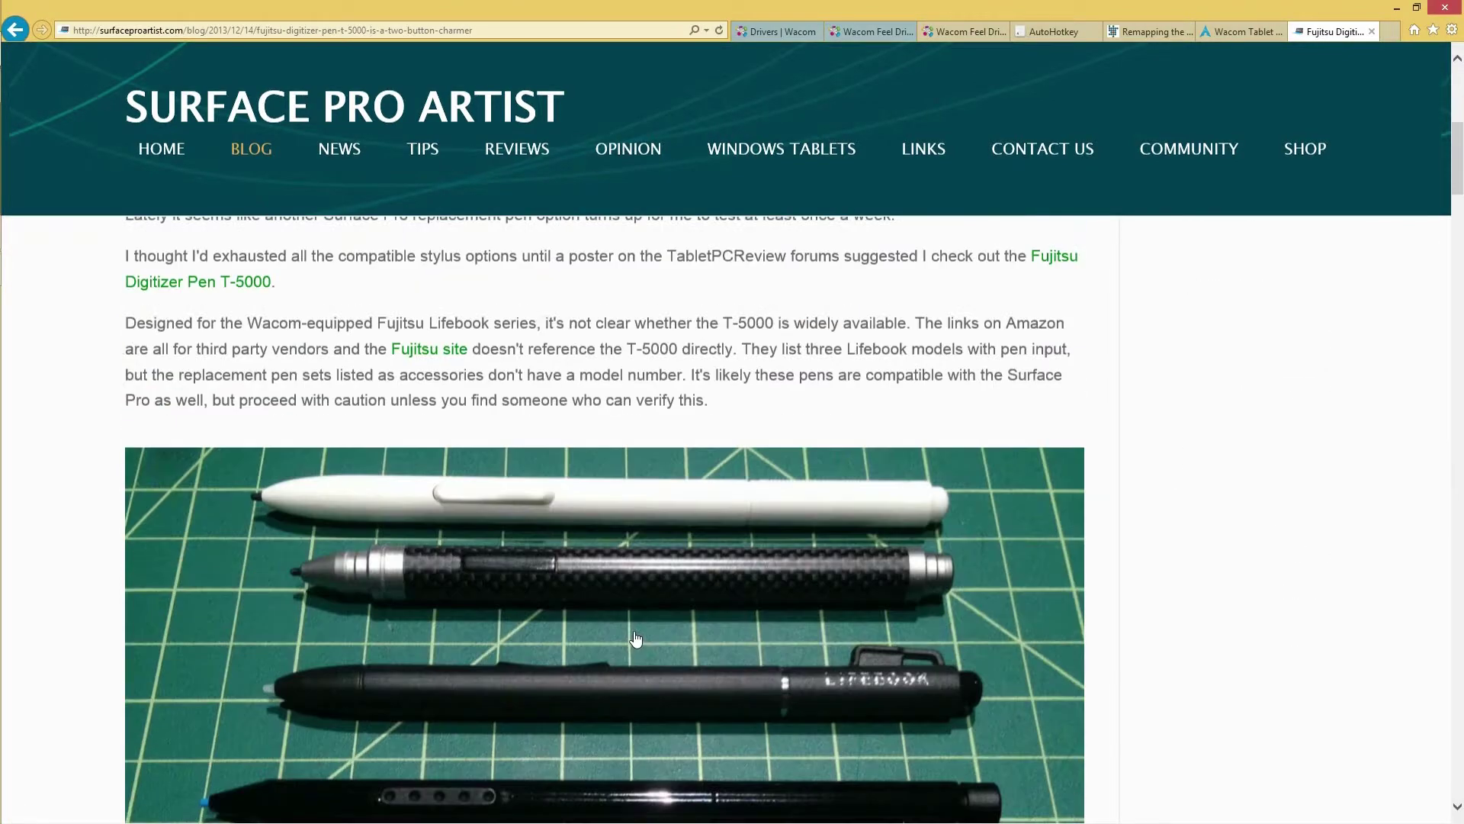
{"action": "scroll", "coordinate": [637, 638], "scroll_direction": "down", "scroll_amount": 1}
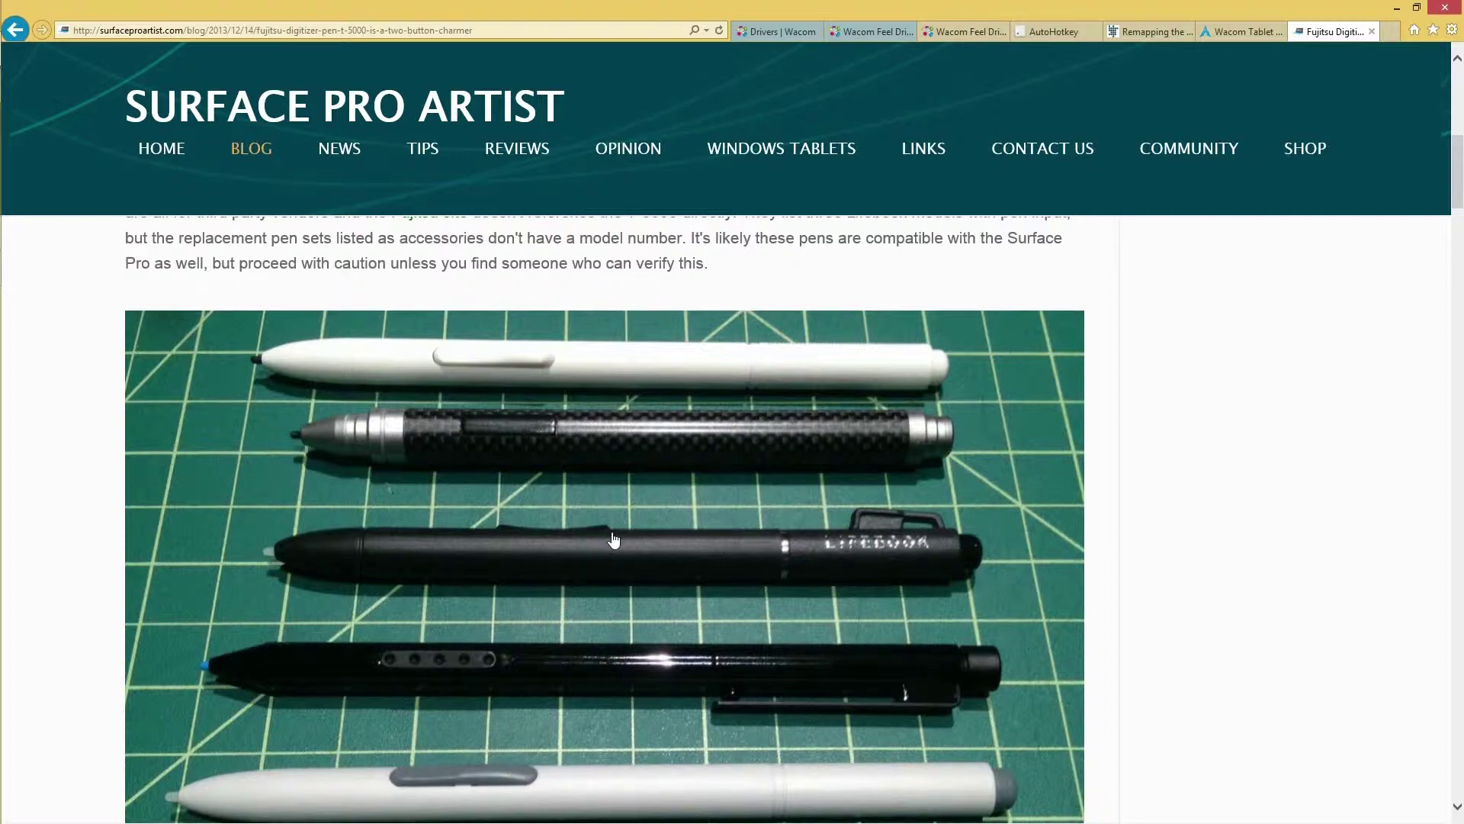
{"action": "scroll", "coordinate": [580, 546], "scroll_direction": "down", "scroll_amount": 11}
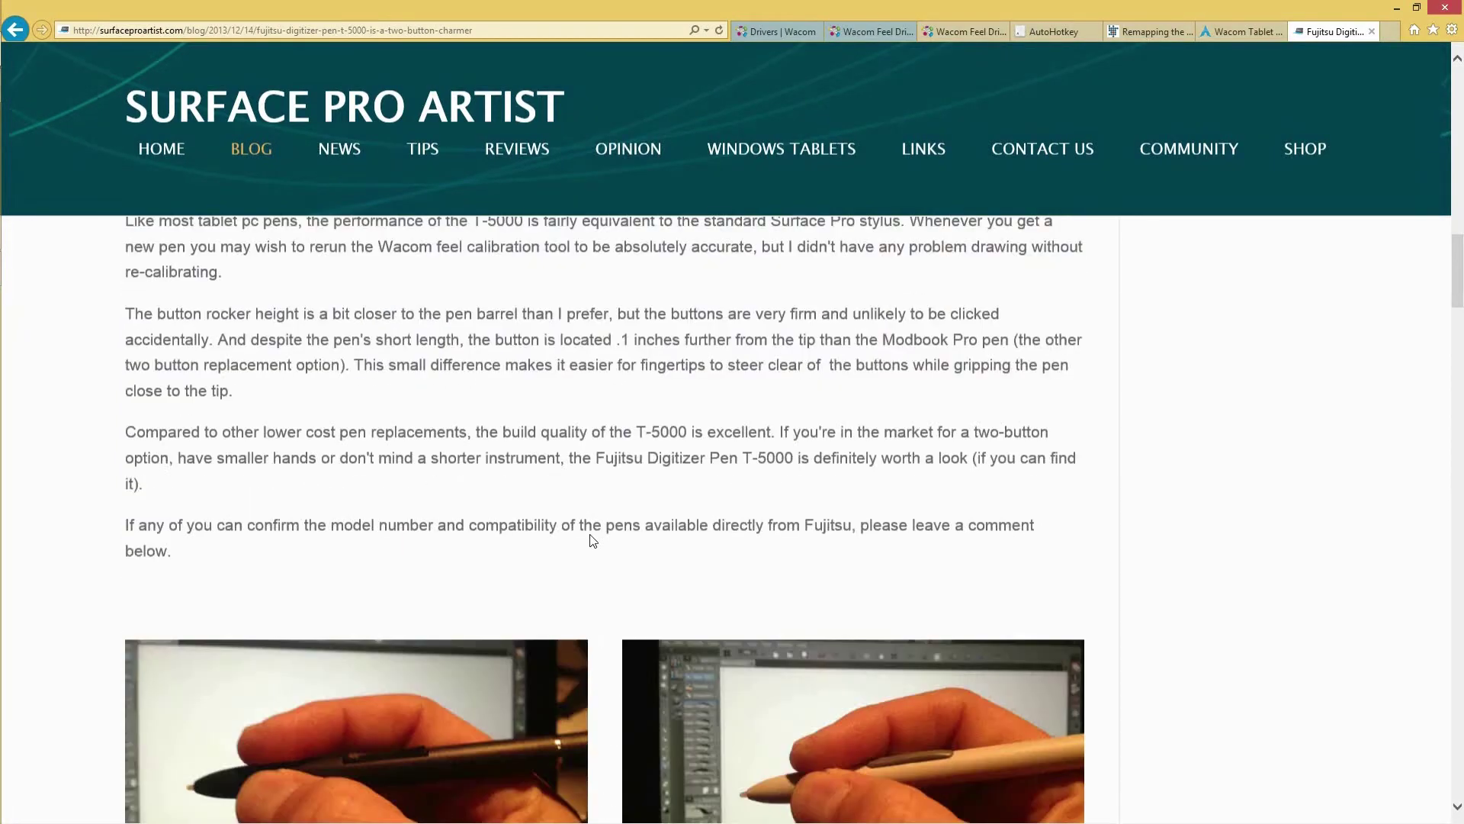
{"action": "scroll", "coordinate": [593, 541], "scroll_direction": "down", "scroll_amount": 3}
{"action": "scroll", "coordinate": [591, 539], "scroll_direction": "up", "scroll_amount": 13}
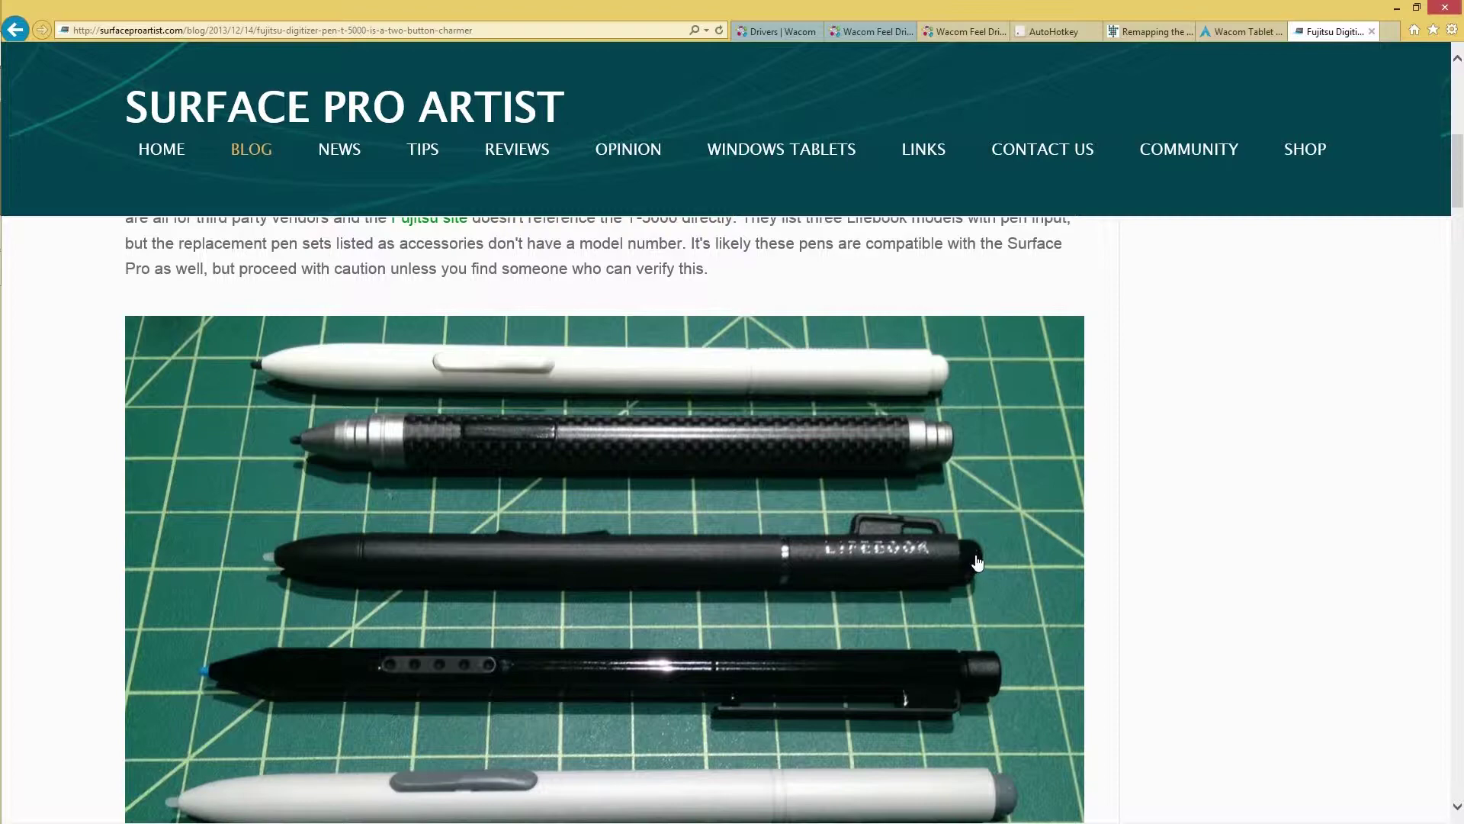
{"action": "scroll", "coordinate": [980, 562], "scroll_direction": "down", "scroll_amount": 20}
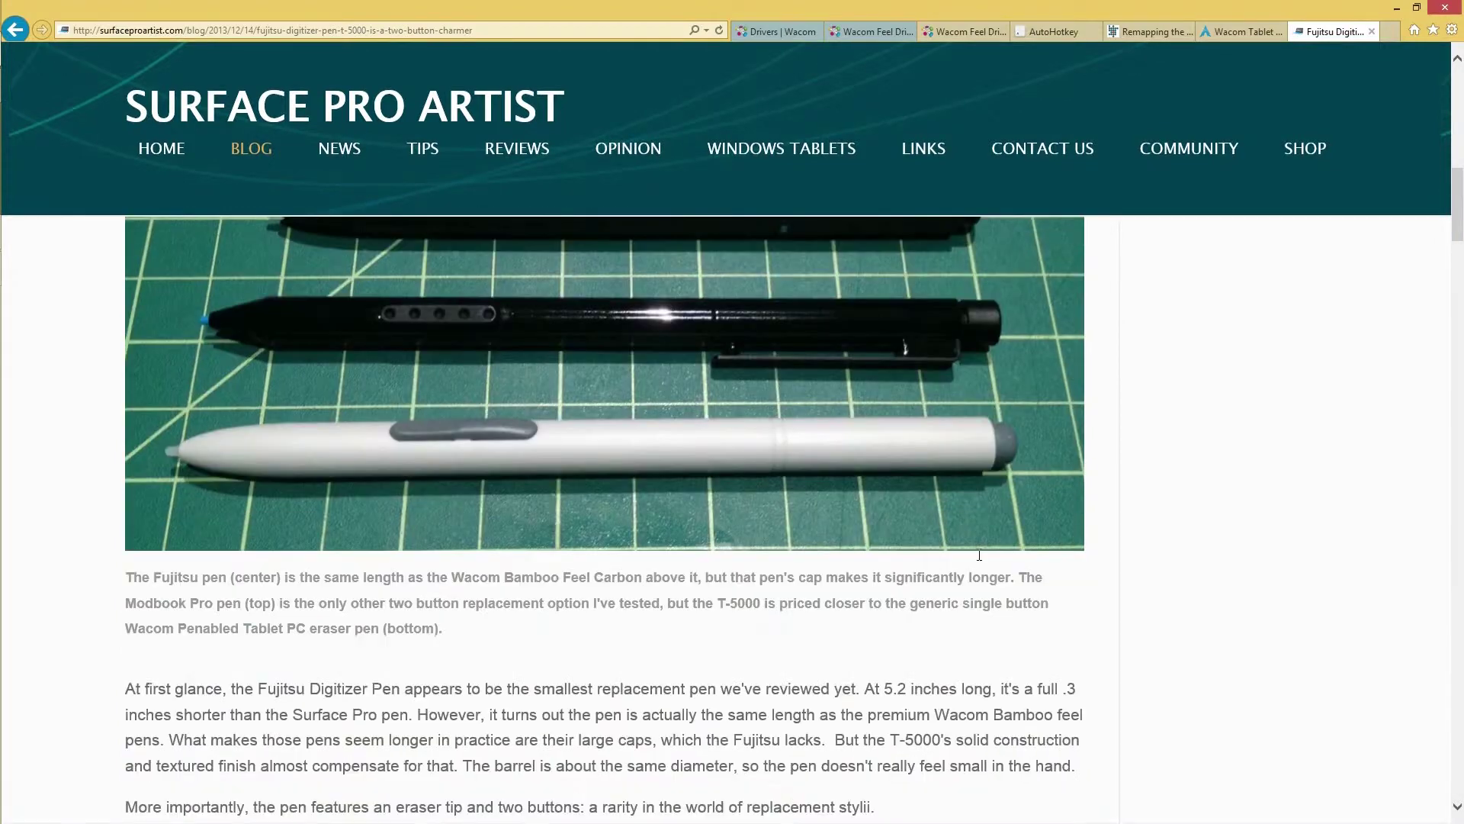
{"action": "scroll", "coordinate": [981, 560], "scroll_direction": "down", "scroll_amount": 6}
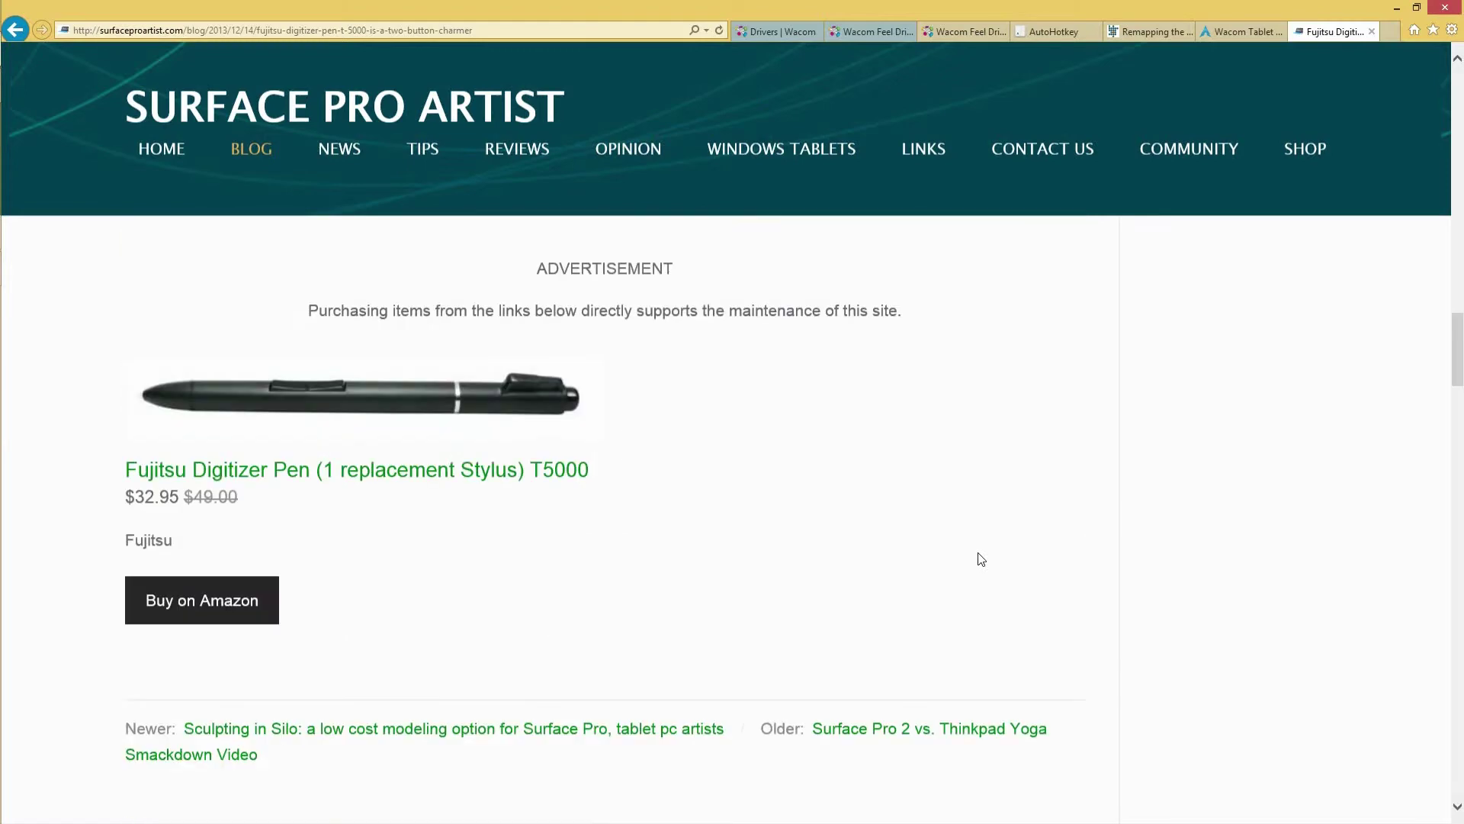
{"action": "scroll", "coordinate": [990, 336], "scroll_direction": "down", "scroll_amount": 3}
{"action": "scroll", "coordinate": [992, 342], "scroll_direction": "up", "scroll_amount": 3}
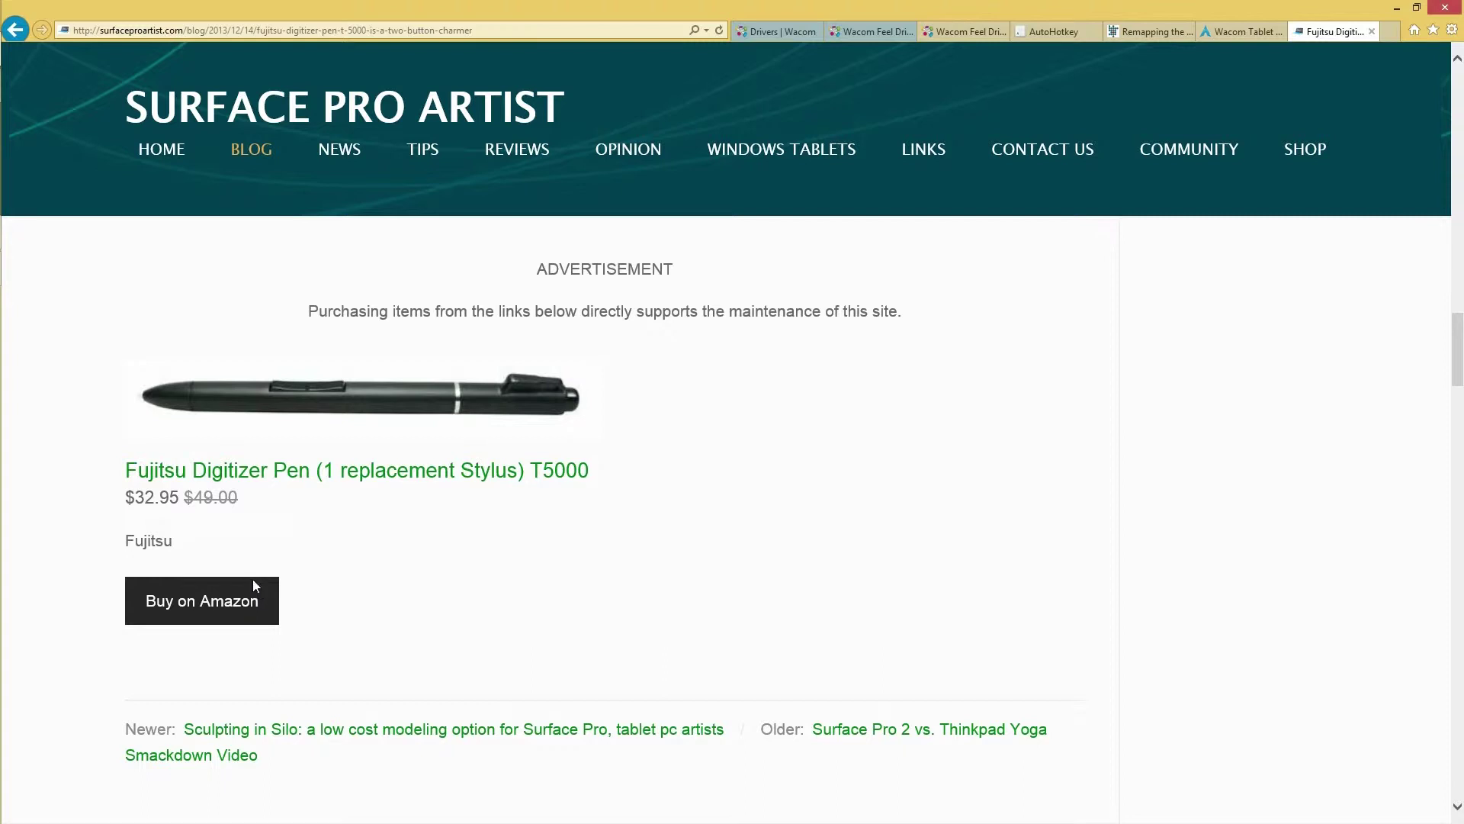
{"action": "scroll", "coordinate": [254, 583], "scroll_direction": "up", "scroll_amount": 2}
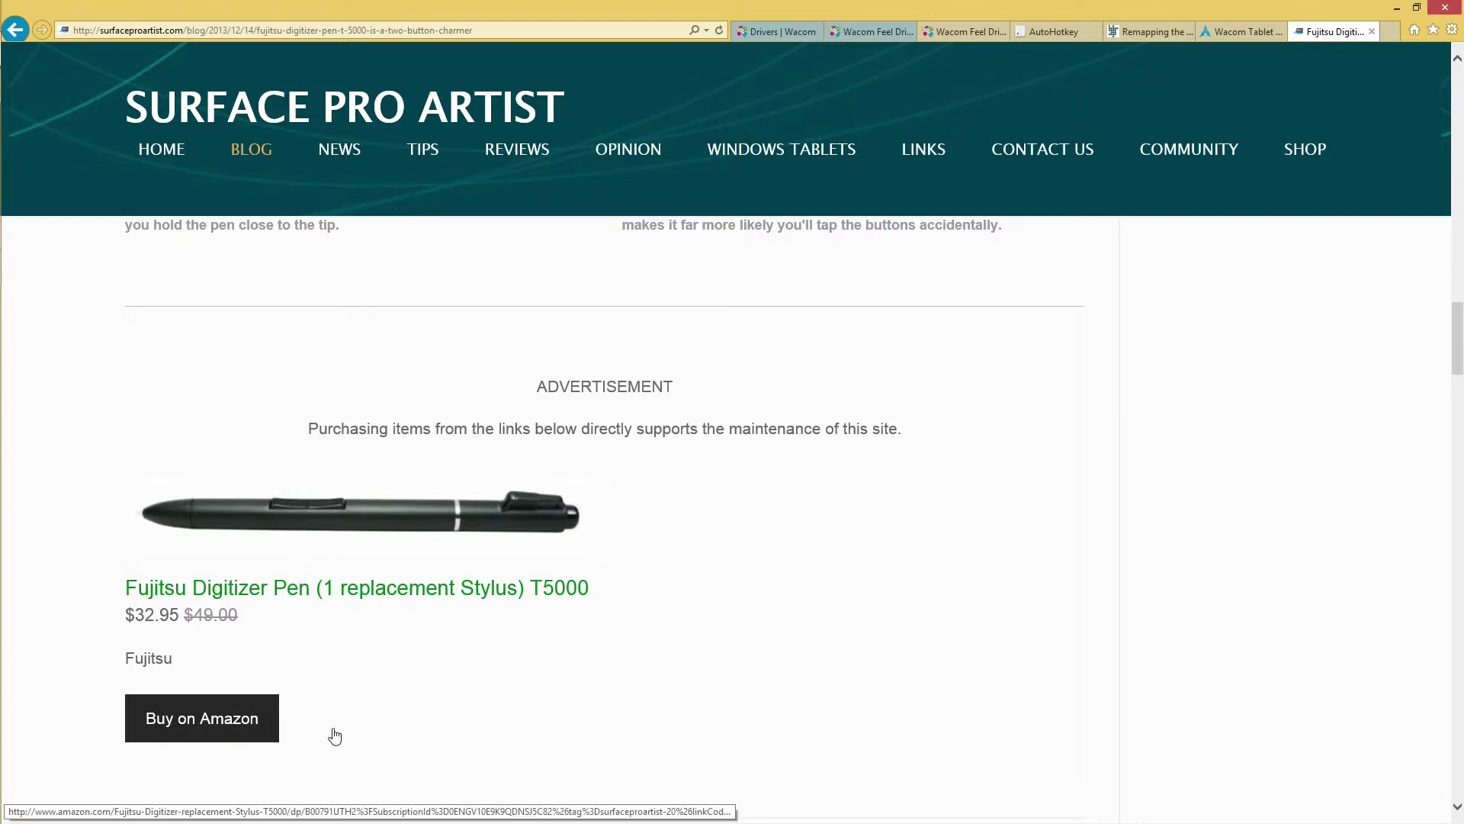
{"action": "left_click", "coordinate": [1399, 10]}
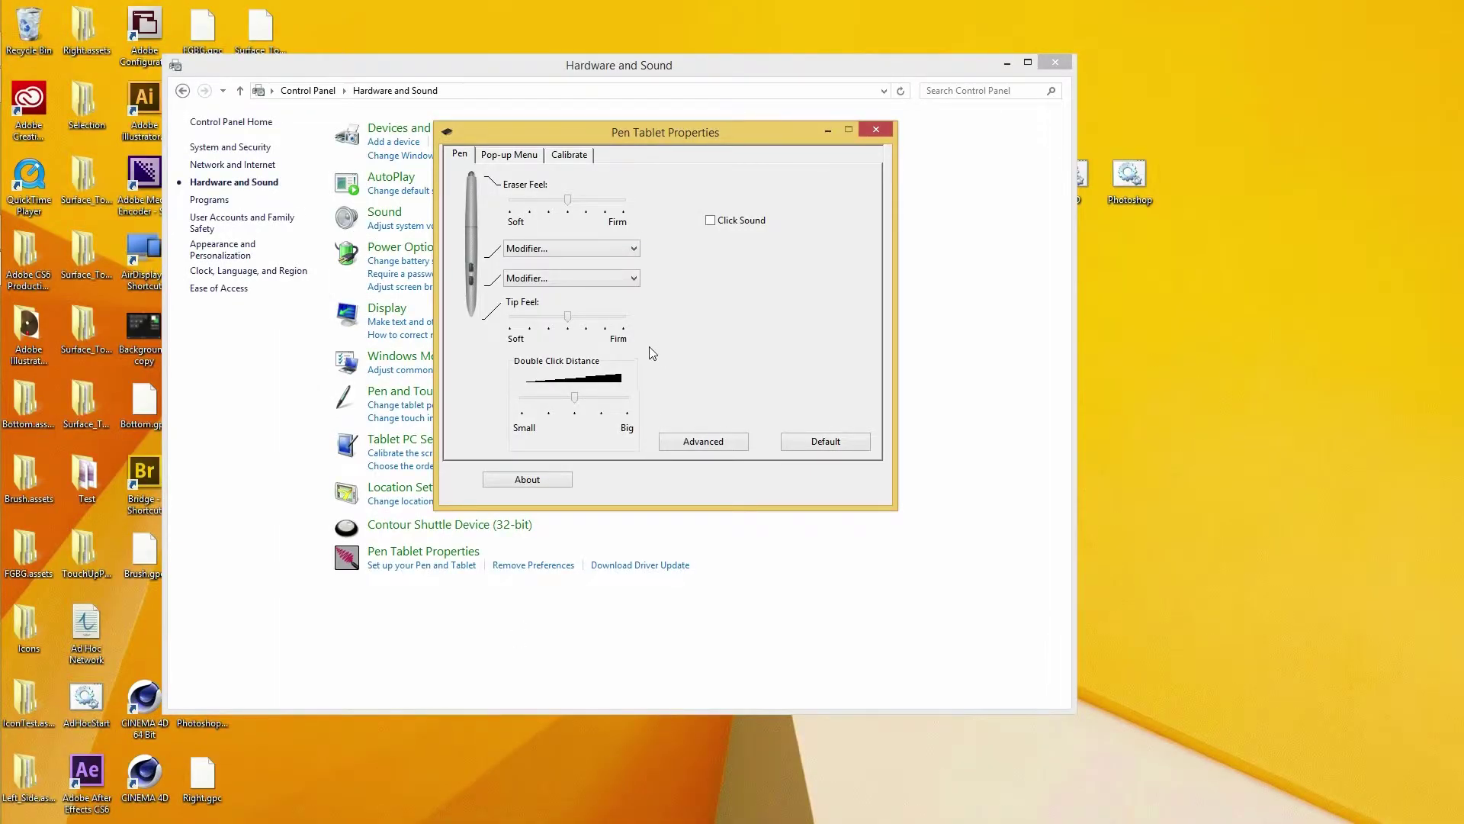
Set the second side button to a Shift modifier and the first side button to a Ctrl modifier.
{"action": "left_click", "coordinate": [630, 277]}
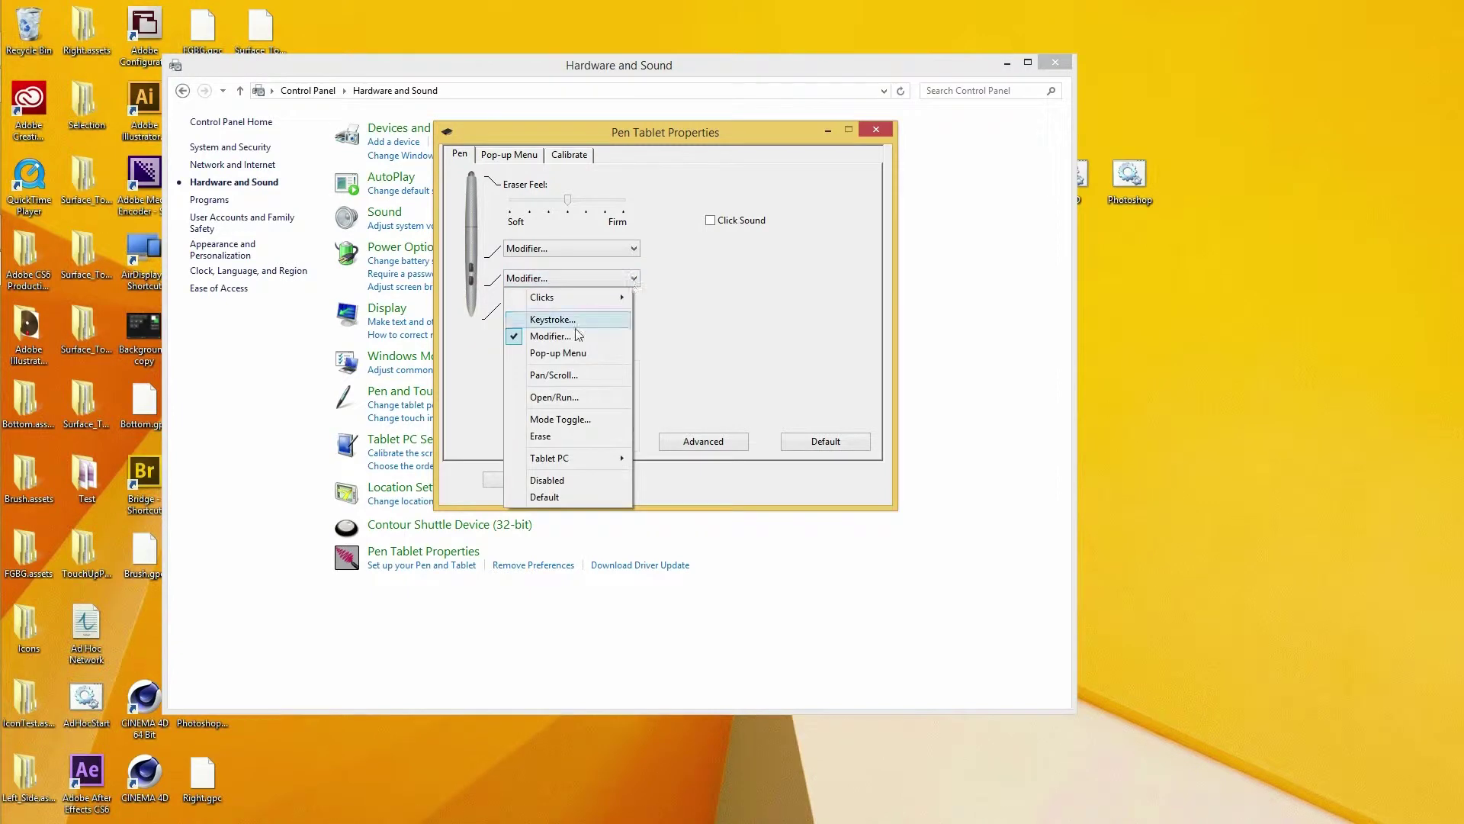
{"action": "left_click", "coordinate": [564, 336]}
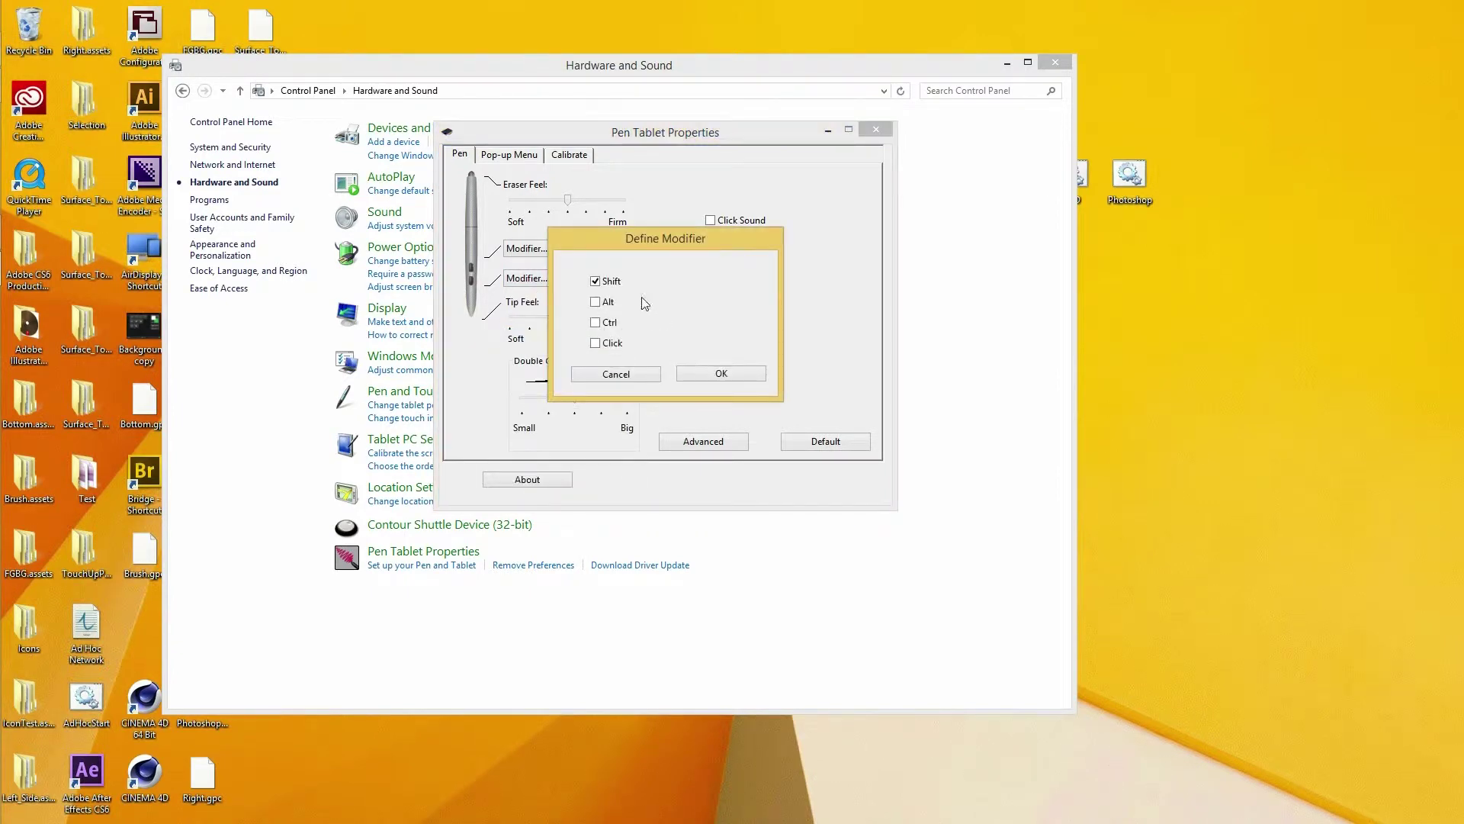
{"action": "left_click", "coordinate": [724, 374]}
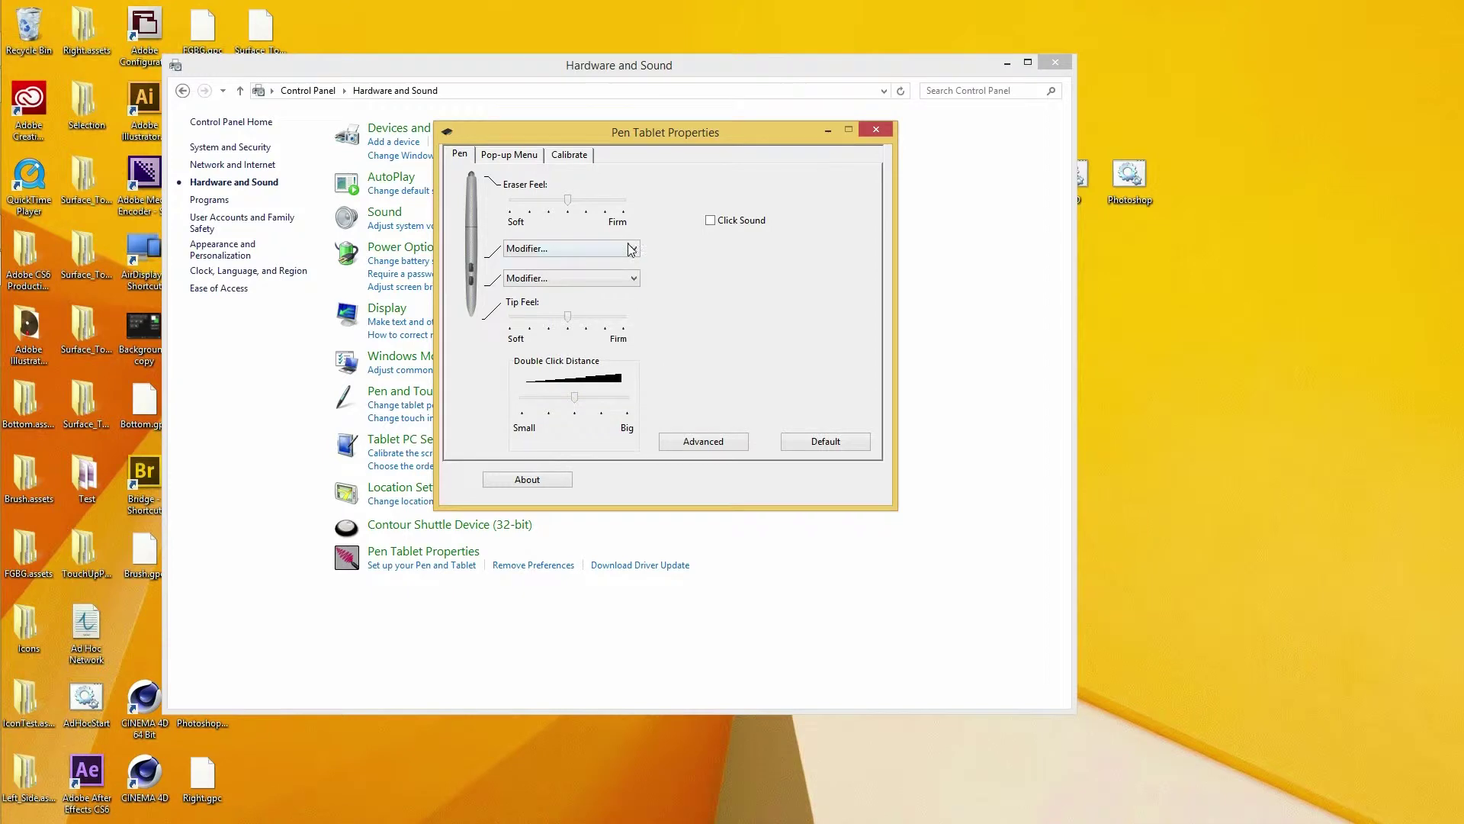
{"action": "left_click", "coordinate": [632, 249]}
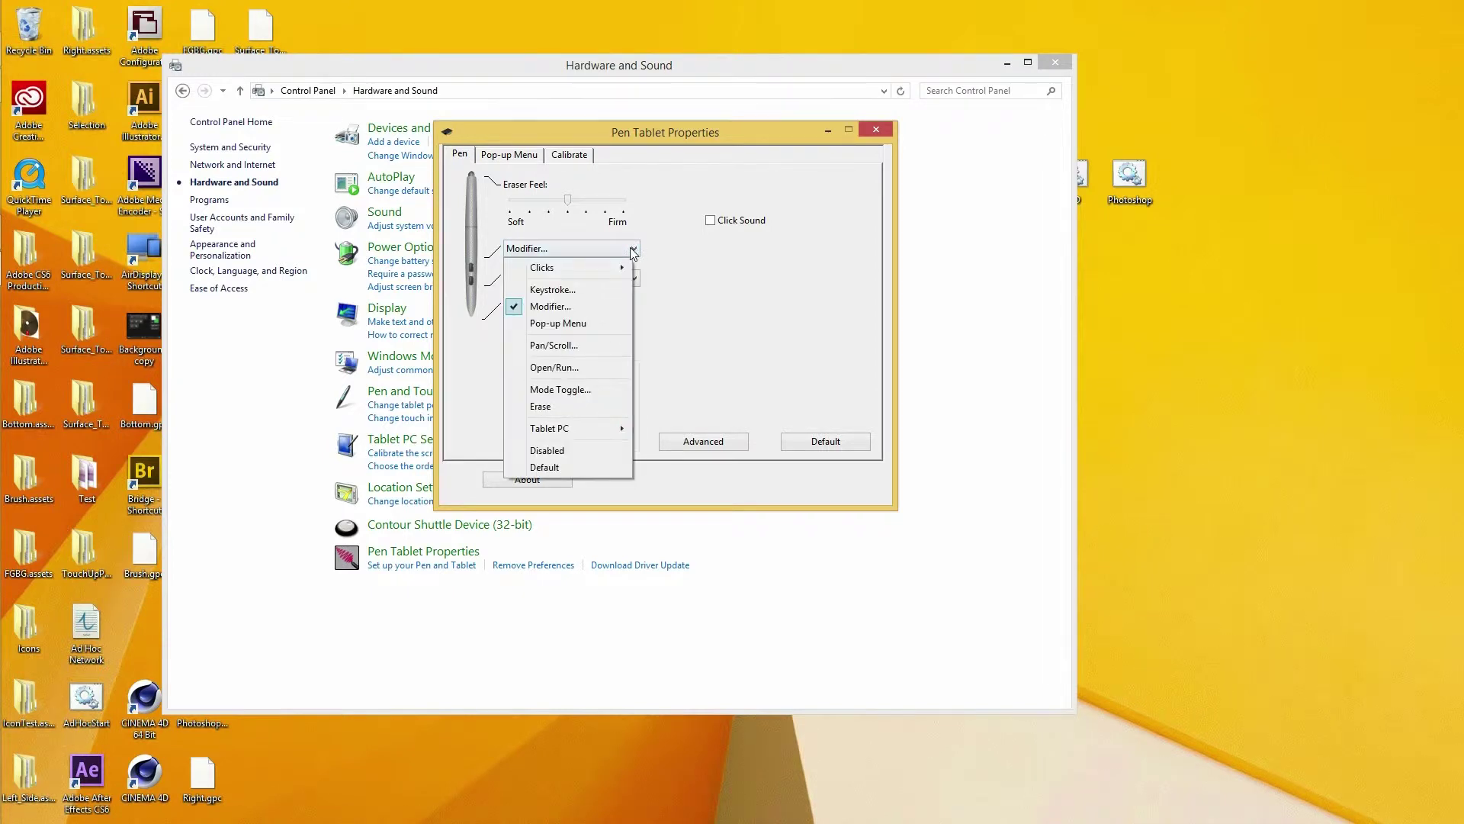
{"action": "left_click", "coordinate": [575, 306]}
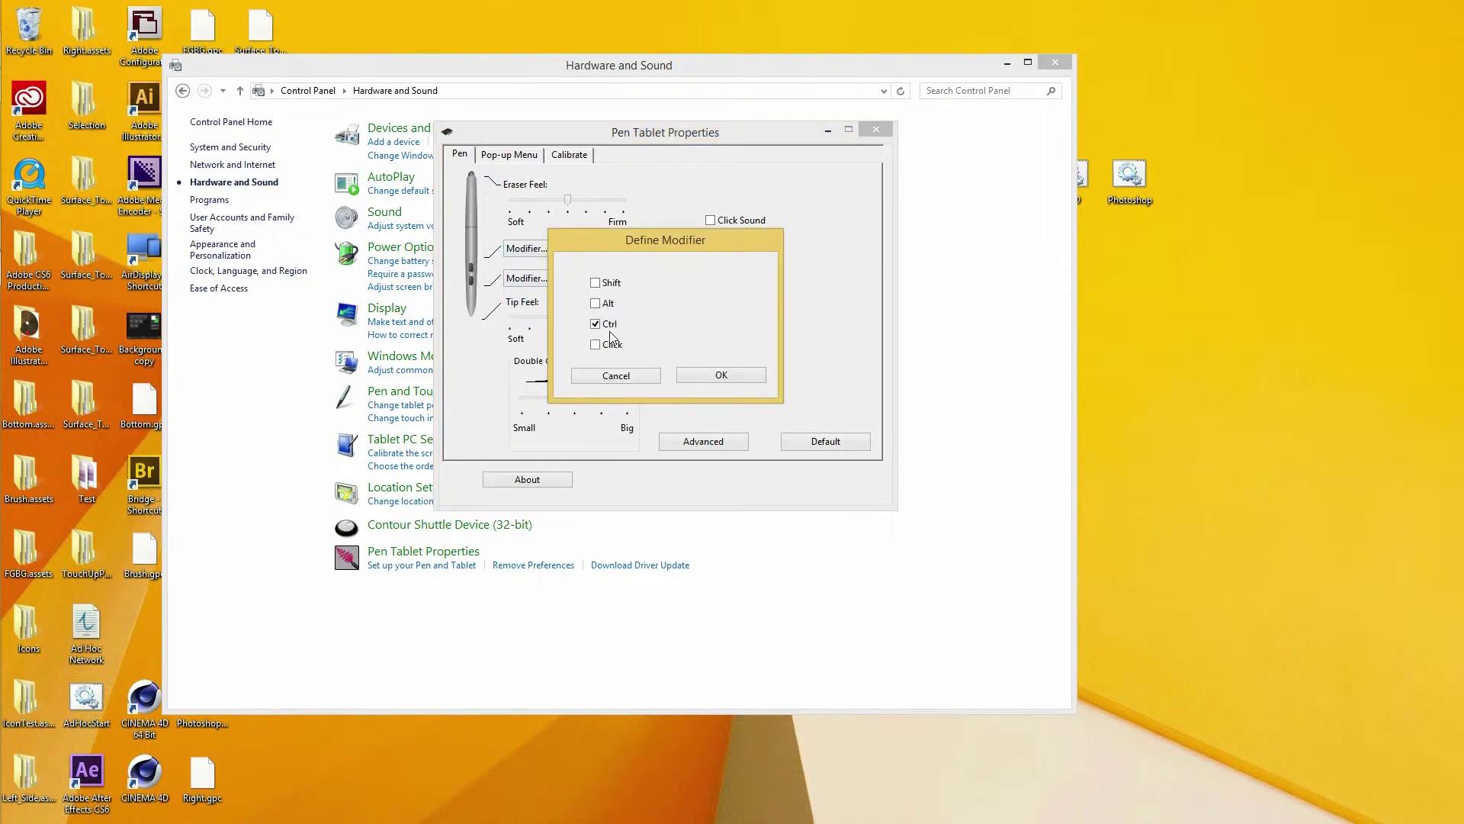
{"action": "left_click", "coordinate": [722, 374]}
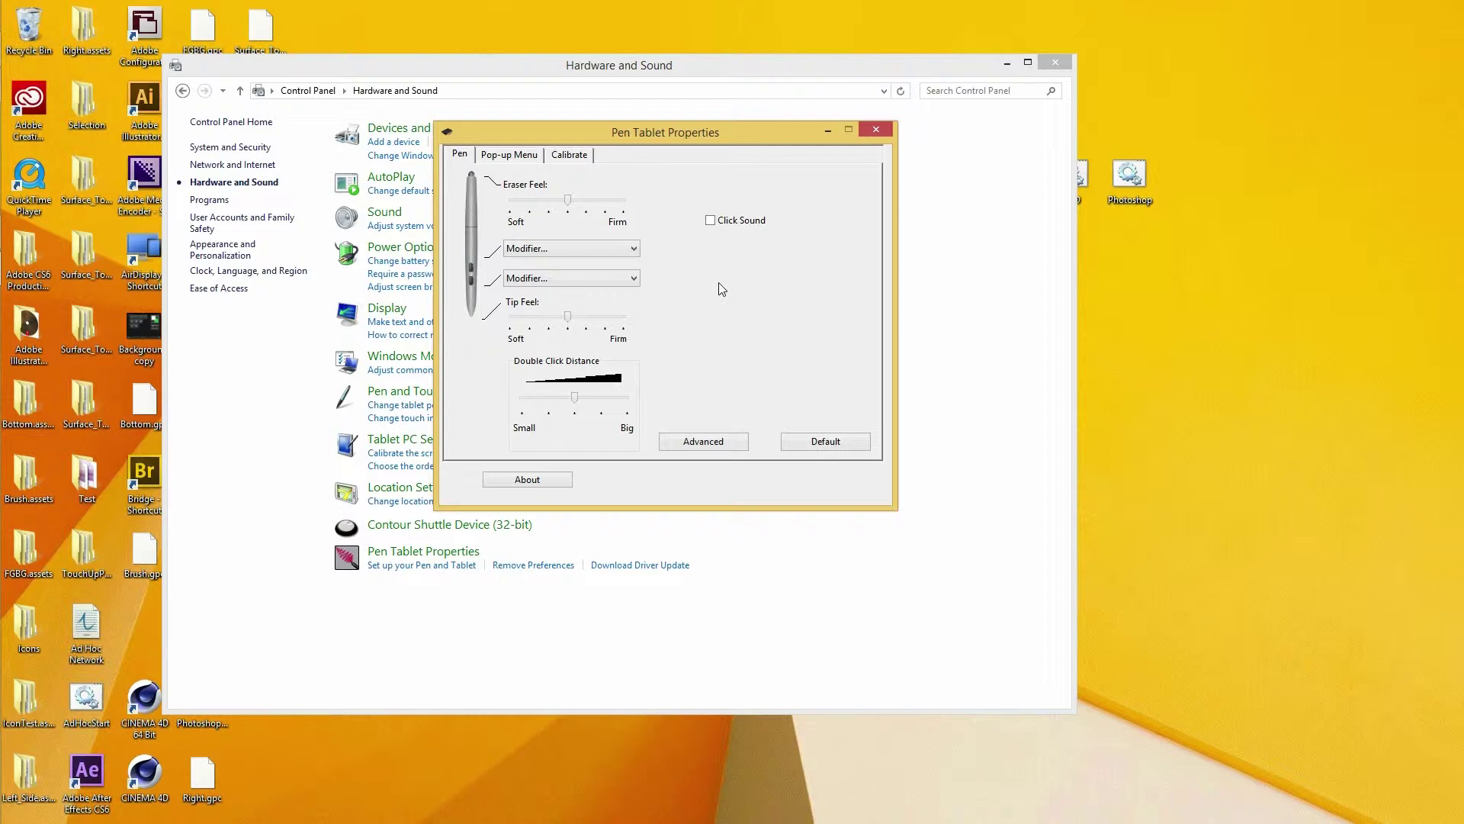
{"action": "key", "text": "super"}
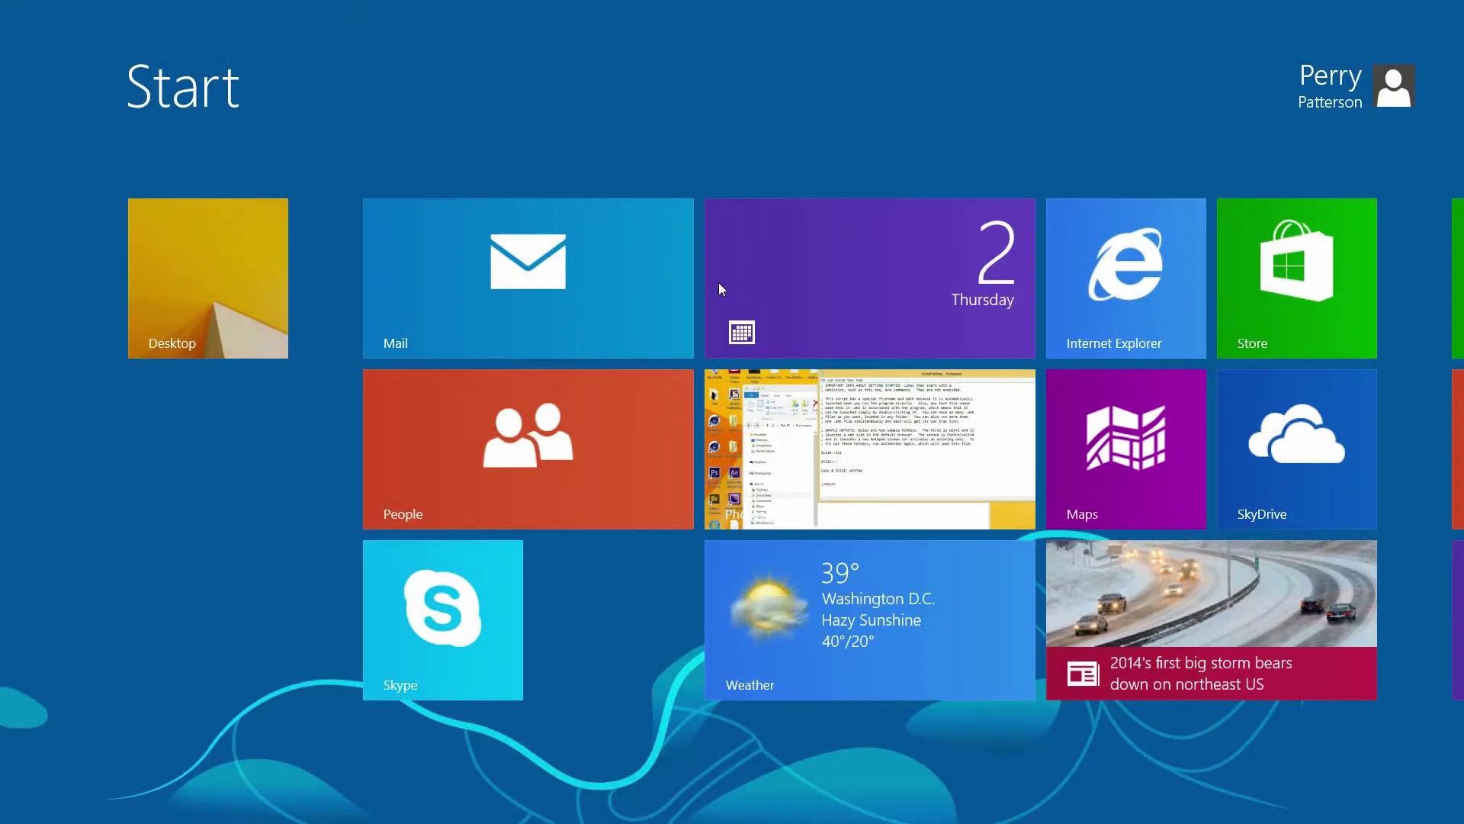
{"action": "key", "text": "super"}
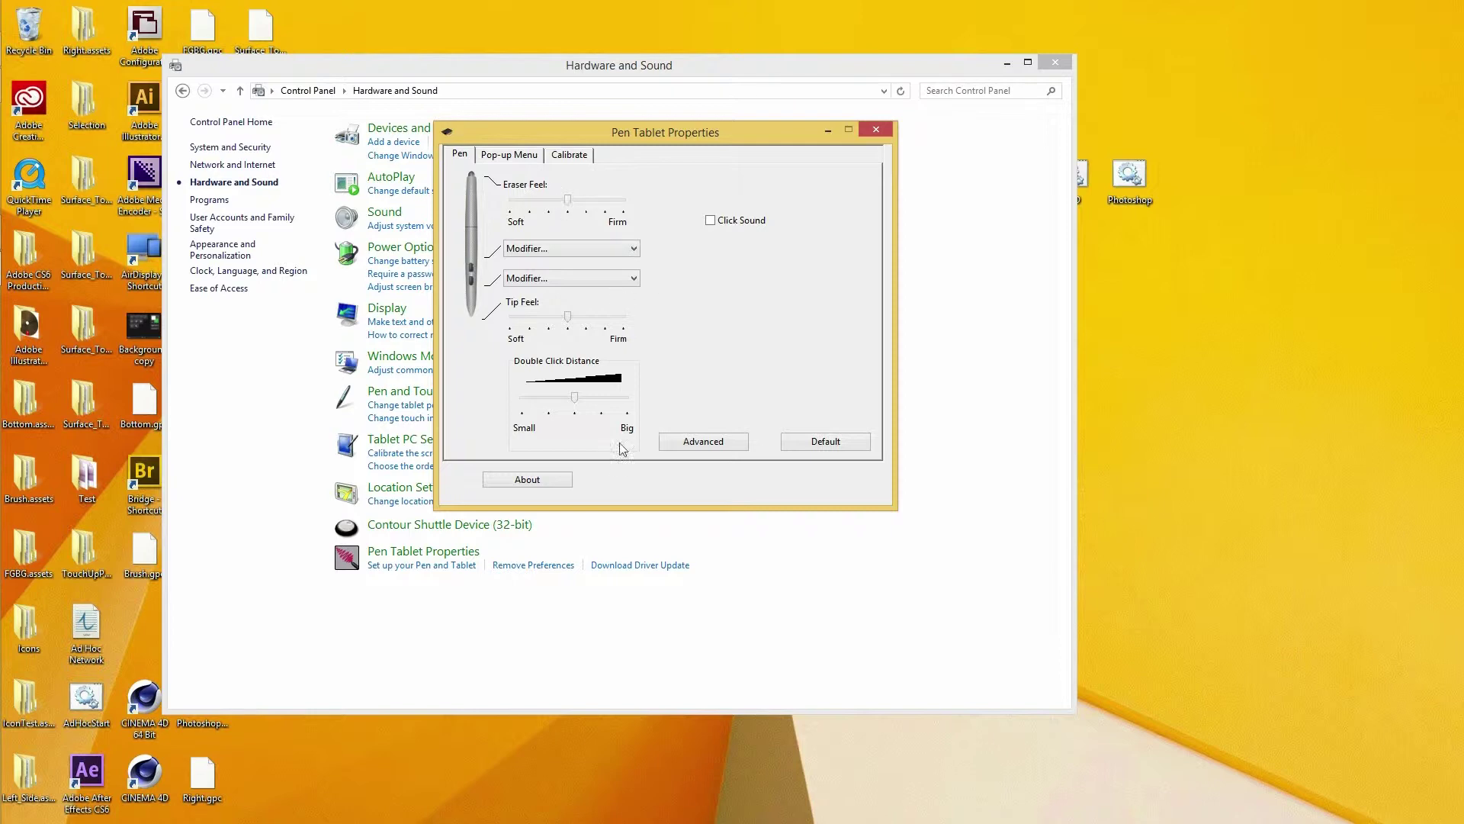
Check Advanced side switch, Pop-up Menu and Calibrate settings, then close Pen Tablet Properties.
{"action": "left_click", "coordinate": [739, 443]}
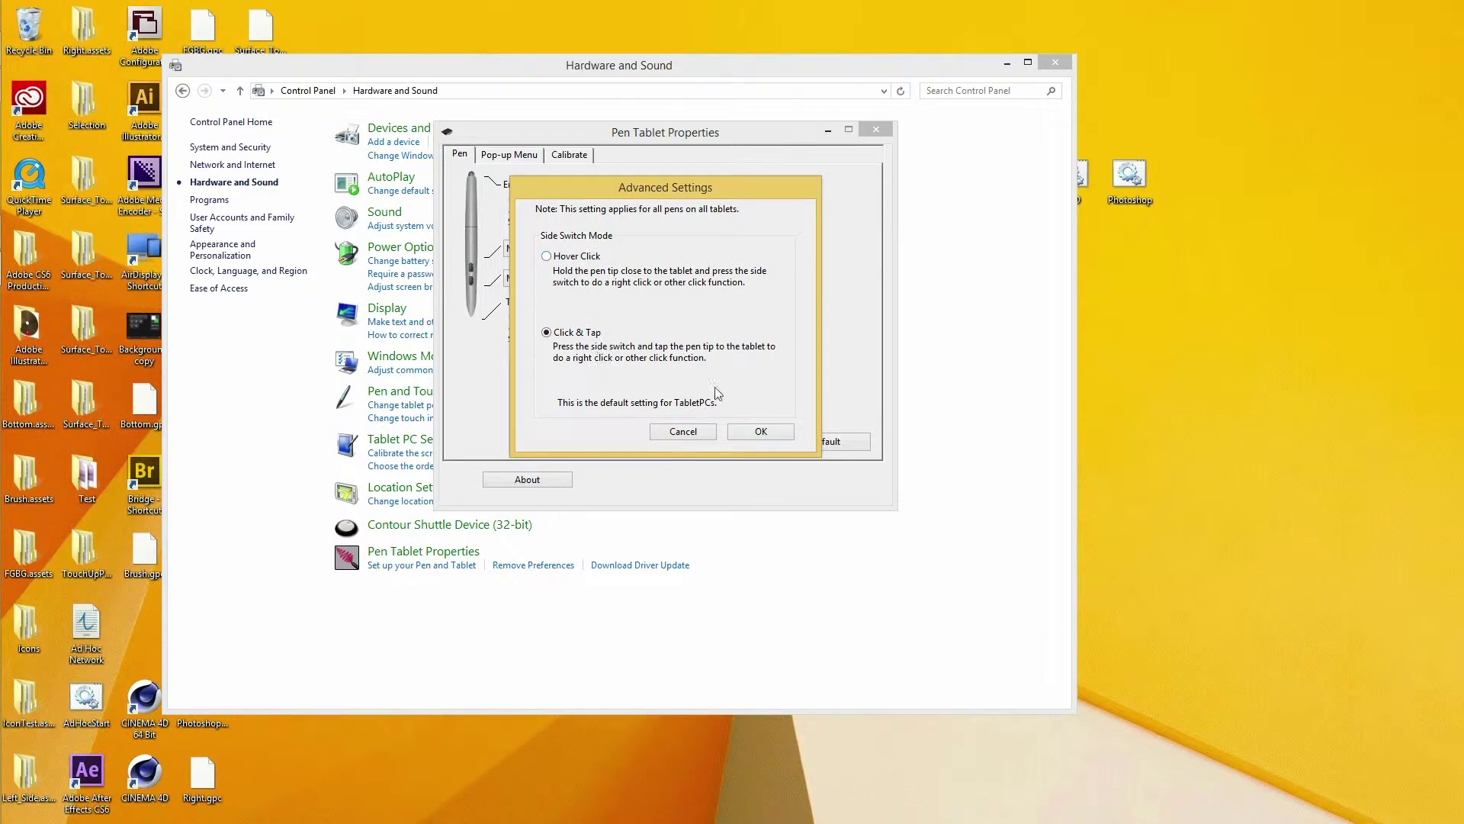
{"action": "left_click", "coordinate": [761, 432]}
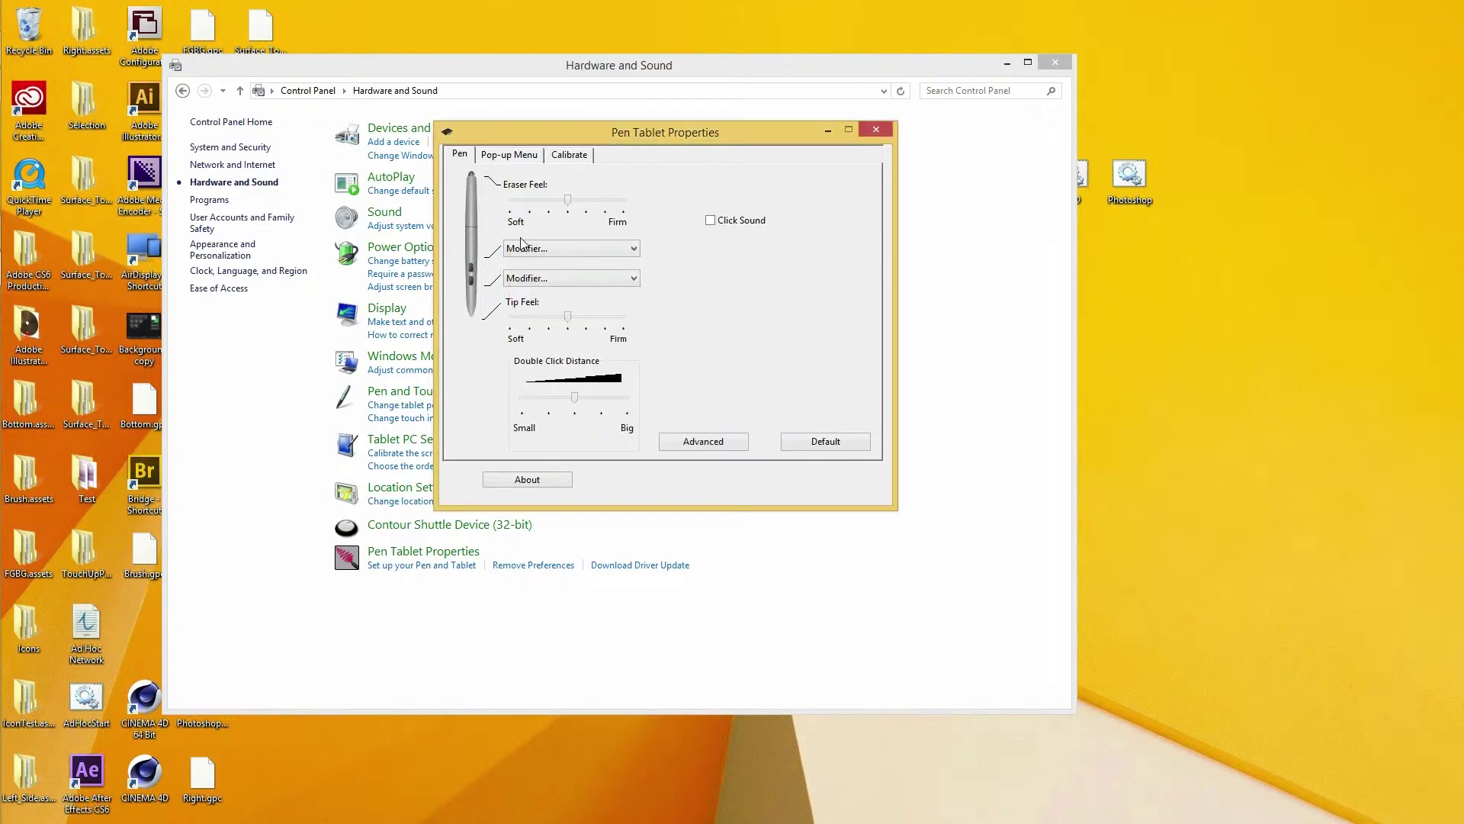
{"action": "left_click", "coordinate": [510, 154]}
{"action": "left_click", "coordinate": [570, 155]}
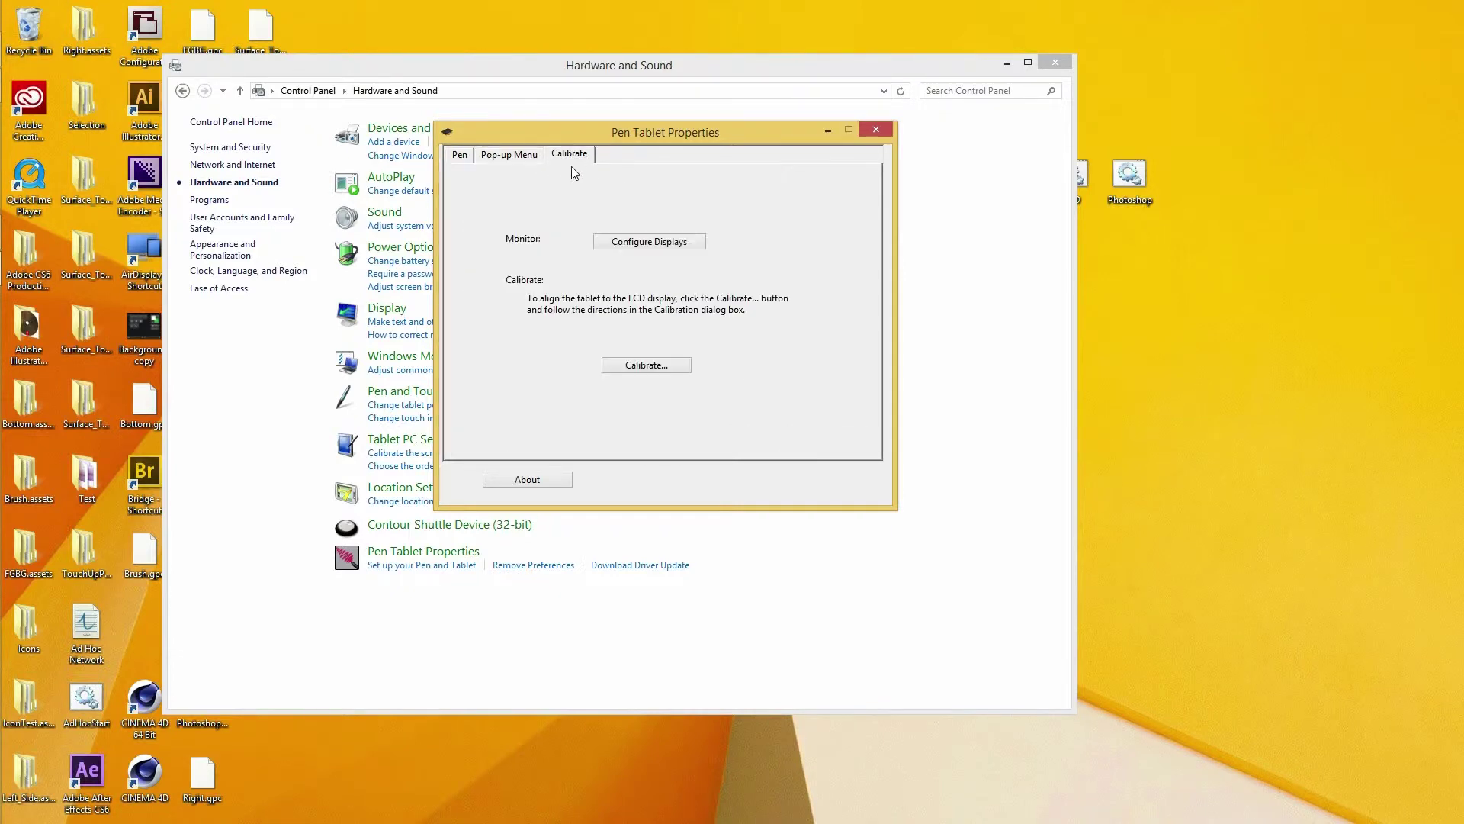
{"action": "left_click", "coordinate": [460, 154]}
{"action": "left_click", "coordinate": [876, 131]}
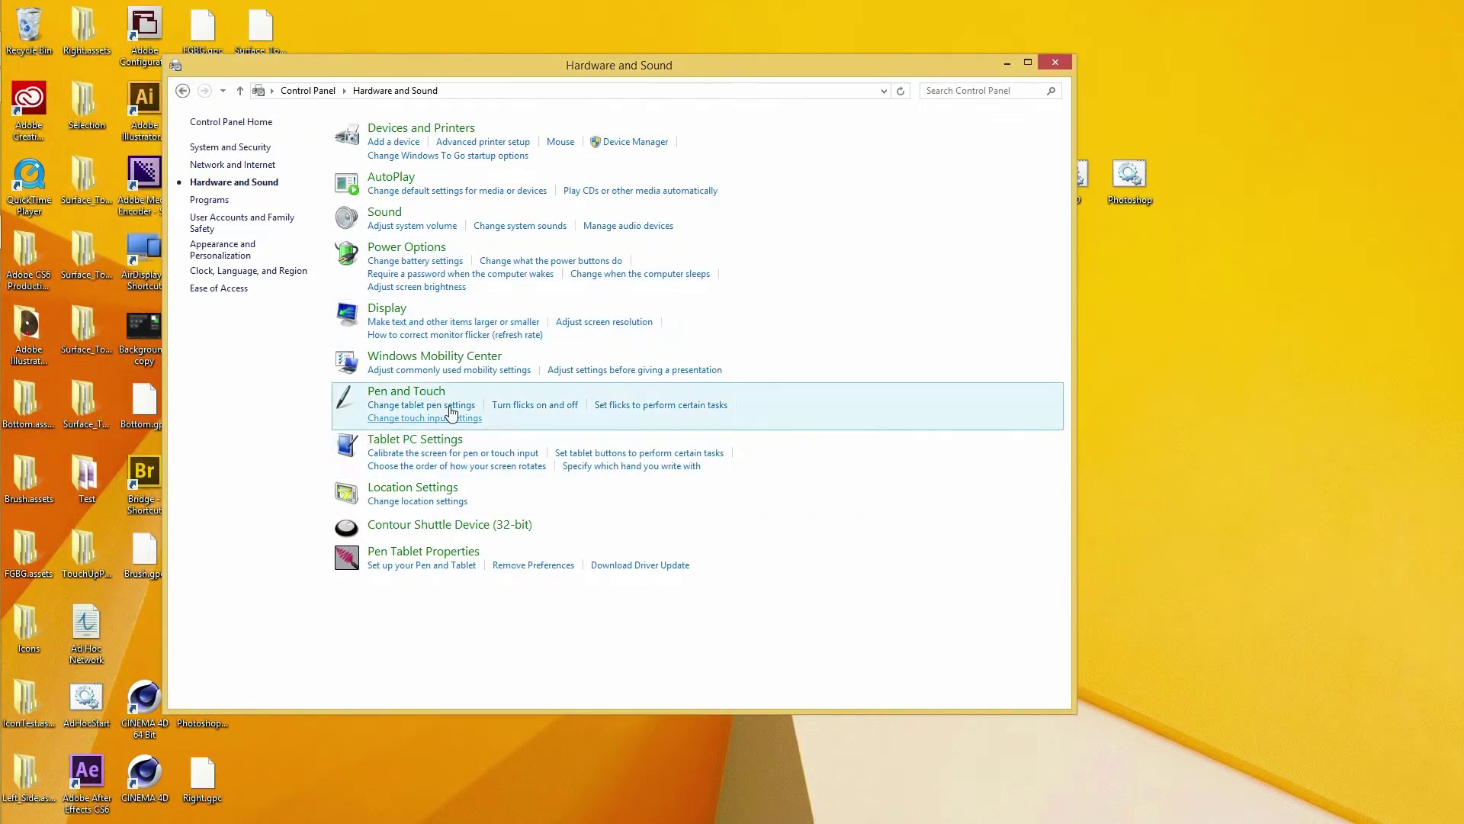
{"action": "left_click", "coordinate": [425, 404]}
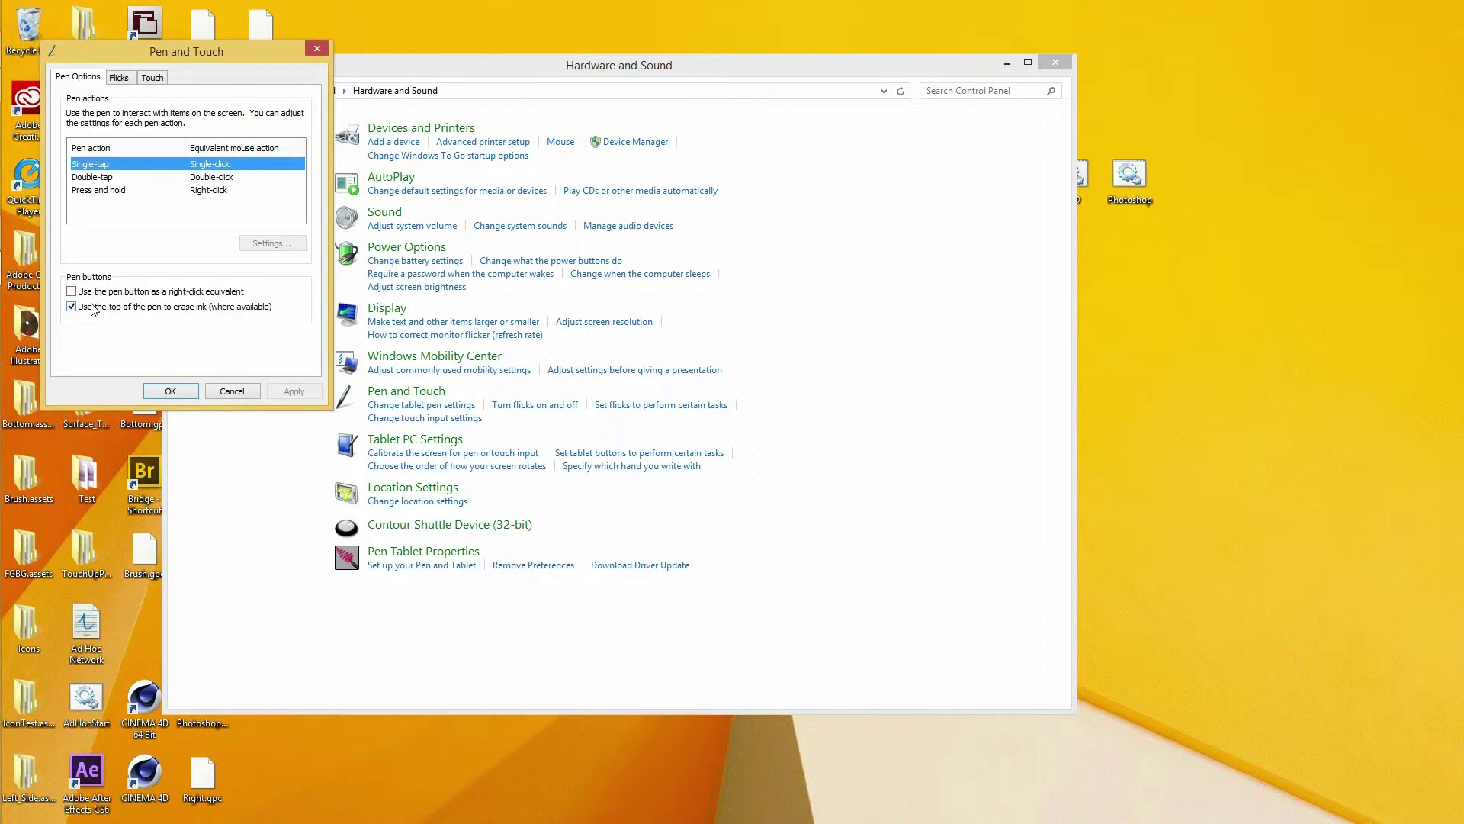
{"action": "left_click", "coordinate": [315, 48]}
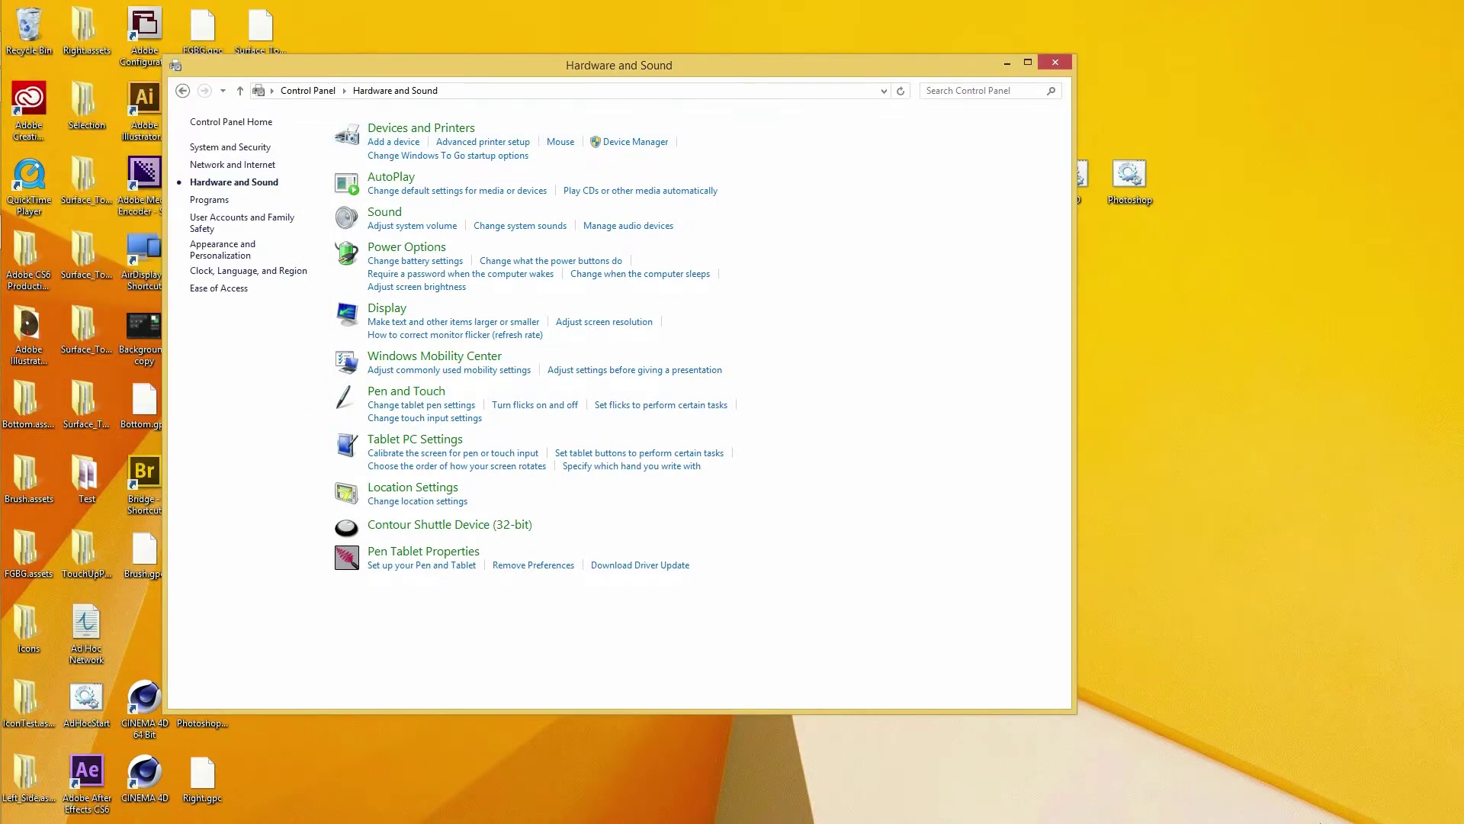
Bring up the touch keyboard and try the standard, split and handwriting layouts before hiding it.
{"action": "mouse_move", "coordinate": [5, 381]}
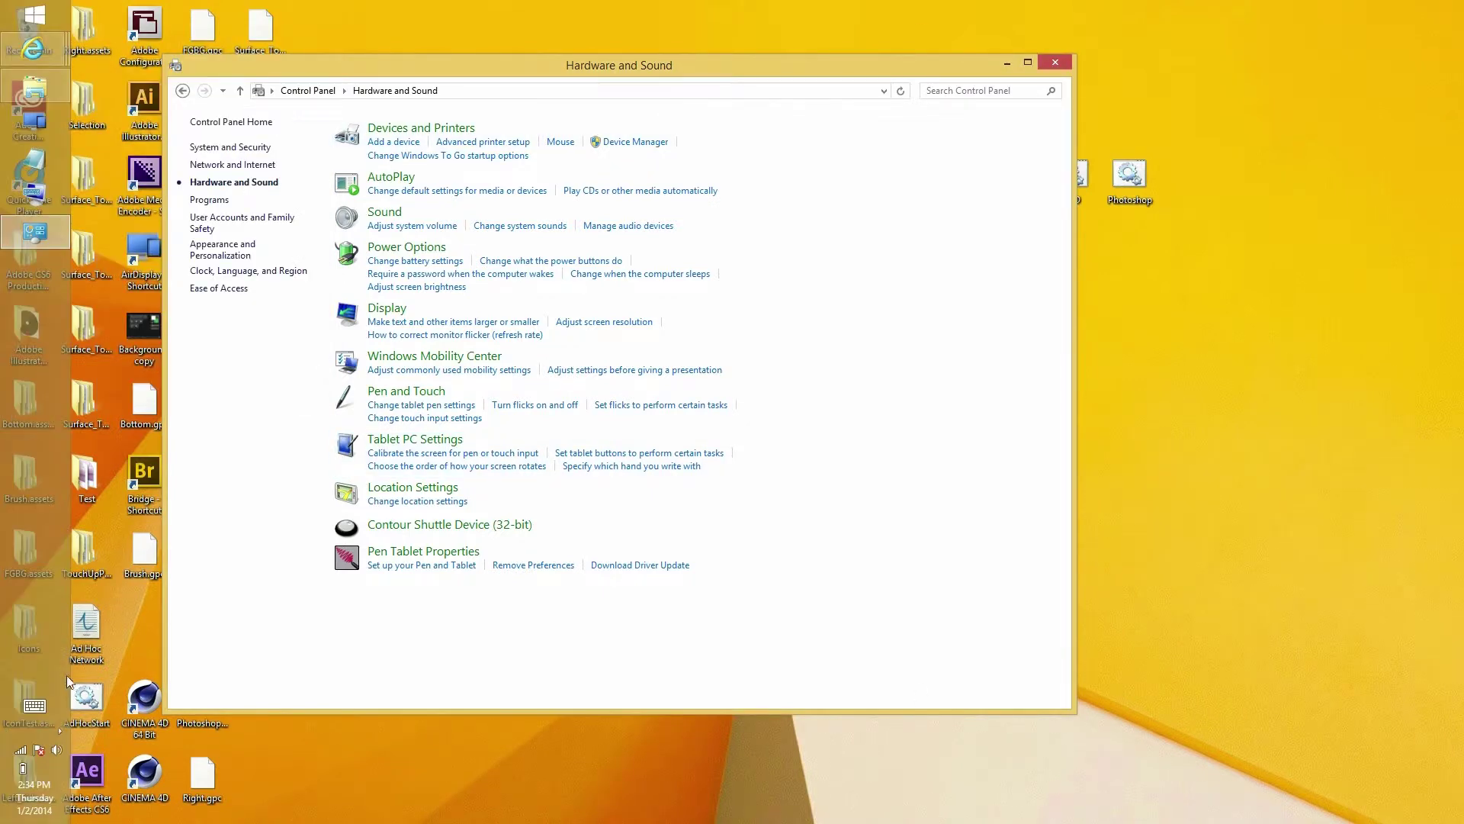
{"action": "left_click", "coordinate": [34, 705]}
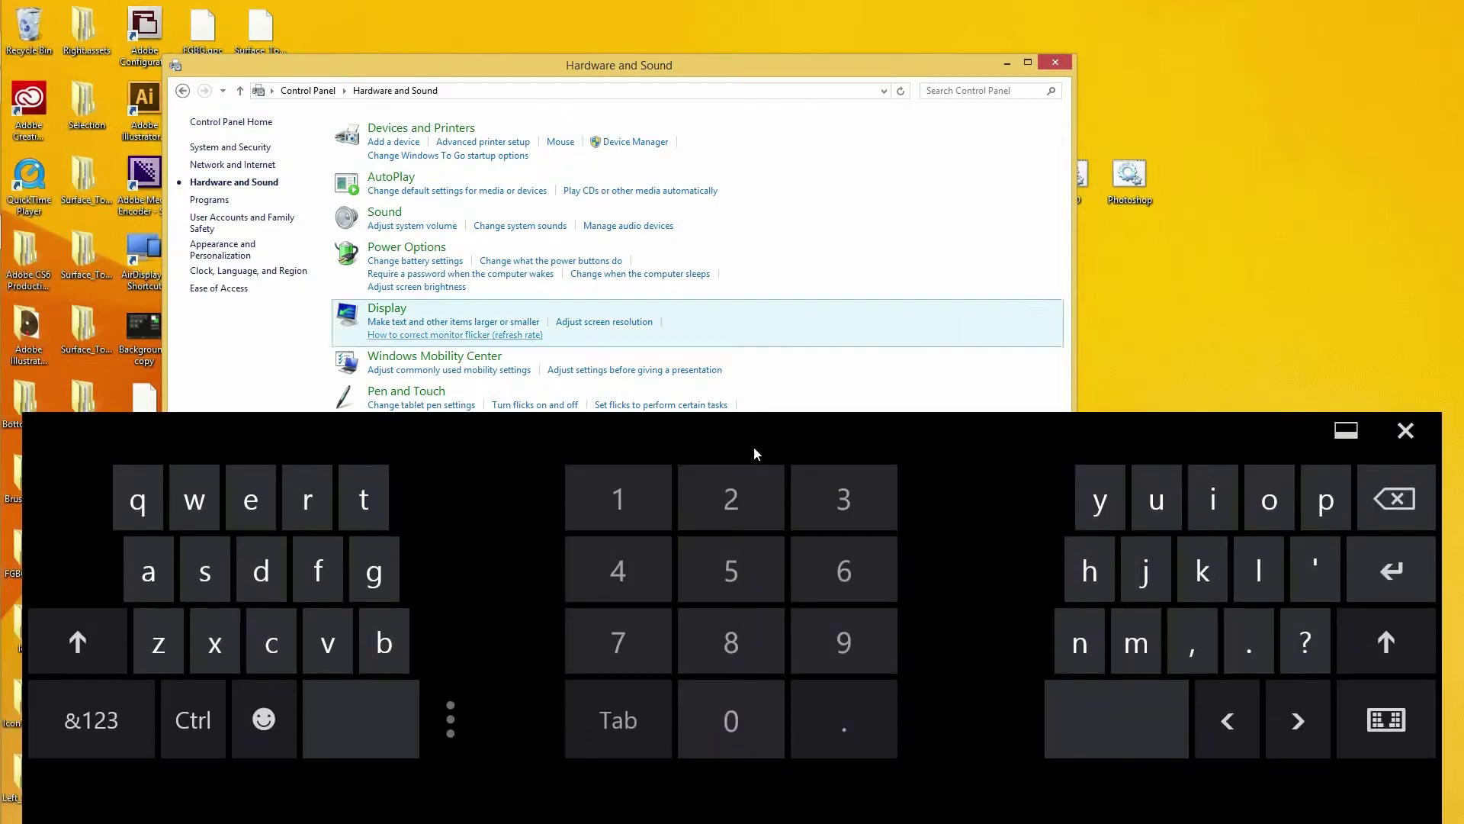
{"action": "left_click", "coordinate": [1414, 751]}
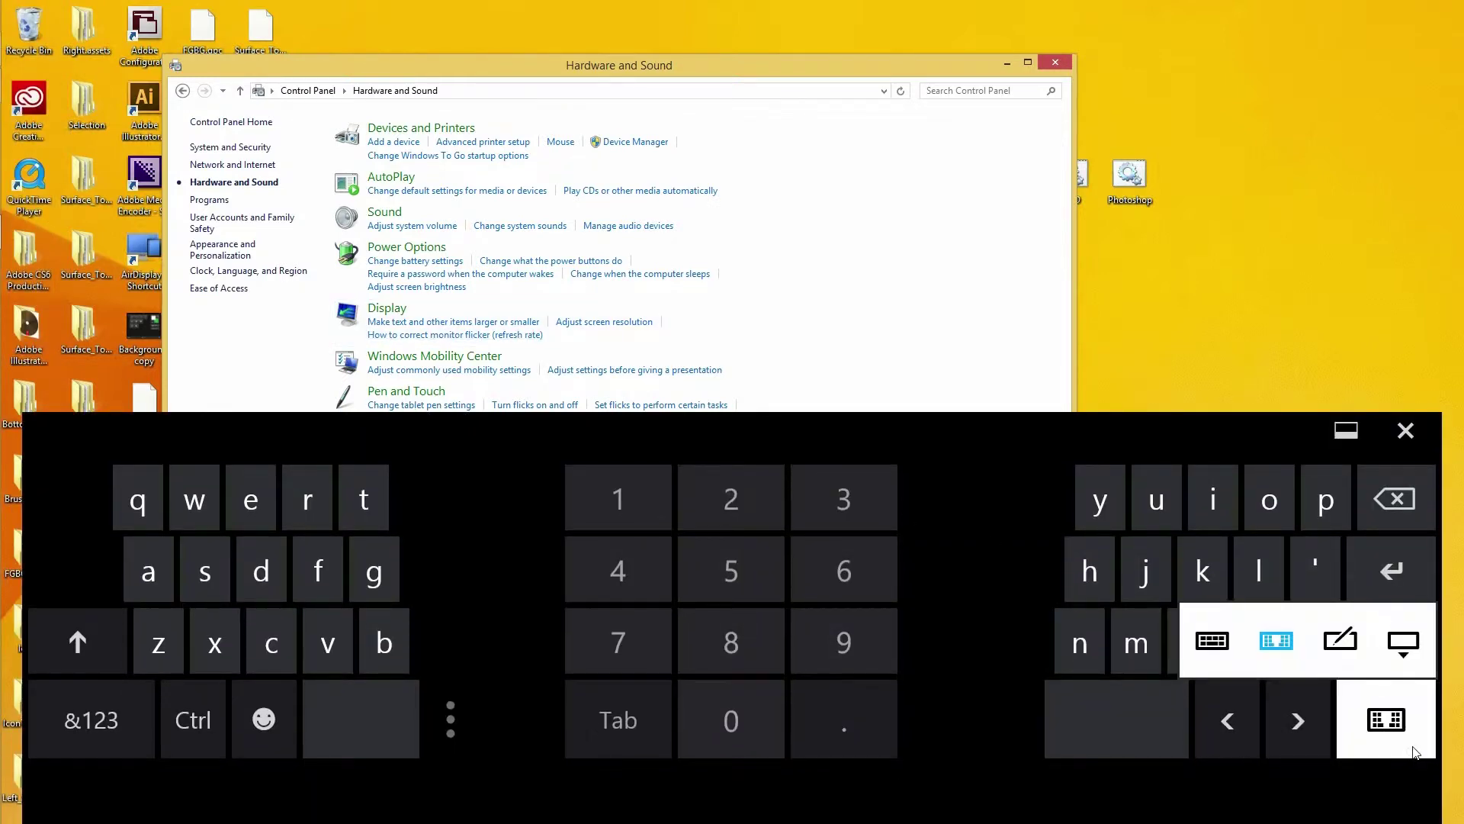
{"action": "left_click", "coordinate": [1209, 643]}
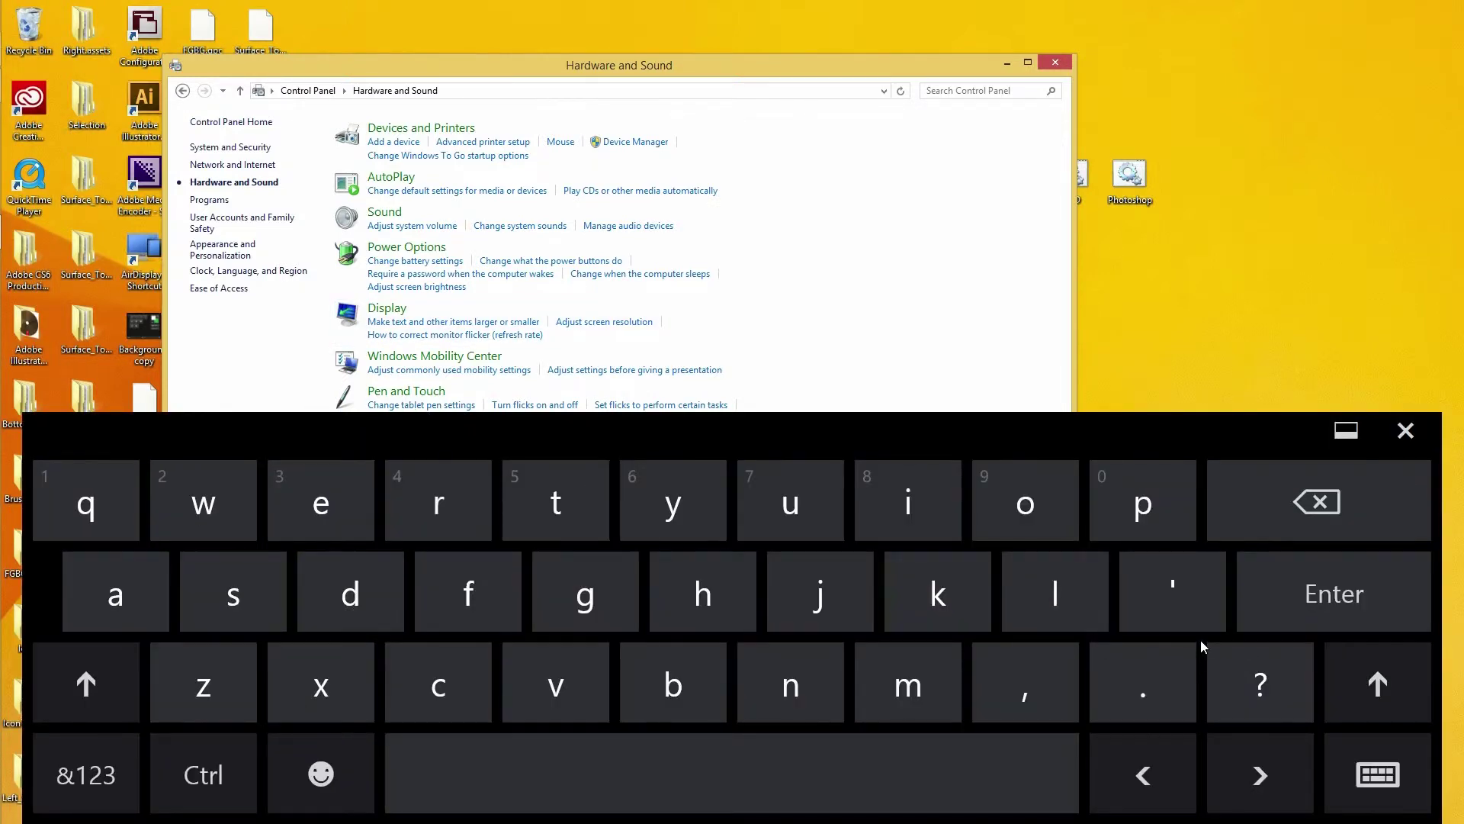
{"action": "left_click", "coordinate": [1378, 776]}
{"action": "left_click", "coordinate": [1264, 698]}
{"action": "left_click", "coordinate": [1386, 721]}
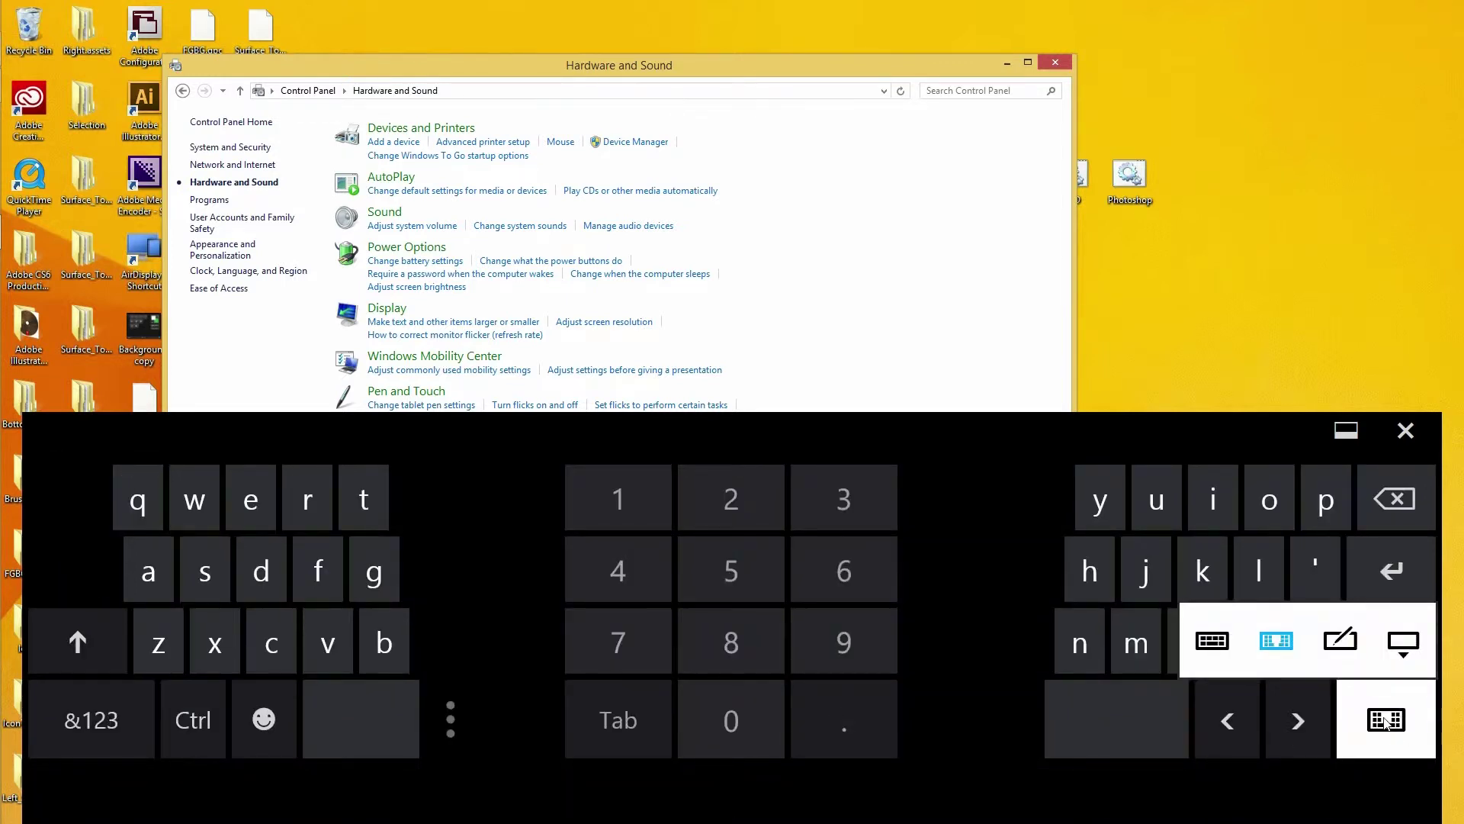
{"action": "left_click", "coordinate": [1340, 641]}
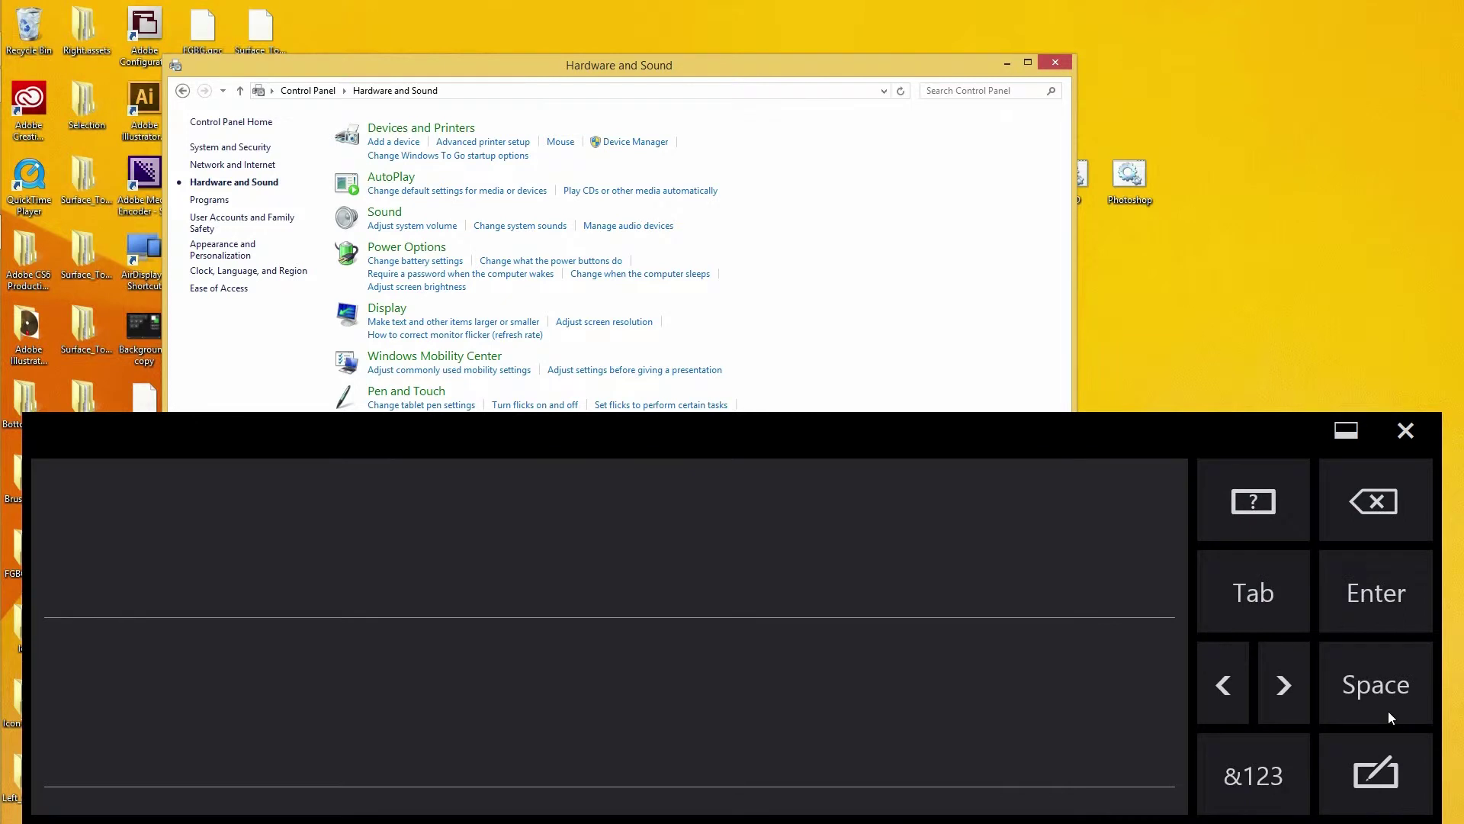
{"action": "left_click", "coordinate": [1384, 772]}
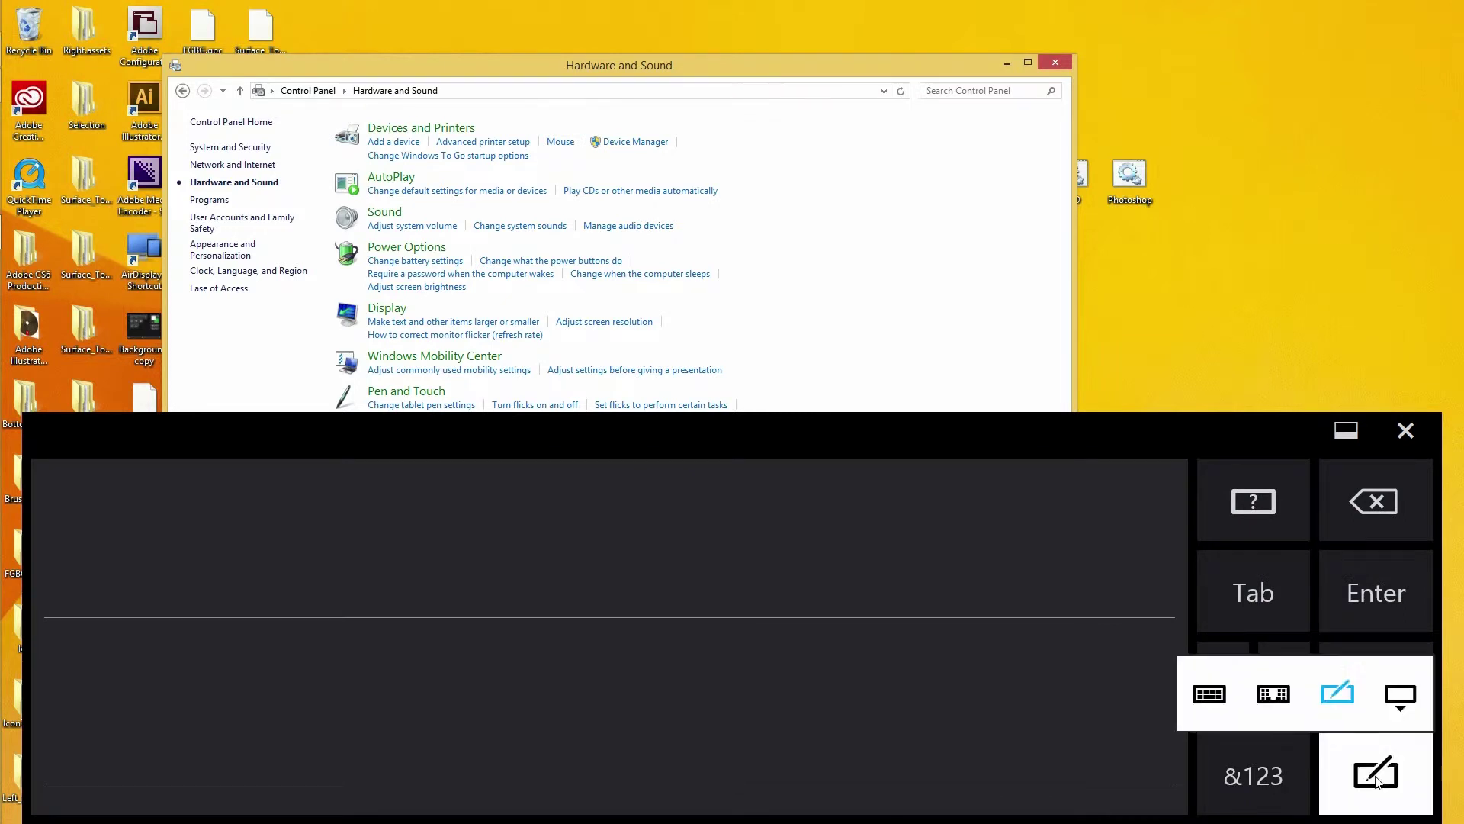
{"action": "left_click", "coordinate": [1401, 698]}
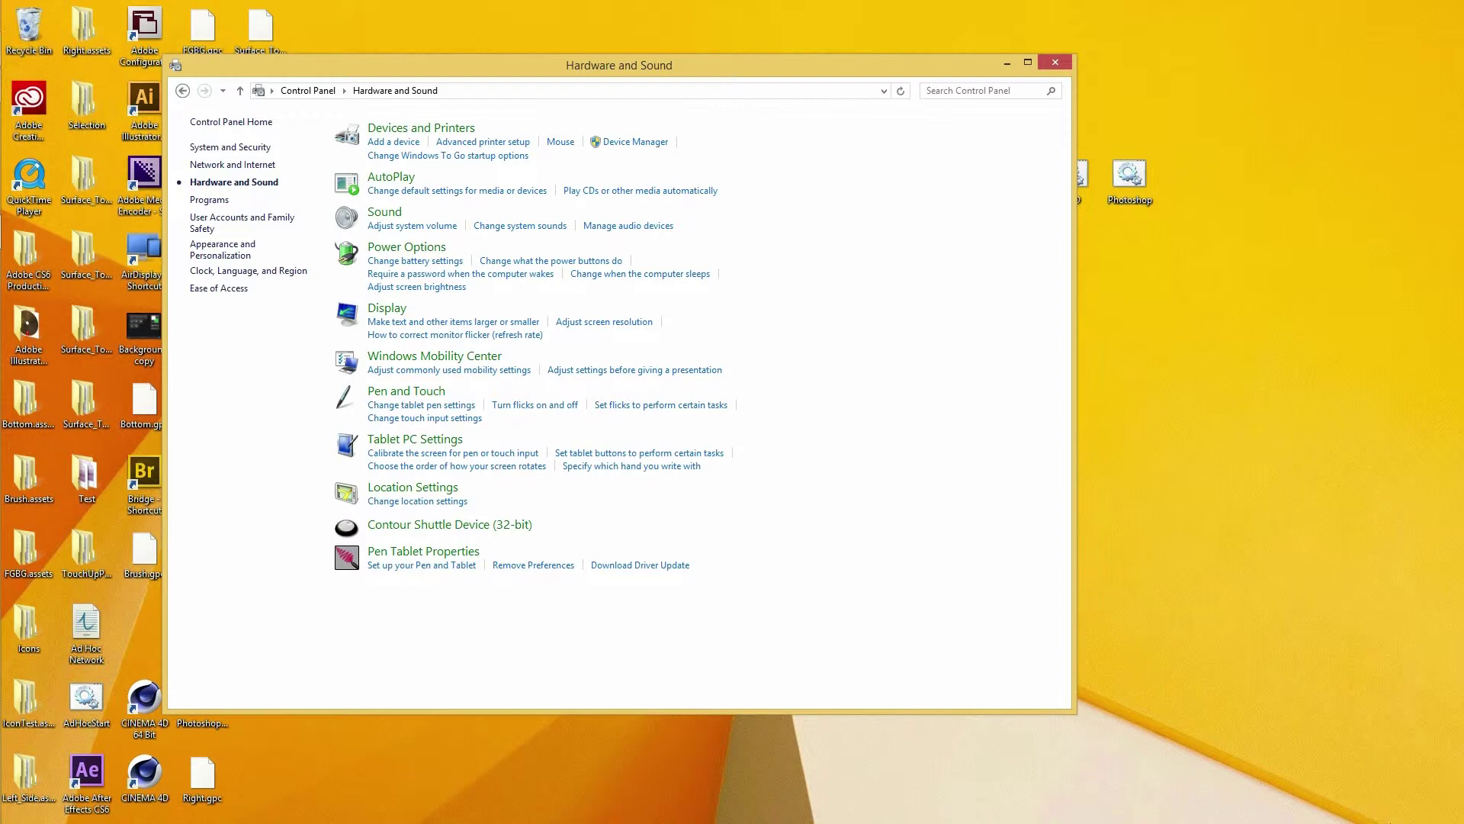
Reopen the touch keyboard, switch from handwriting back to standard, and close it.
{"action": "mouse_move", "coordinate": [3, 431]}
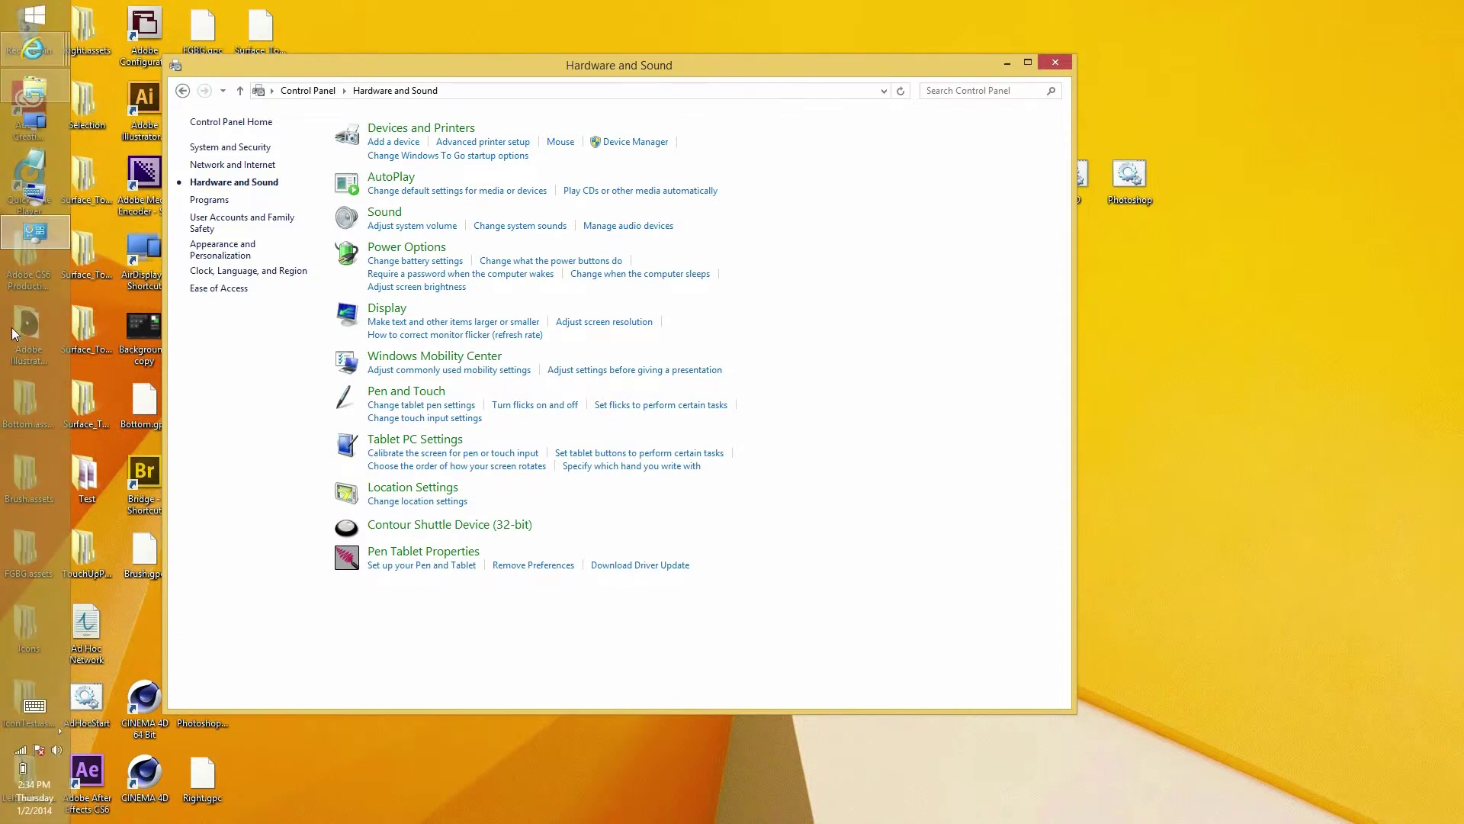
{"action": "left_click", "coordinate": [35, 705]}
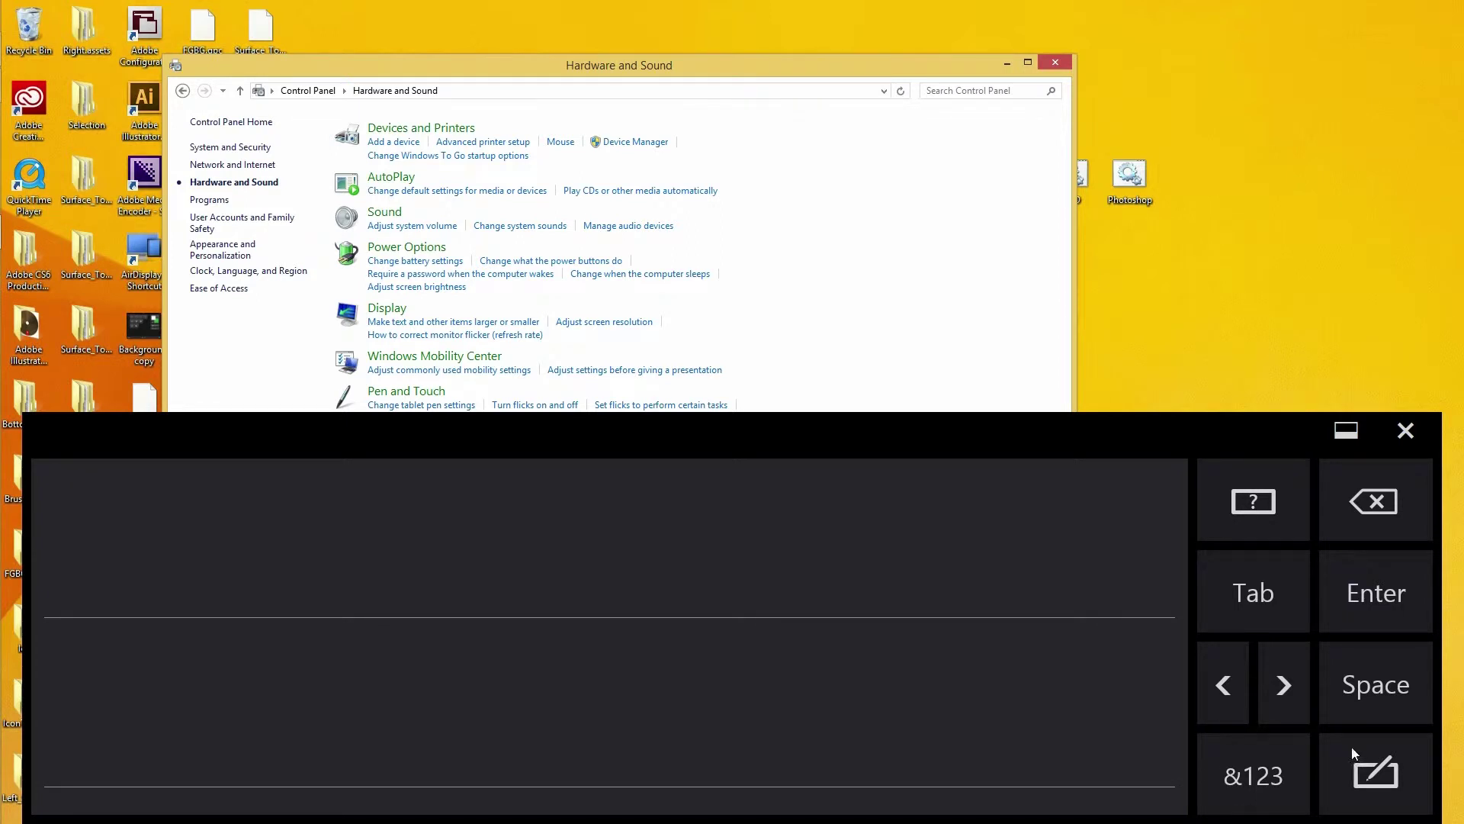
{"action": "left_click", "coordinate": [1377, 777]}
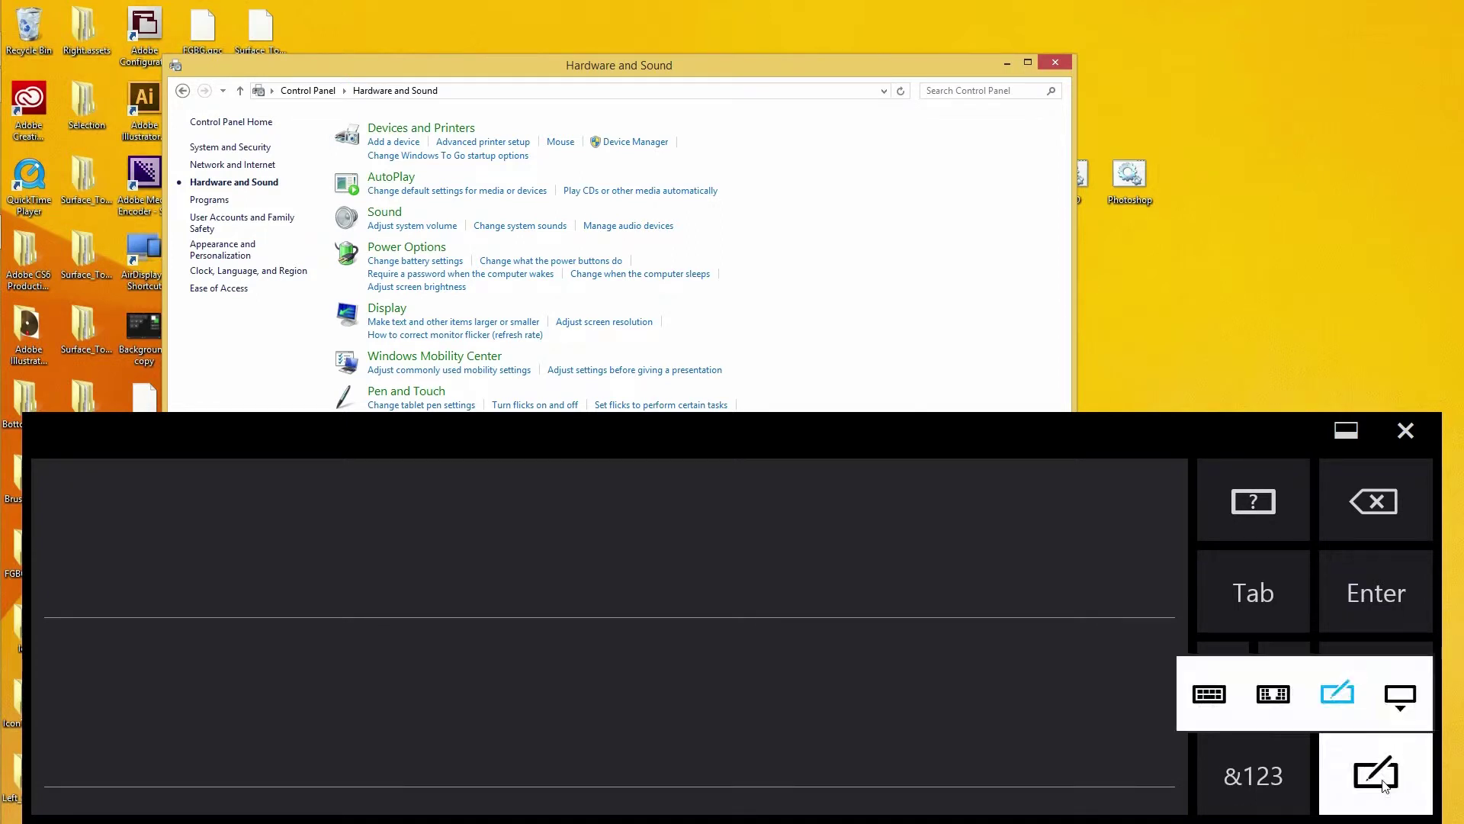
{"action": "left_click", "coordinate": [1193, 703]}
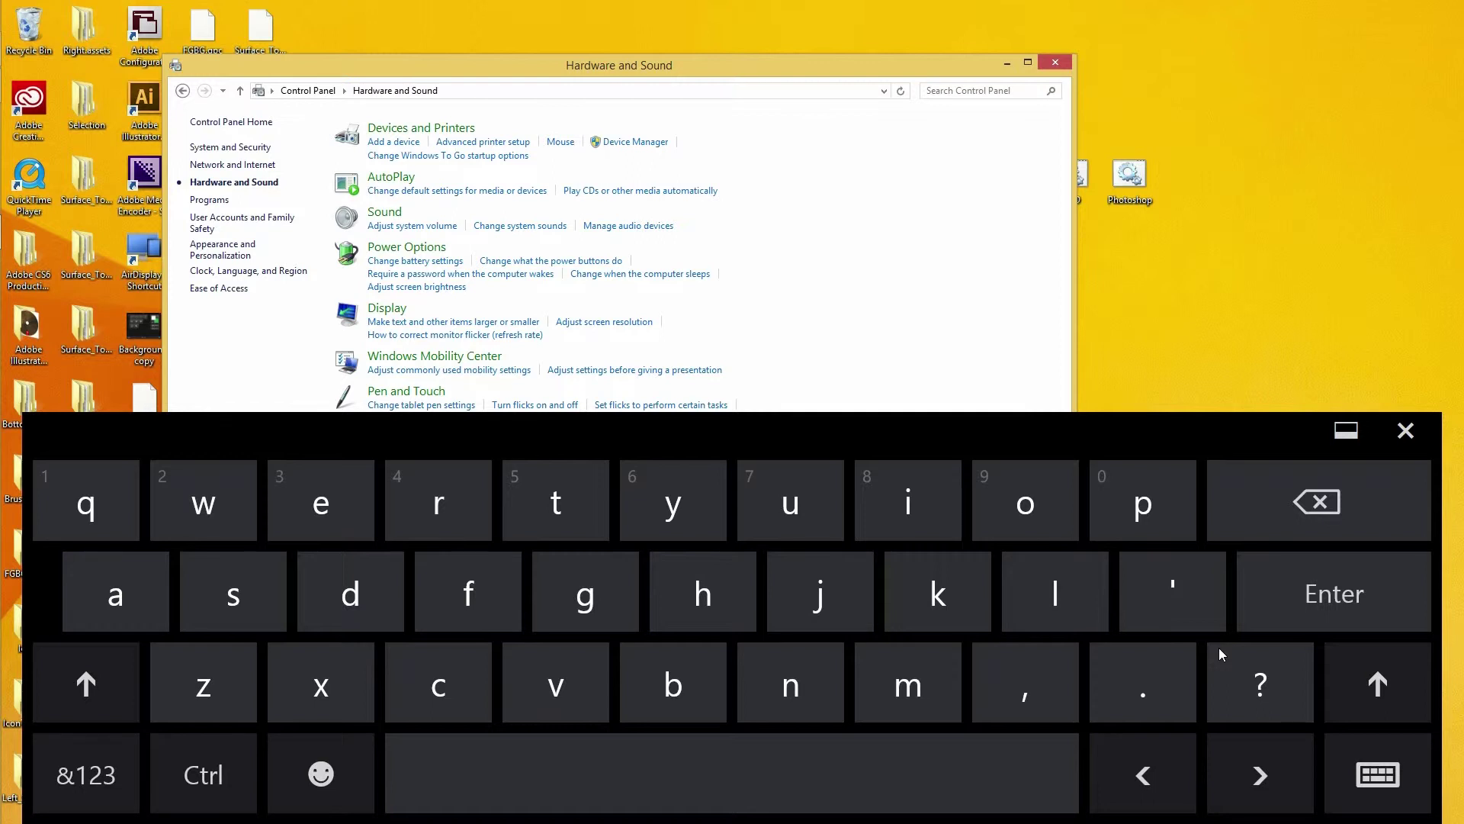
{"action": "left_click", "coordinate": [1405, 430]}
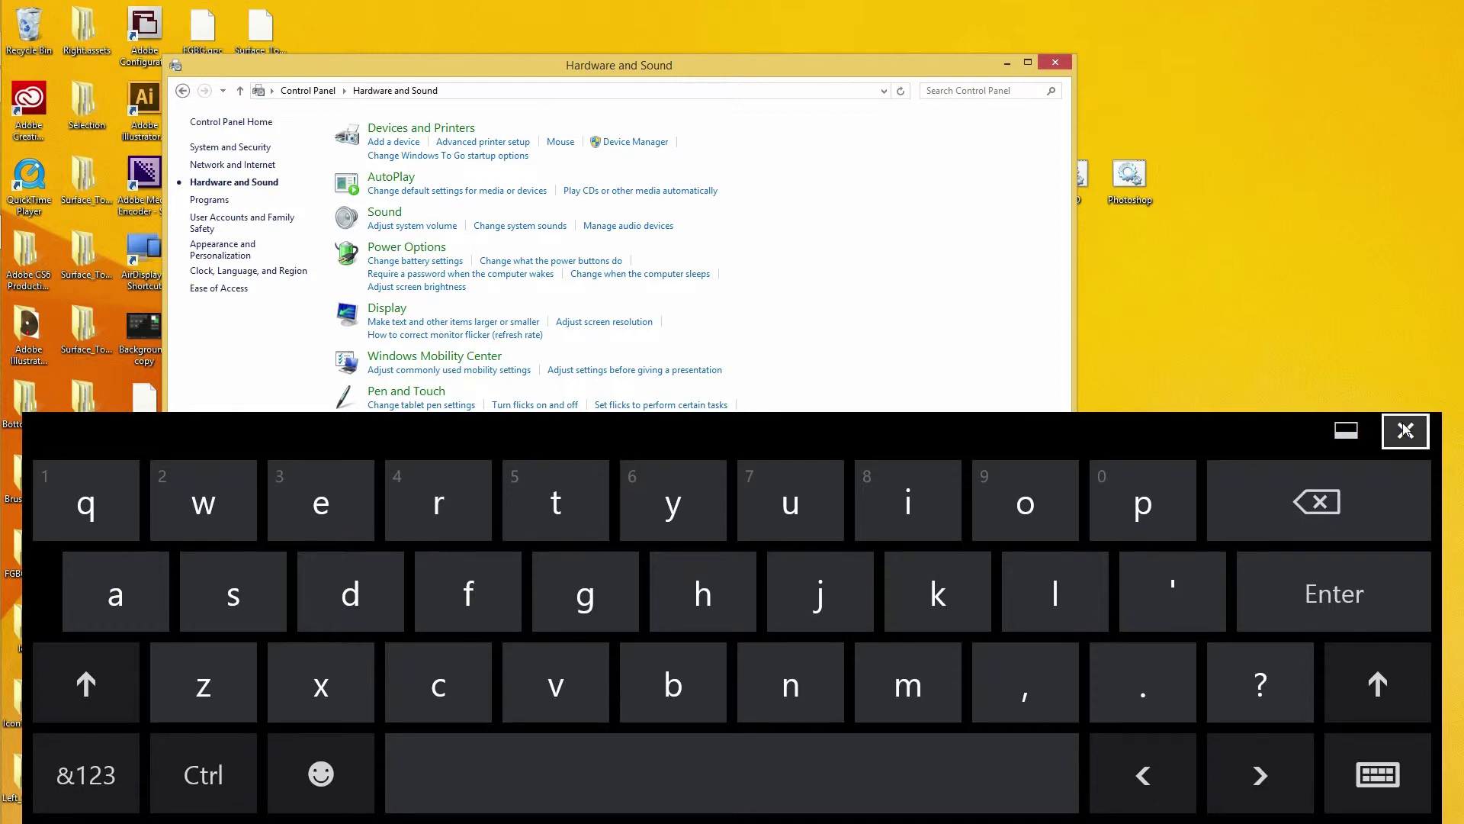
Turn on the standard keyboard layout touch option under PC and devices > Typing, then reopen the touch keyboard.
{"action": "key", "text": "super+c"}
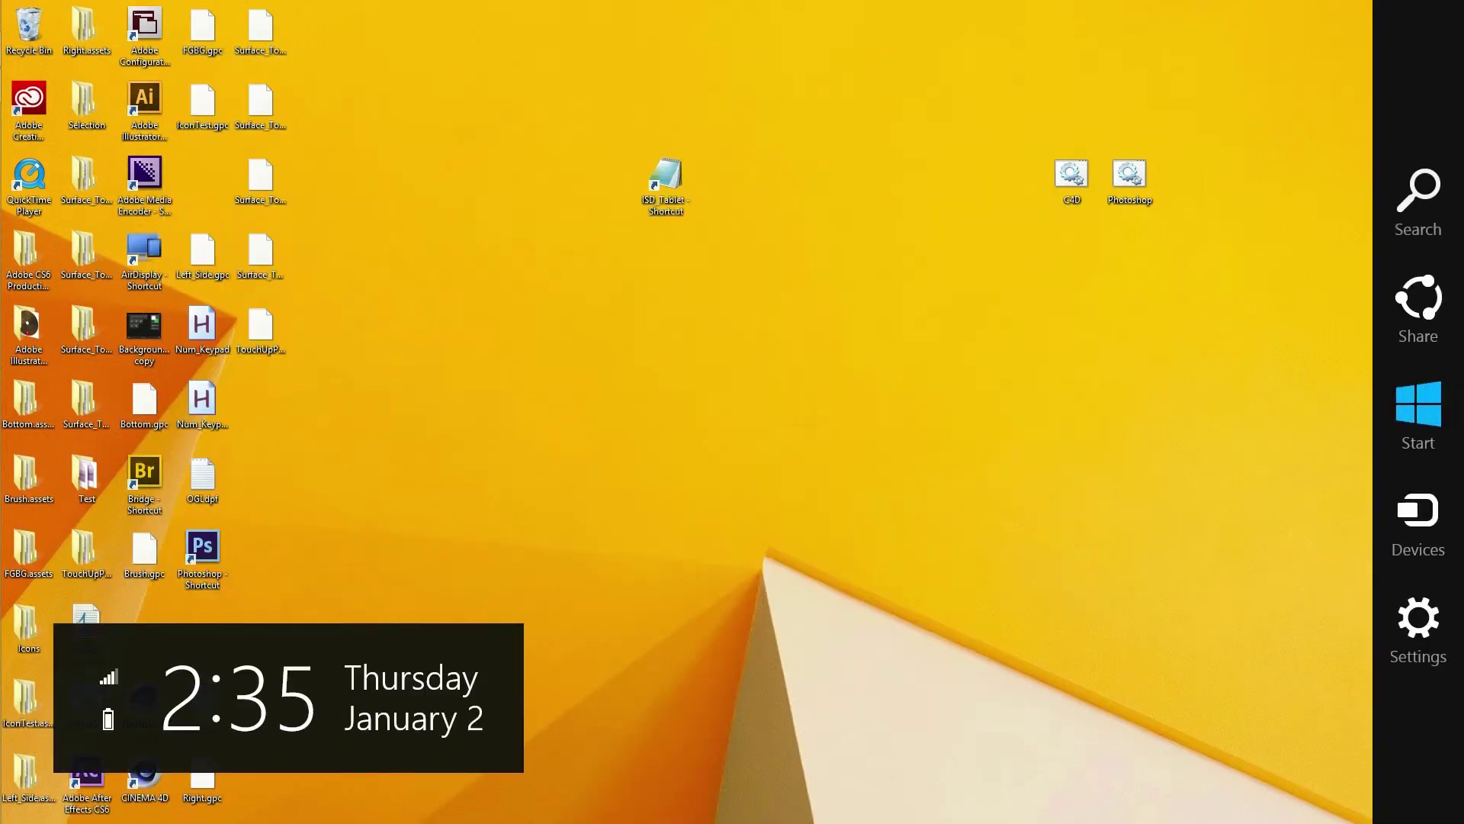
{"action": "left_click", "coordinate": [1425, 621]}
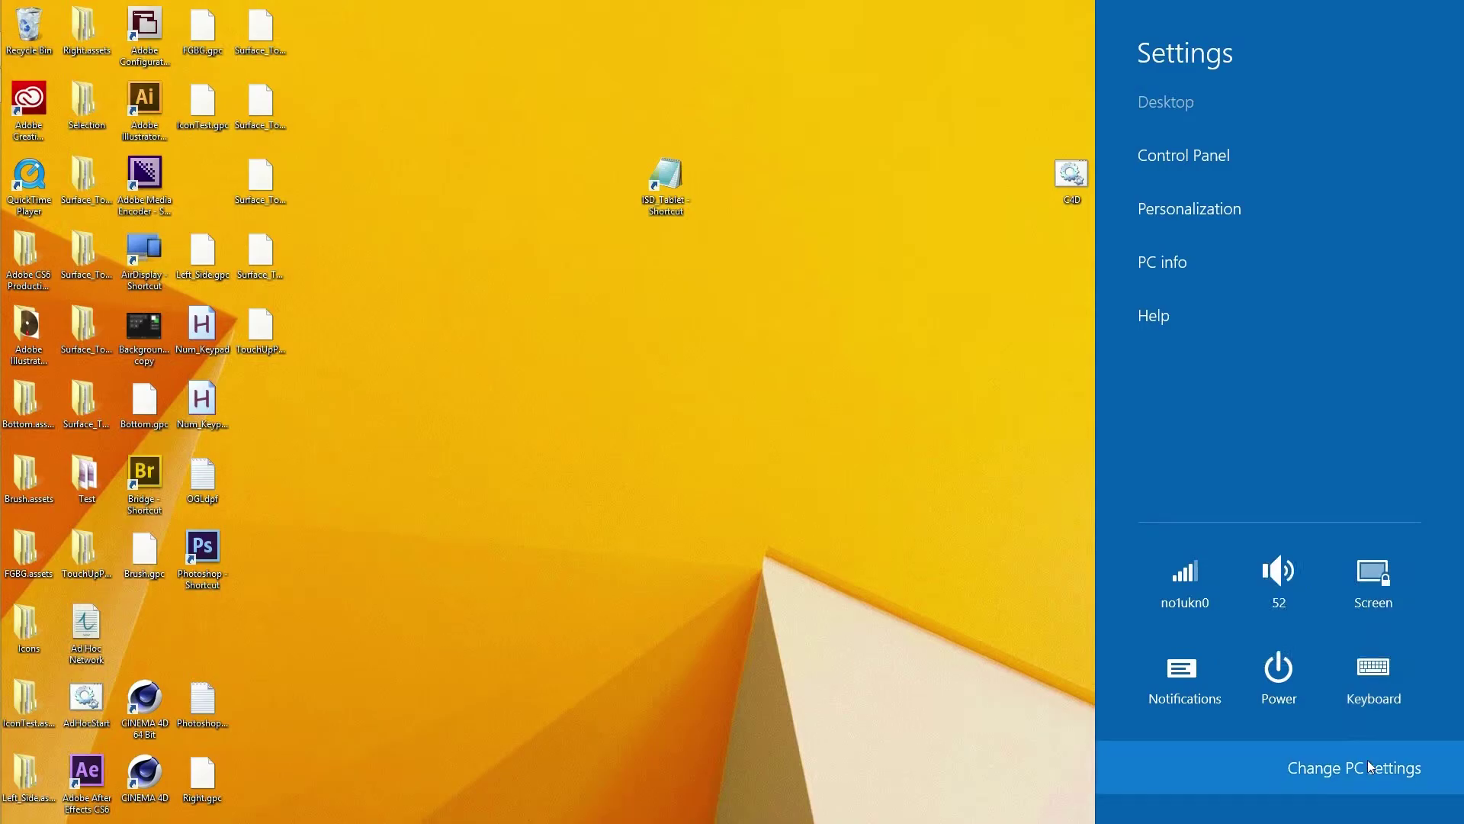
{"action": "left_click", "coordinate": [1367, 764]}
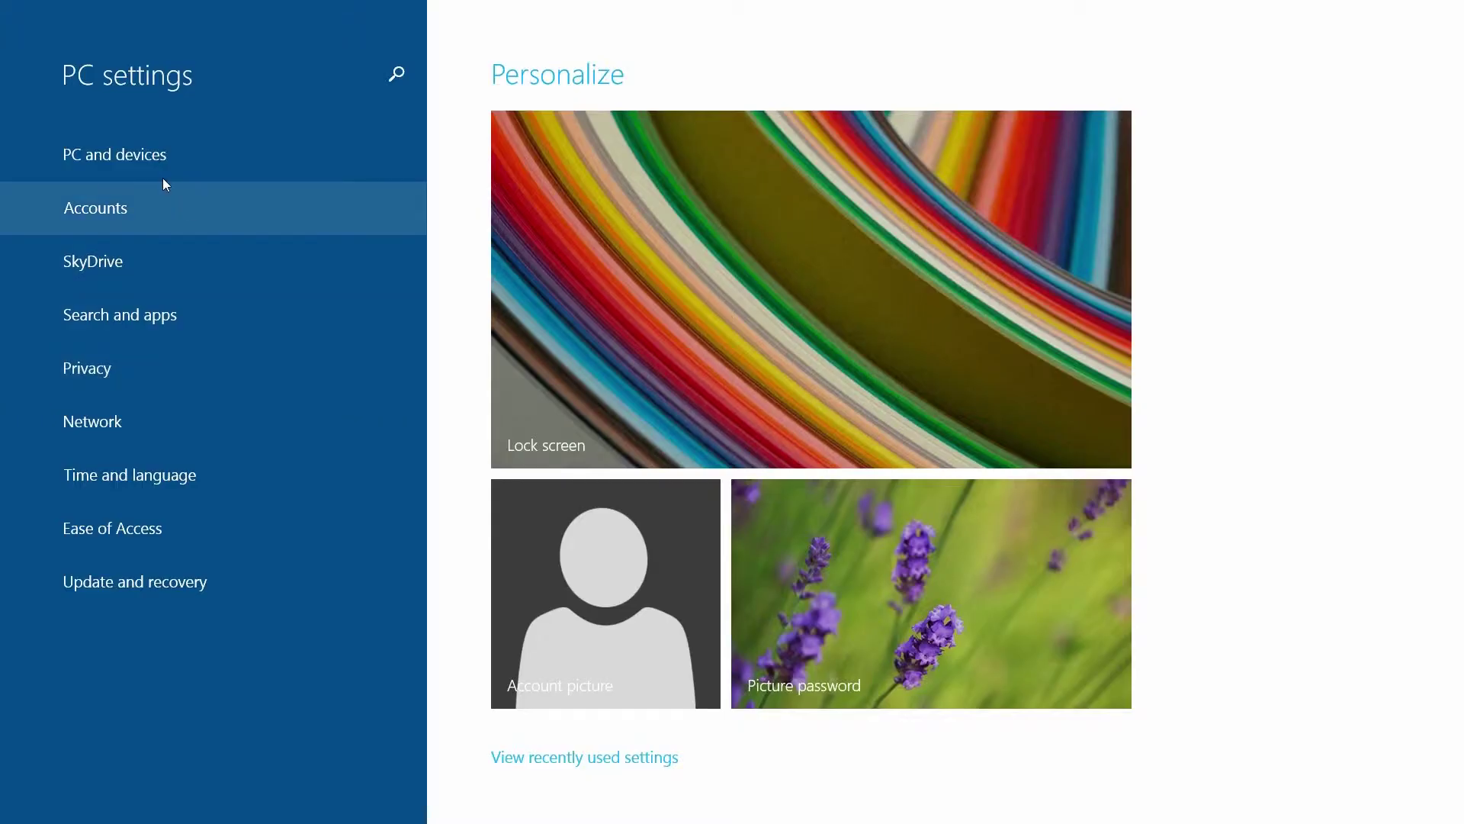
{"action": "left_click", "coordinate": [125, 160]}
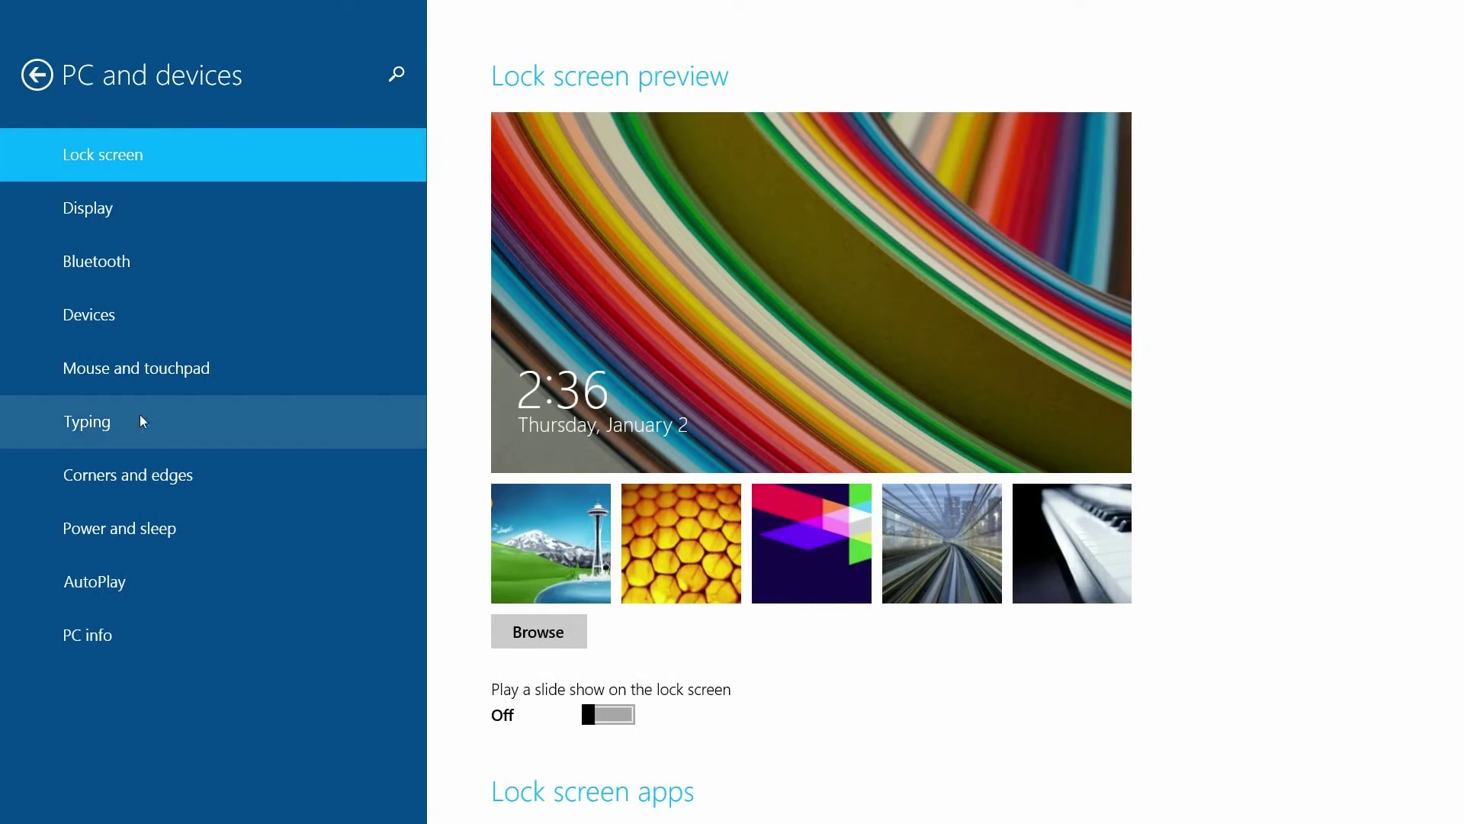
{"action": "left_click", "coordinate": [106, 418]}
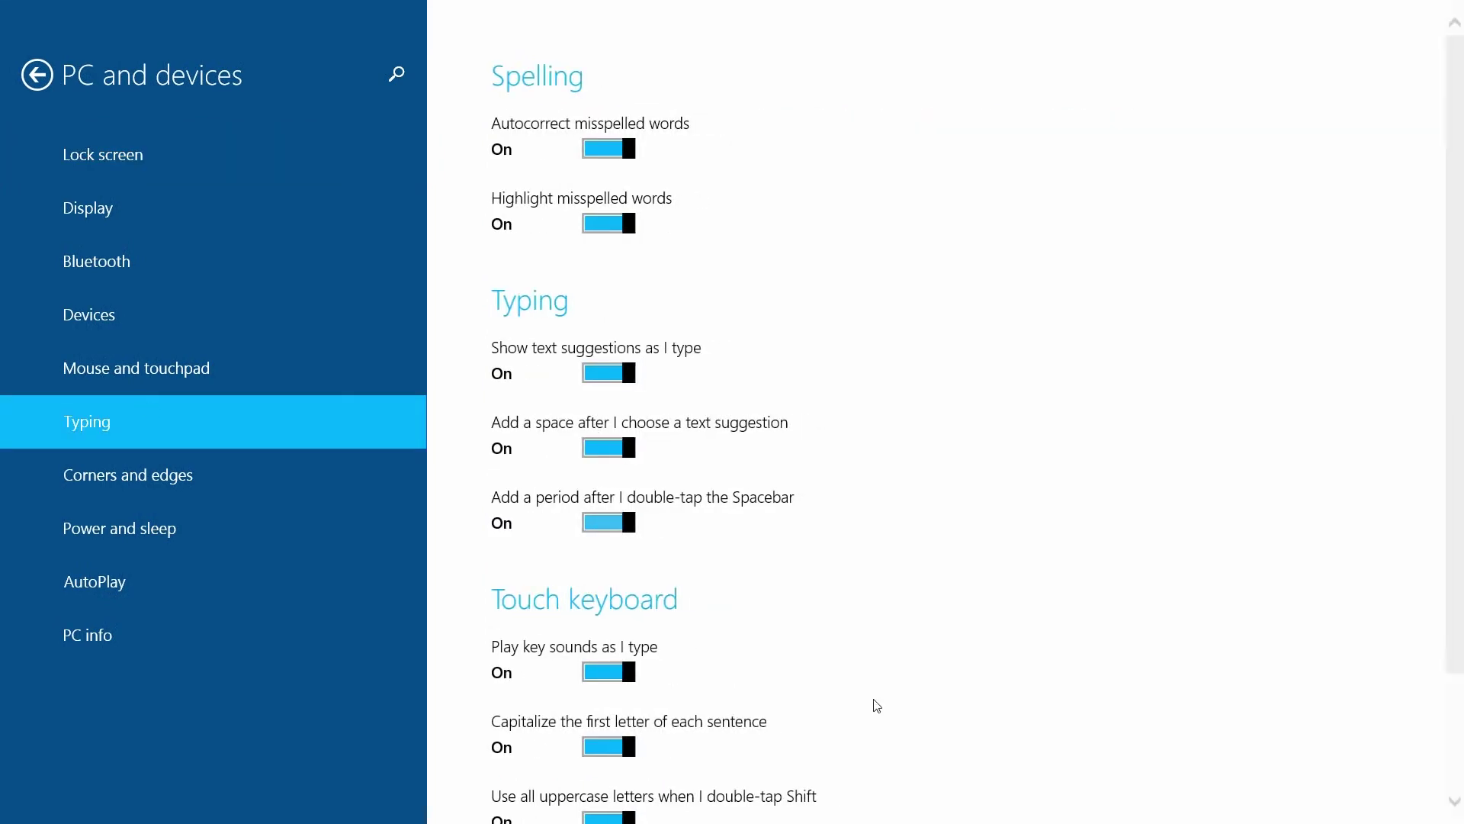
{"action": "scroll", "coordinate": [1178, 615], "scroll_direction": "down", "scroll_amount": 2}
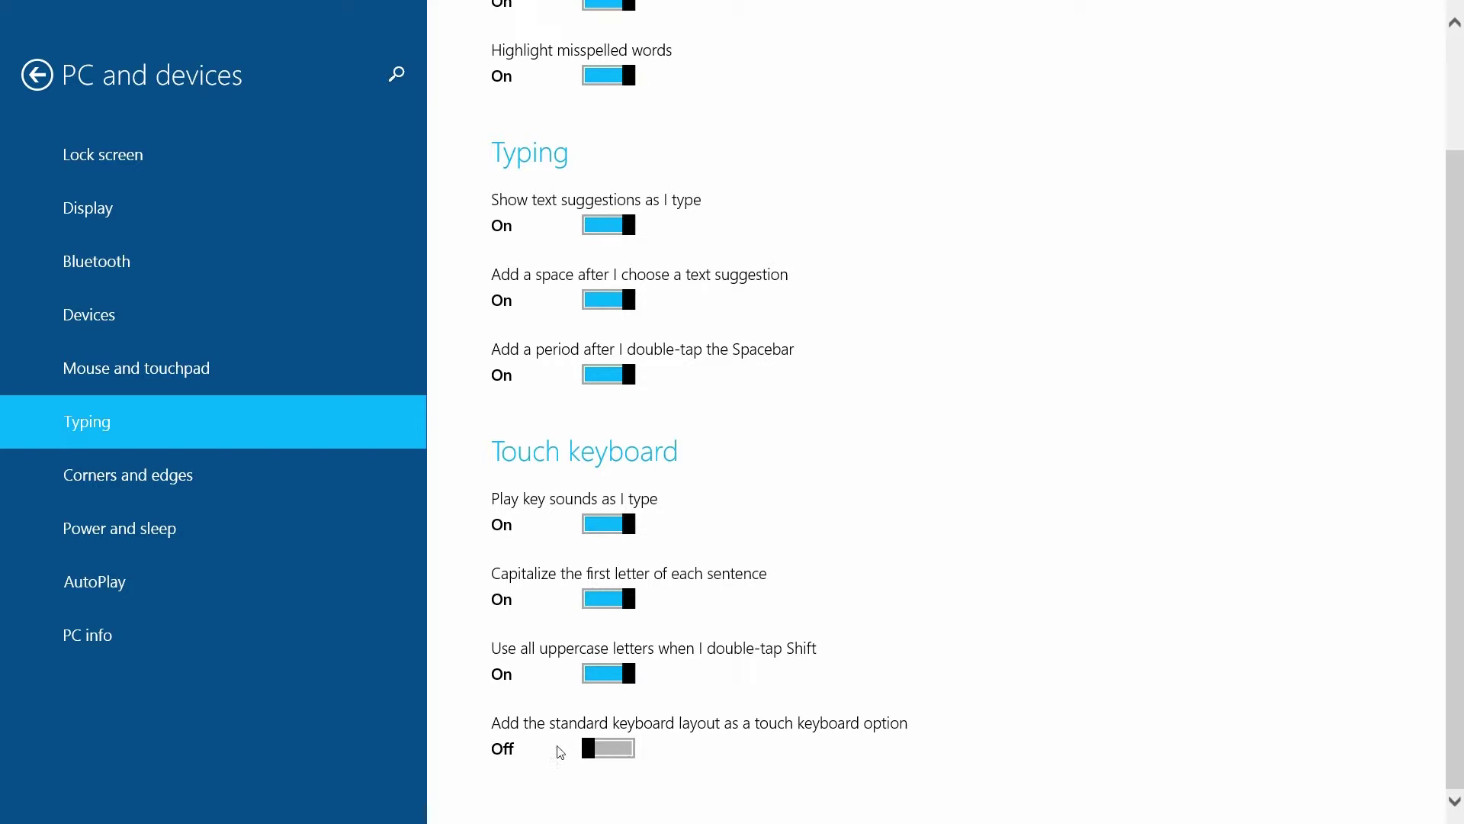
{"action": "left_click", "coordinate": [592, 751]}
{"action": "key", "text": "super+d"}
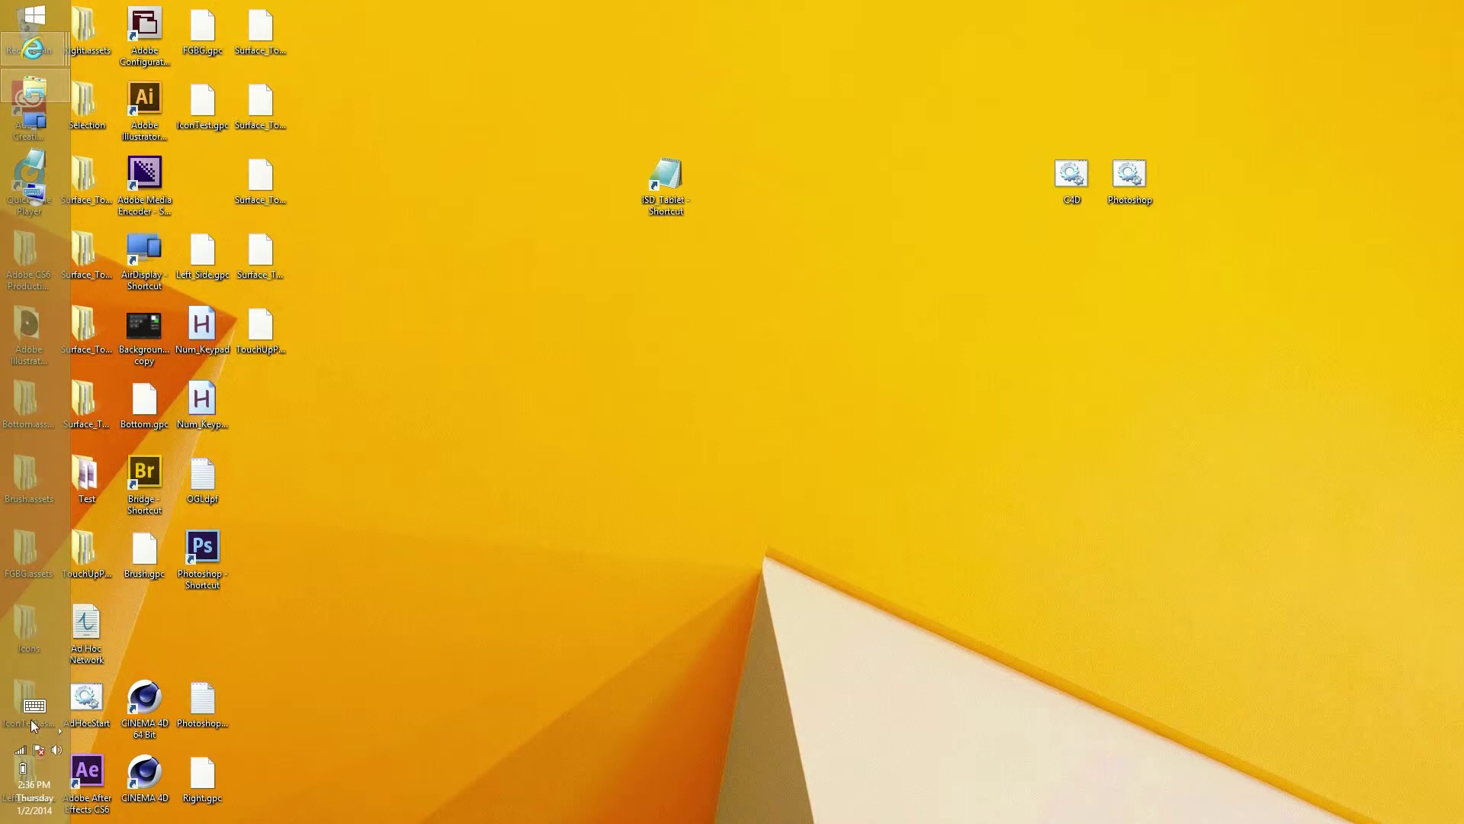
{"action": "left_click", "coordinate": [34, 708]}
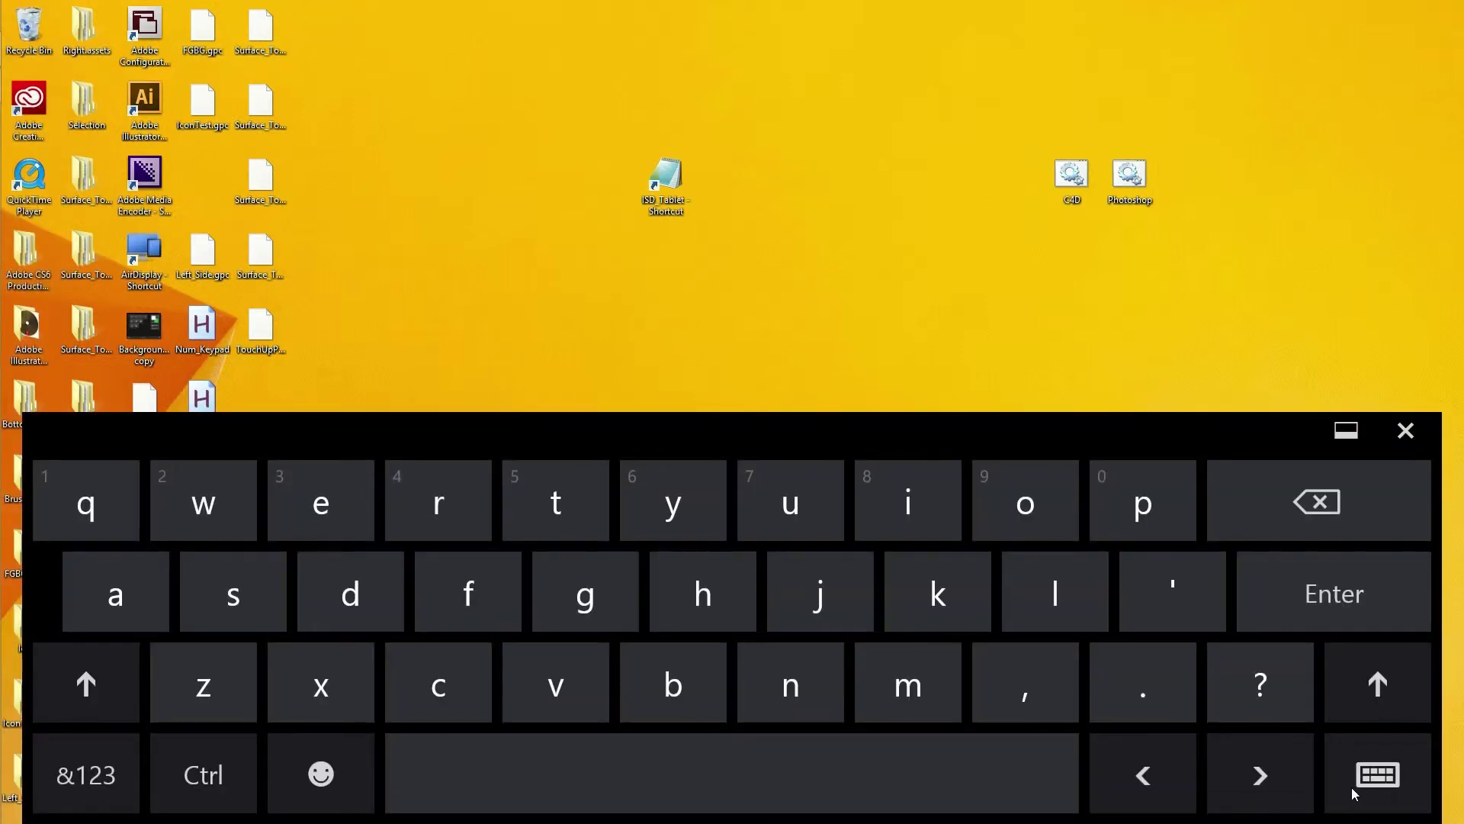
Switch the touch keyboard to the new full standard layout, docked across the screen.
{"action": "left_click", "coordinate": [1360, 778]}
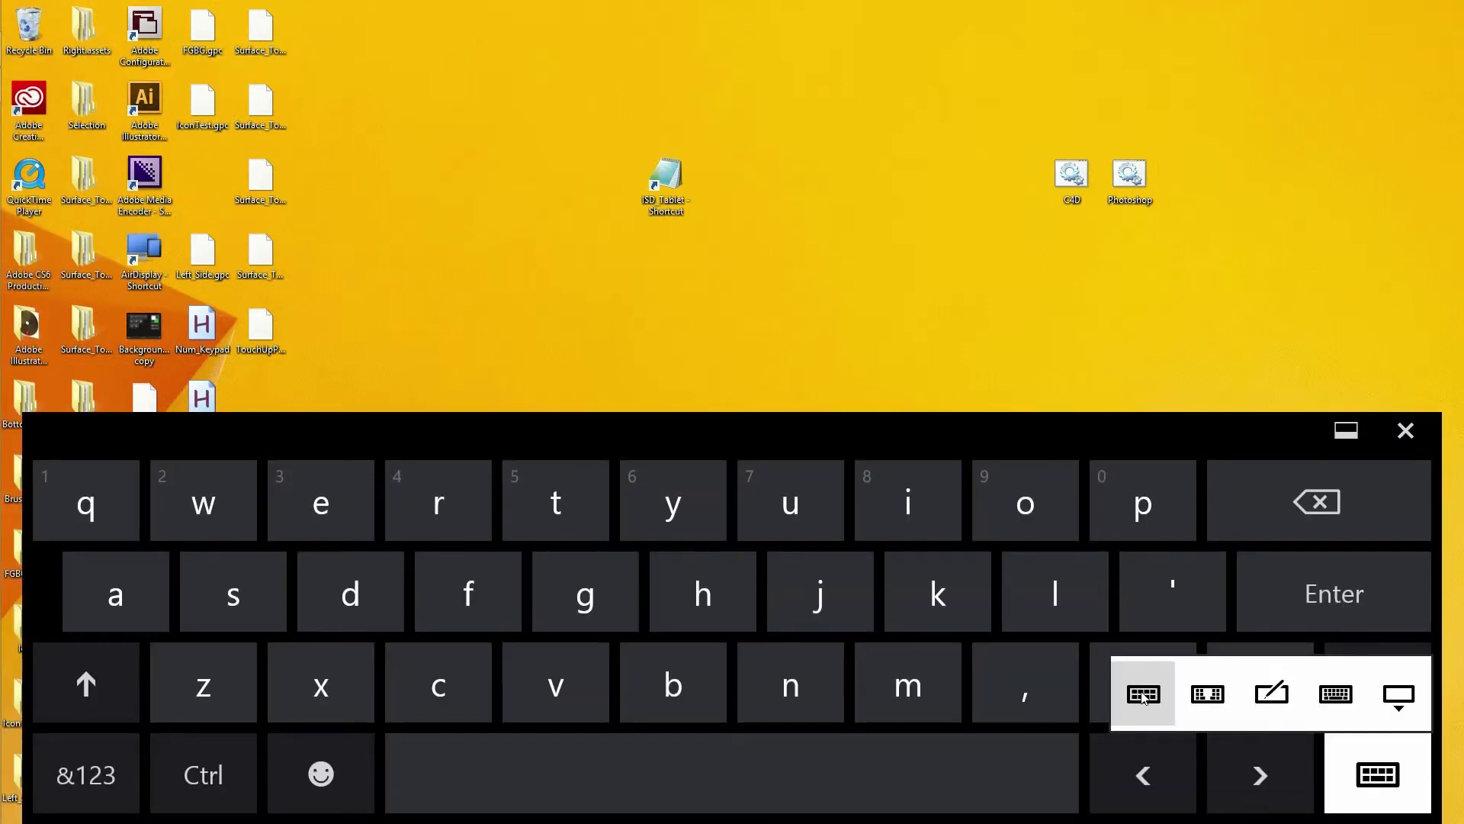
{"action": "left_click", "coordinate": [1344, 703]}
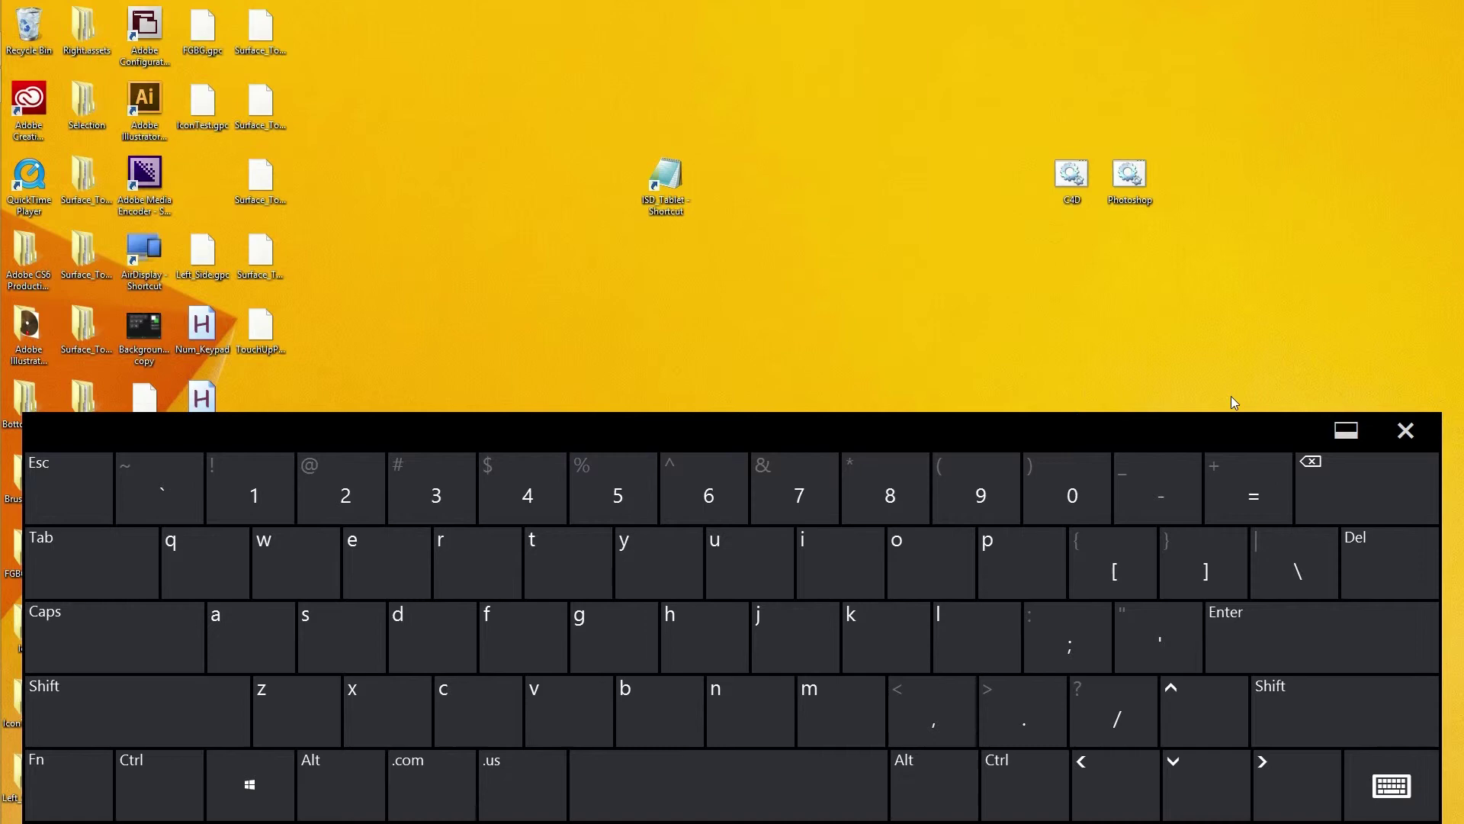
{"action": "left_click", "coordinate": [1357, 445]}
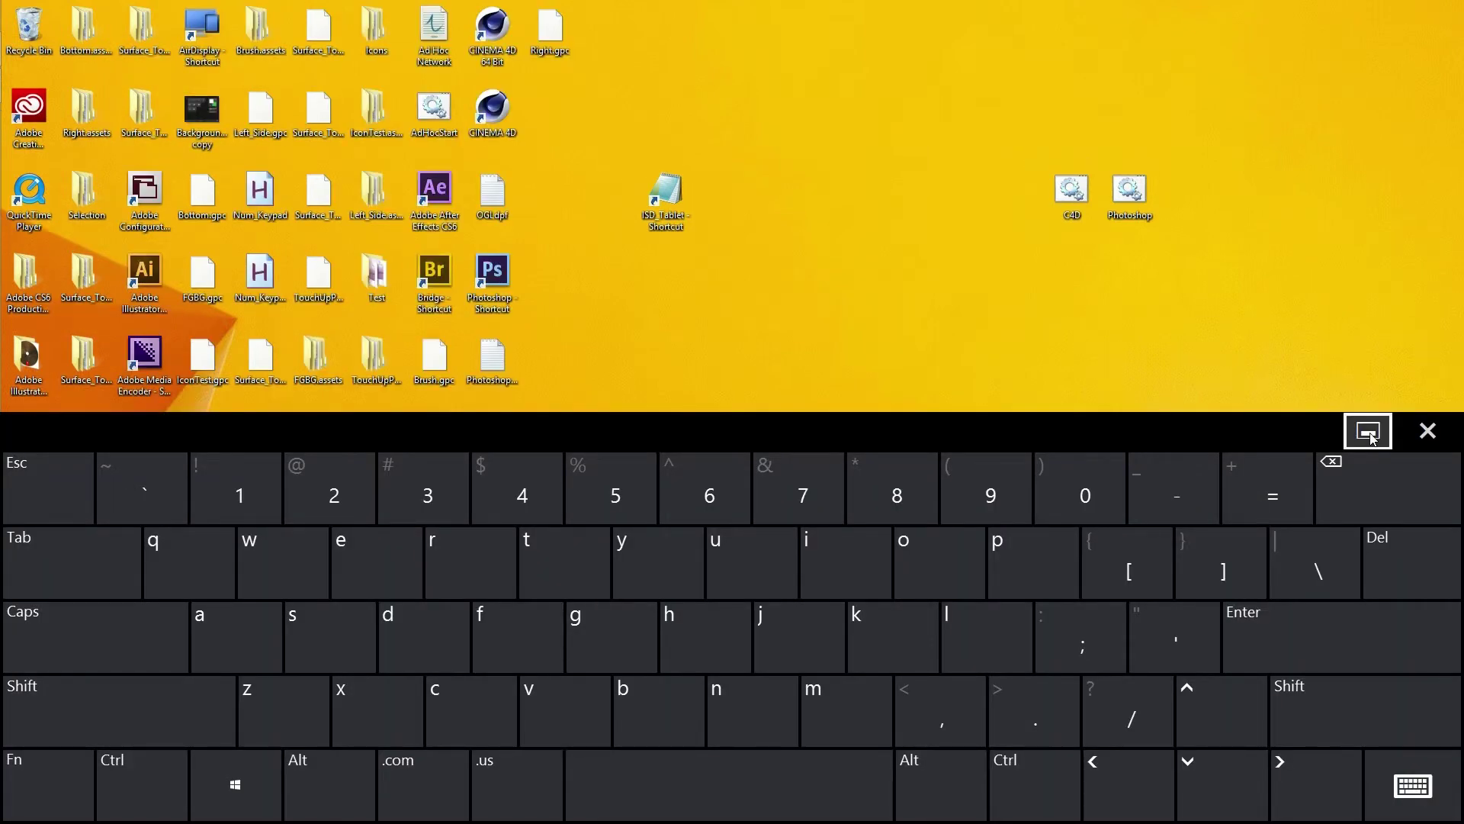
Undock the keyboard into a floating window, move it up the screen, then close it.
{"action": "left_click", "coordinate": [1370, 433]}
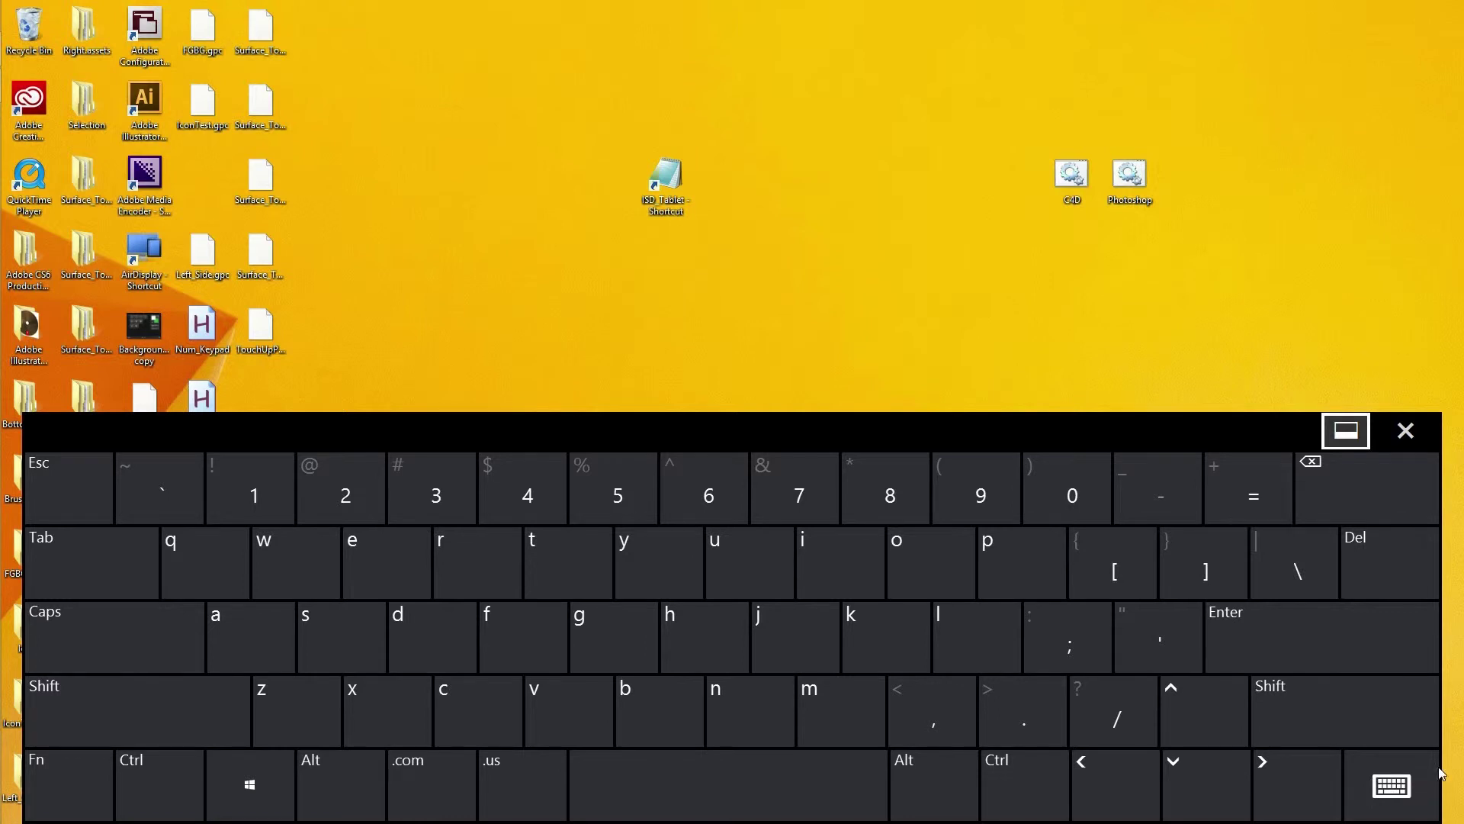
{"action": "left_click_drag", "start_coordinate": [1219, 441], "coordinate": [1185, 209]}
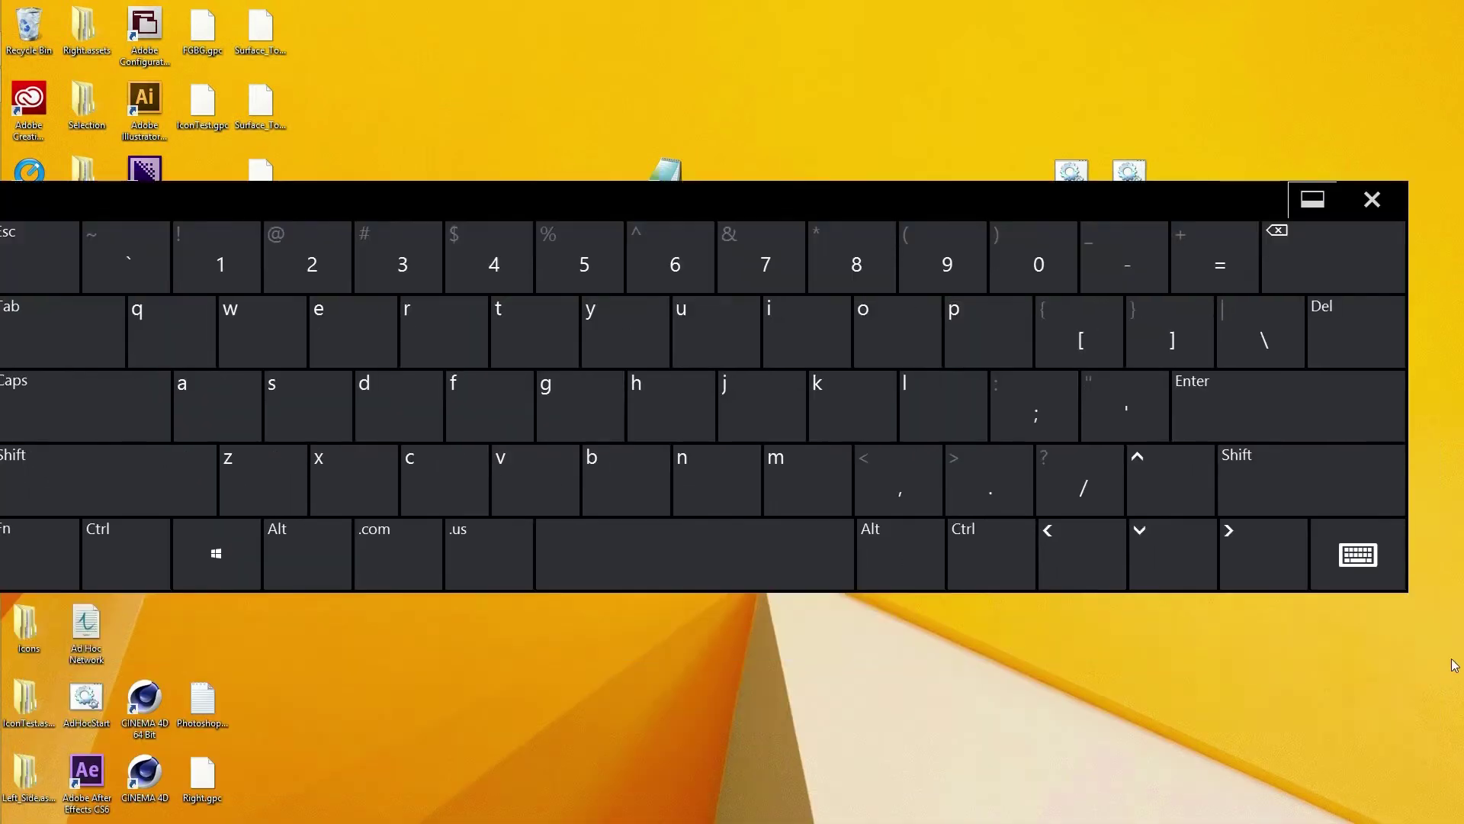
{"action": "left_click", "coordinate": [1358, 555]}
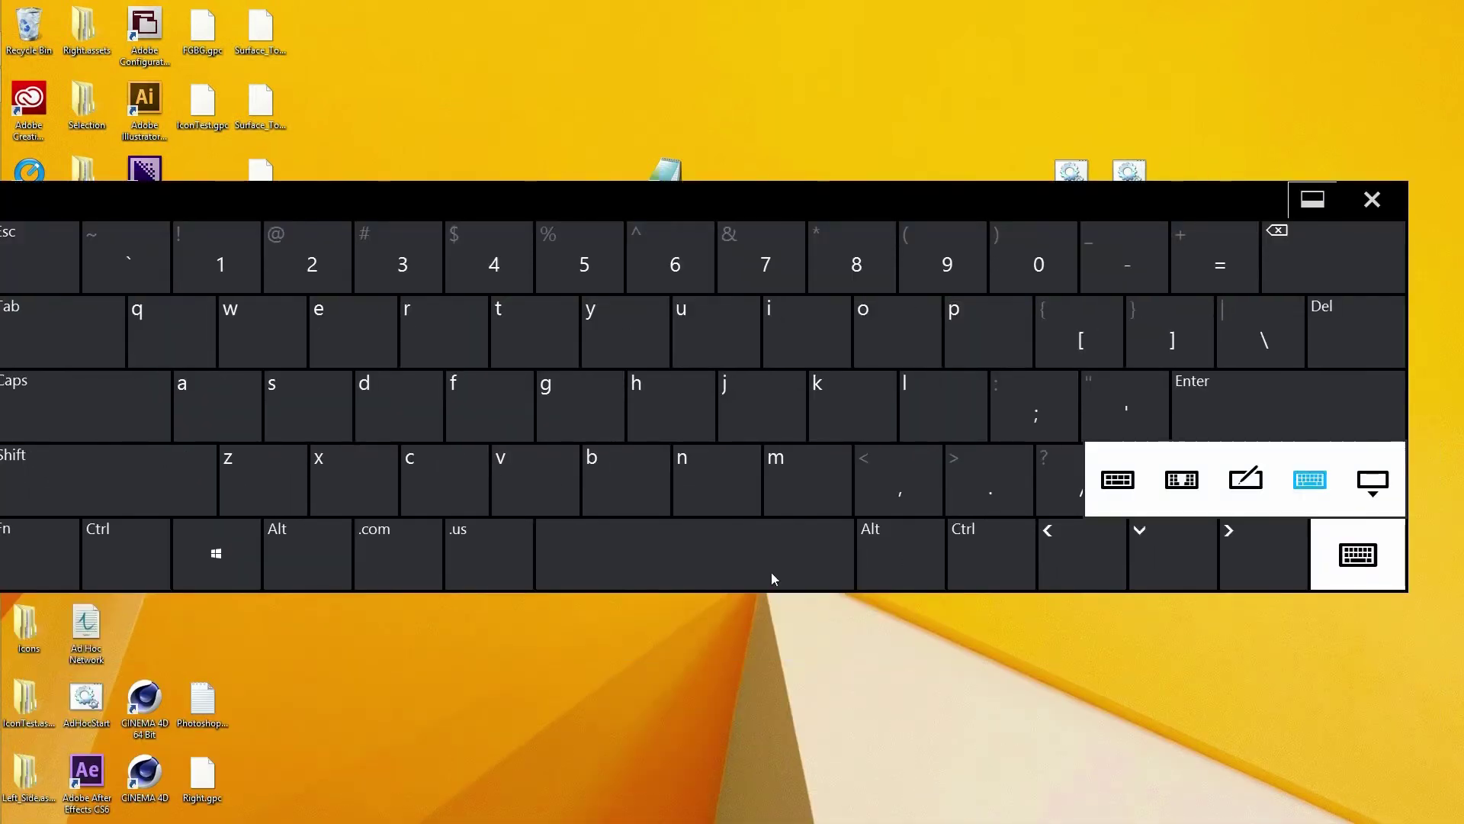
{"action": "left_click", "coordinate": [441, 205]}
{"action": "left_click_drag", "start_coordinate": [442, 204], "coordinate": [497, 198]}
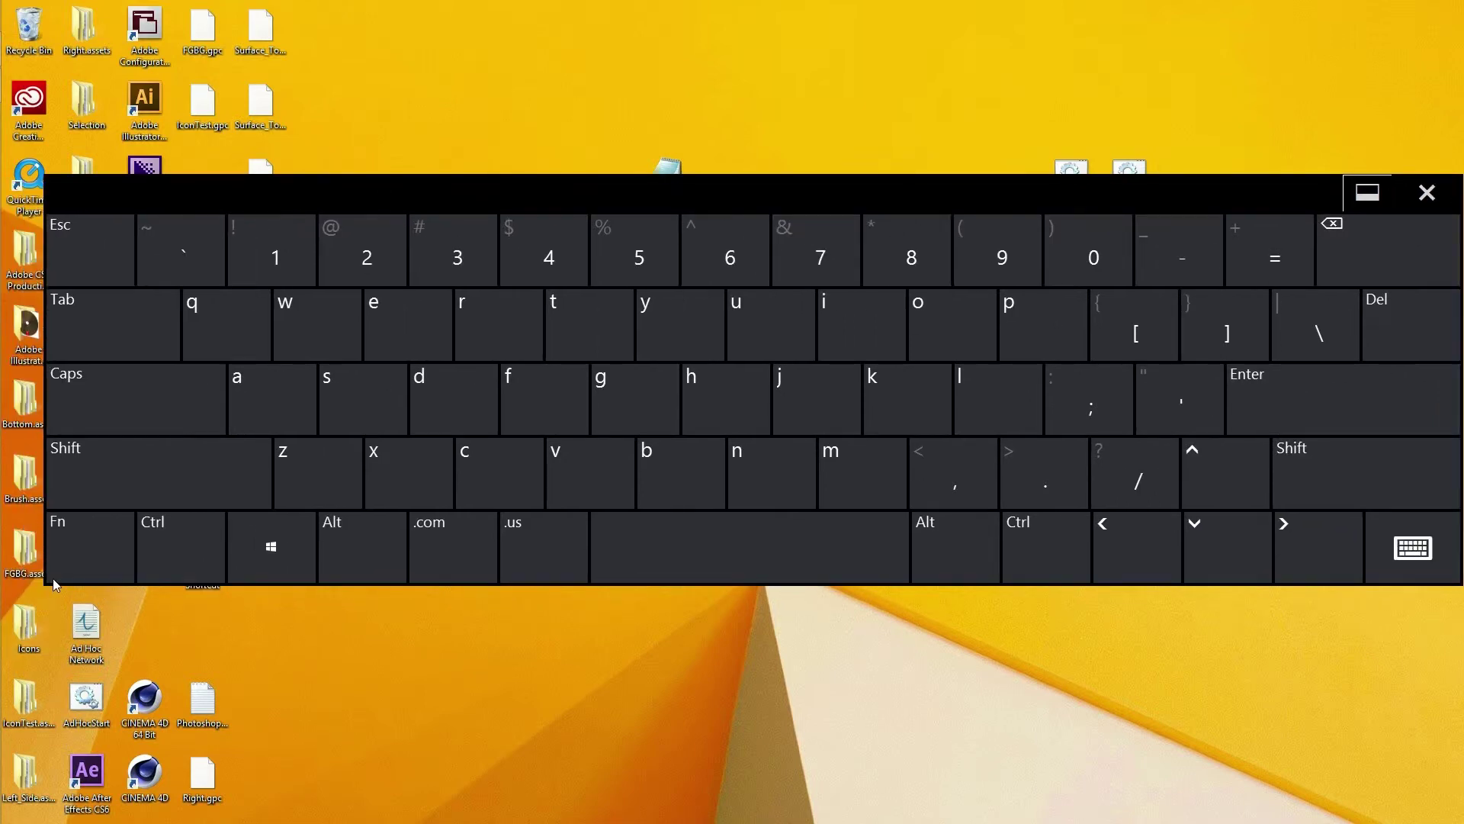
{"action": "left_click", "coordinate": [1366, 200]}
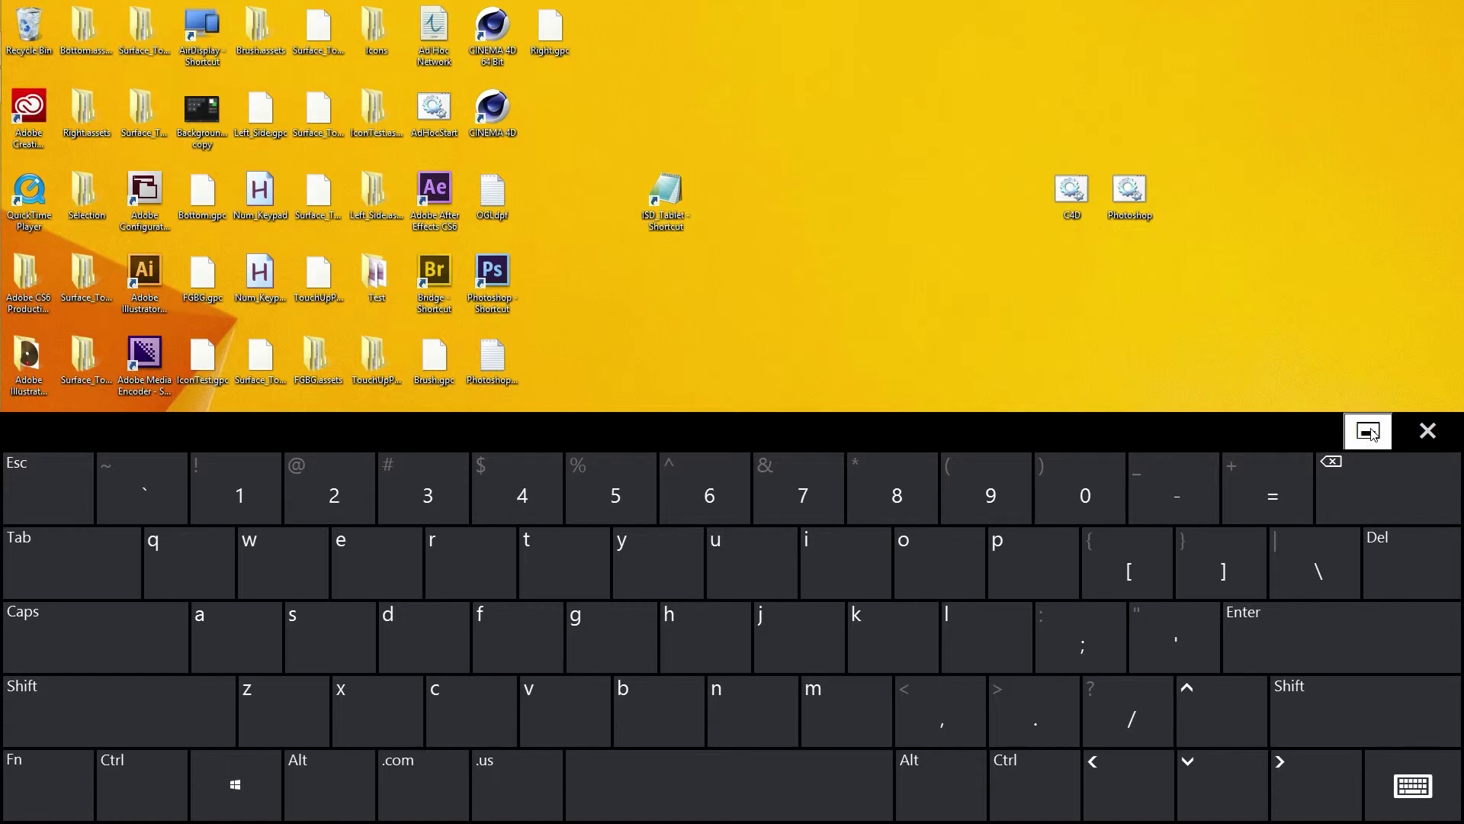
{"action": "left_click", "coordinate": [1369, 432]}
{"action": "left_click", "coordinate": [1407, 432]}
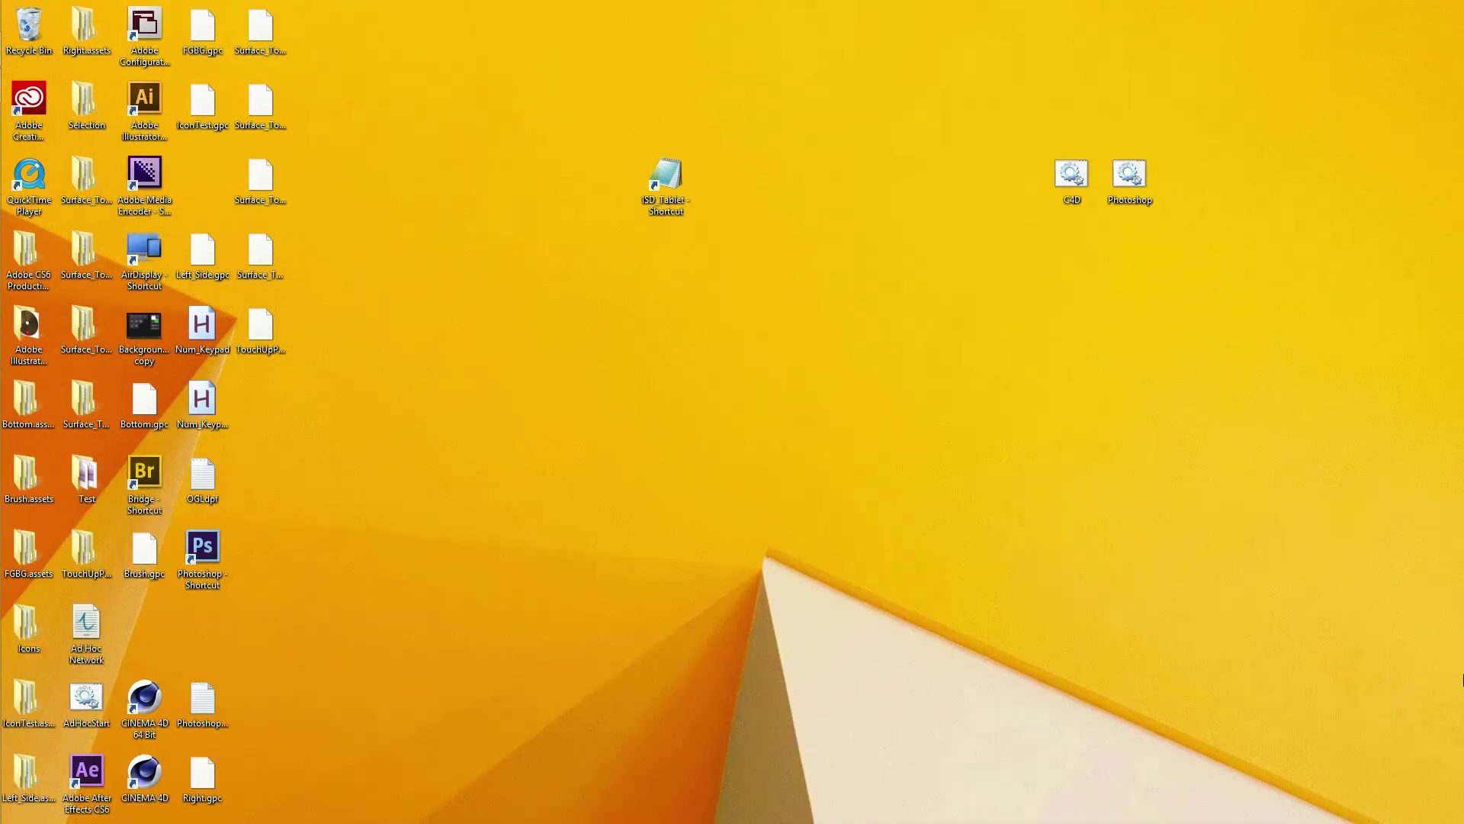
Go from the Settings charm to Control Panel > Ease of Access > Ease of Access Center.
{"action": "mouse_move", "coordinate": [1460, 819]}
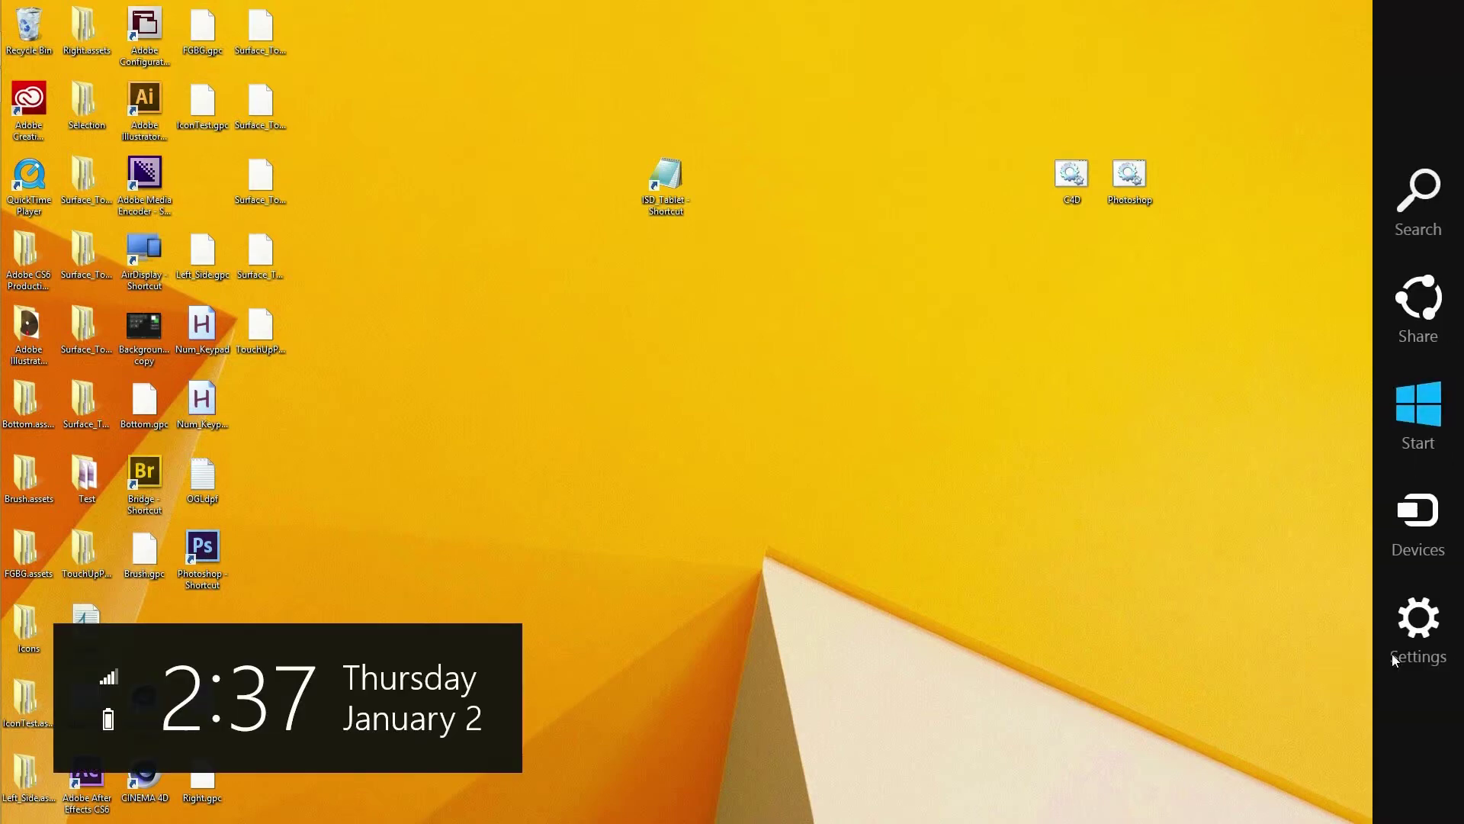
{"action": "left_click", "coordinate": [1410, 630]}
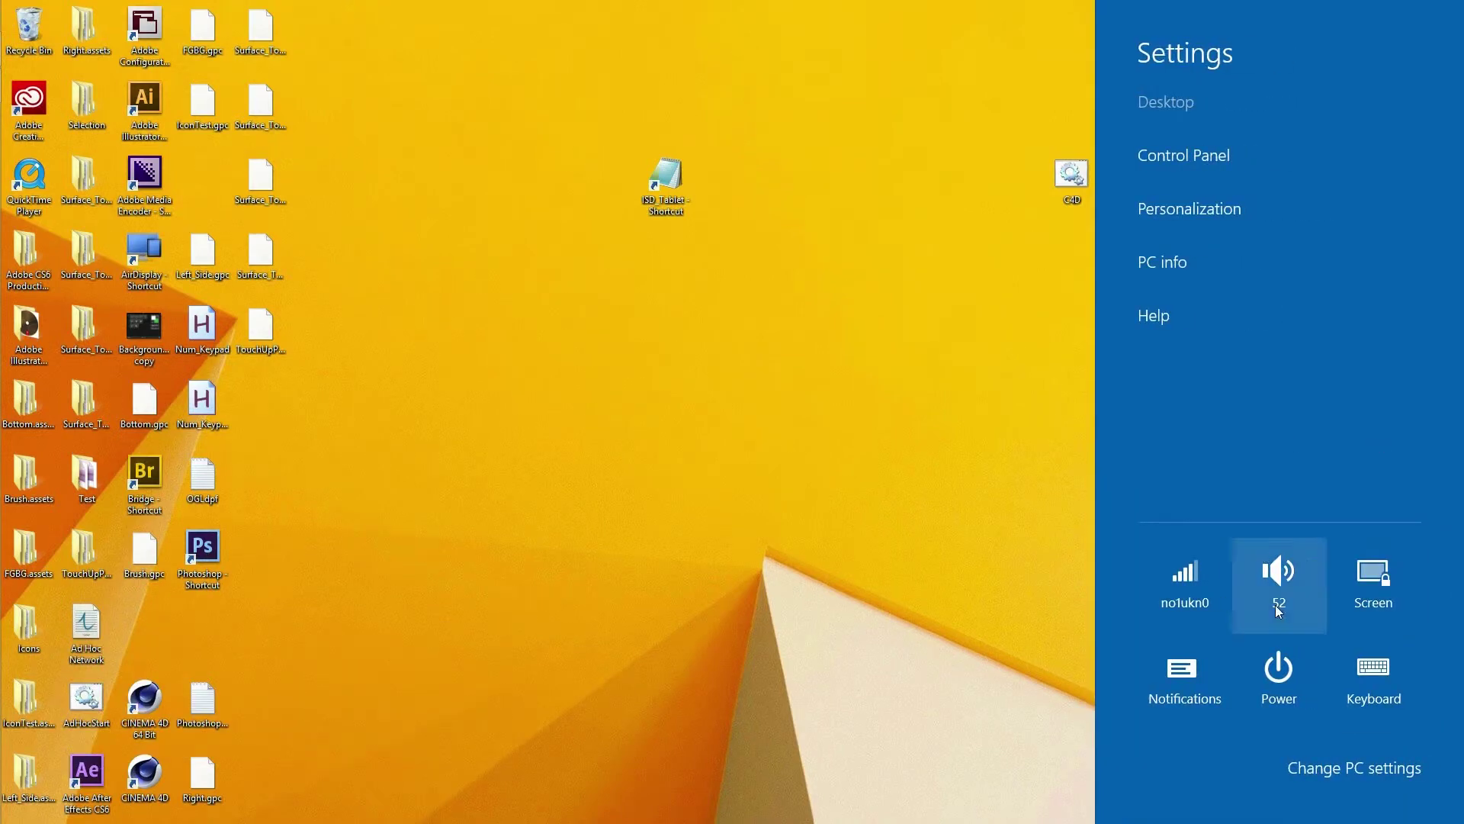
{"action": "left_click", "coordinate": [1180, 159]}
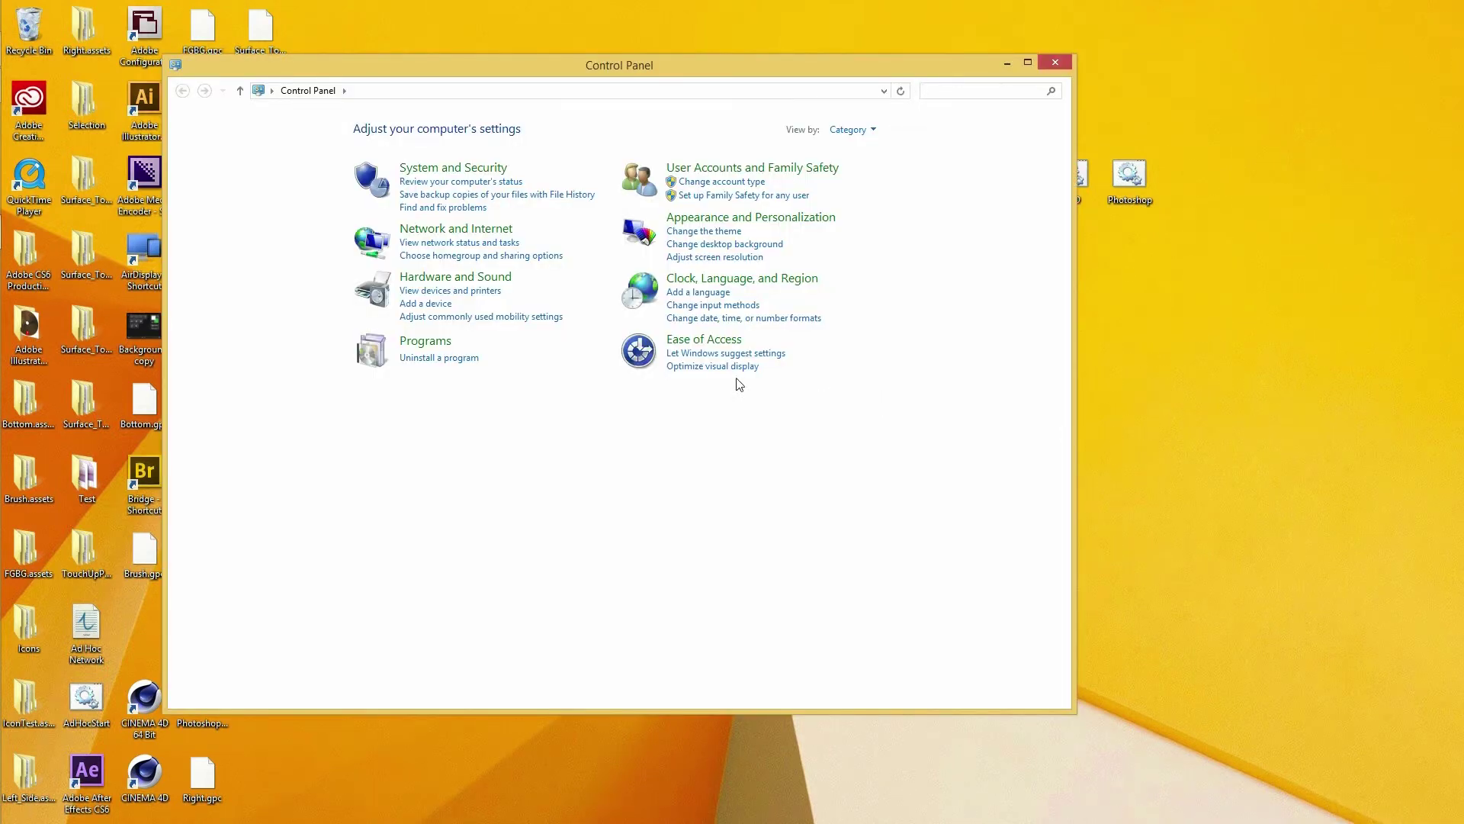
{"action": "left_click", "coordinate": [716, 348]}
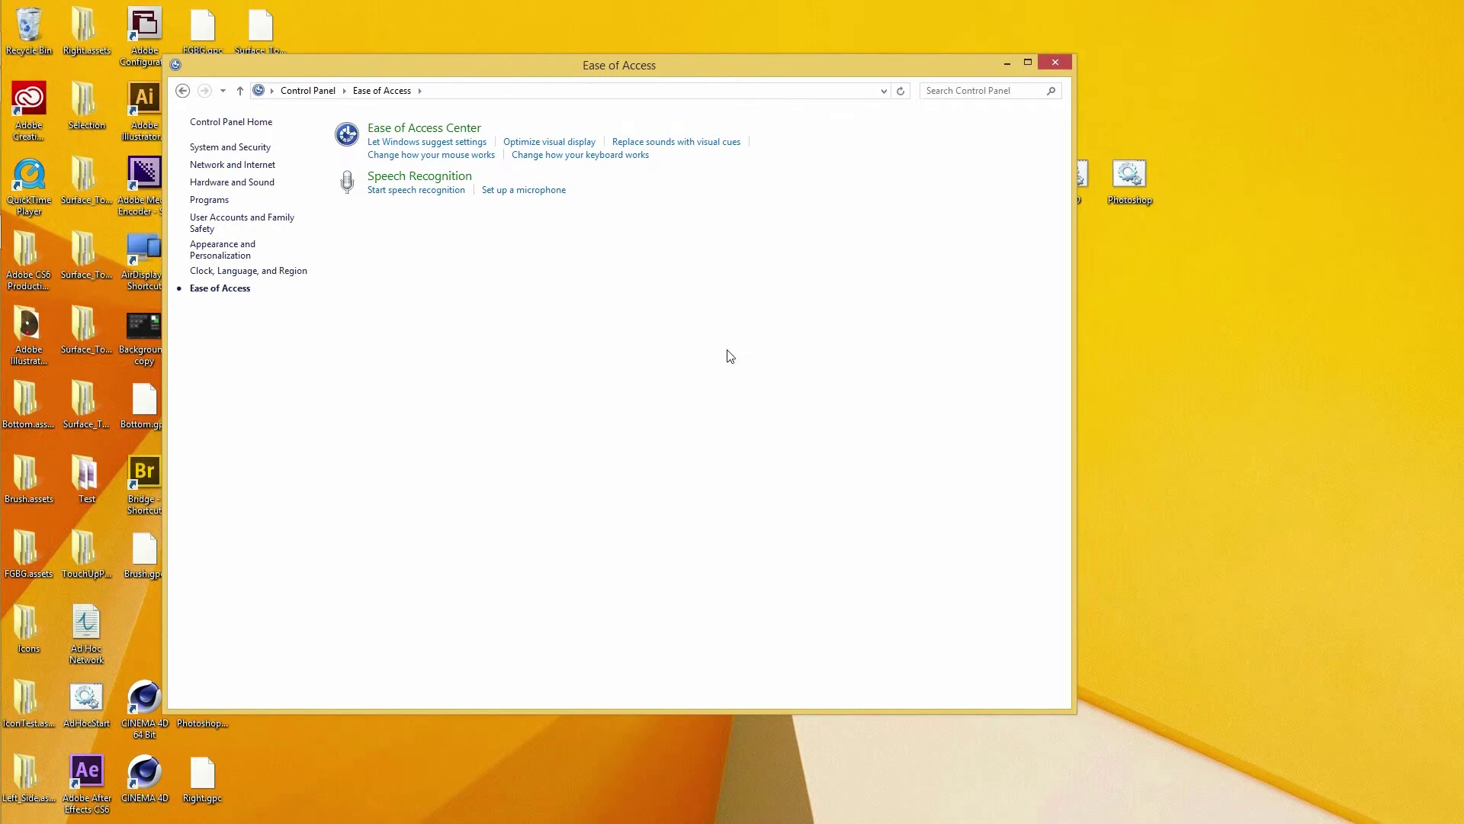
{"action": "left_click", "coordinate": [445, 128]}
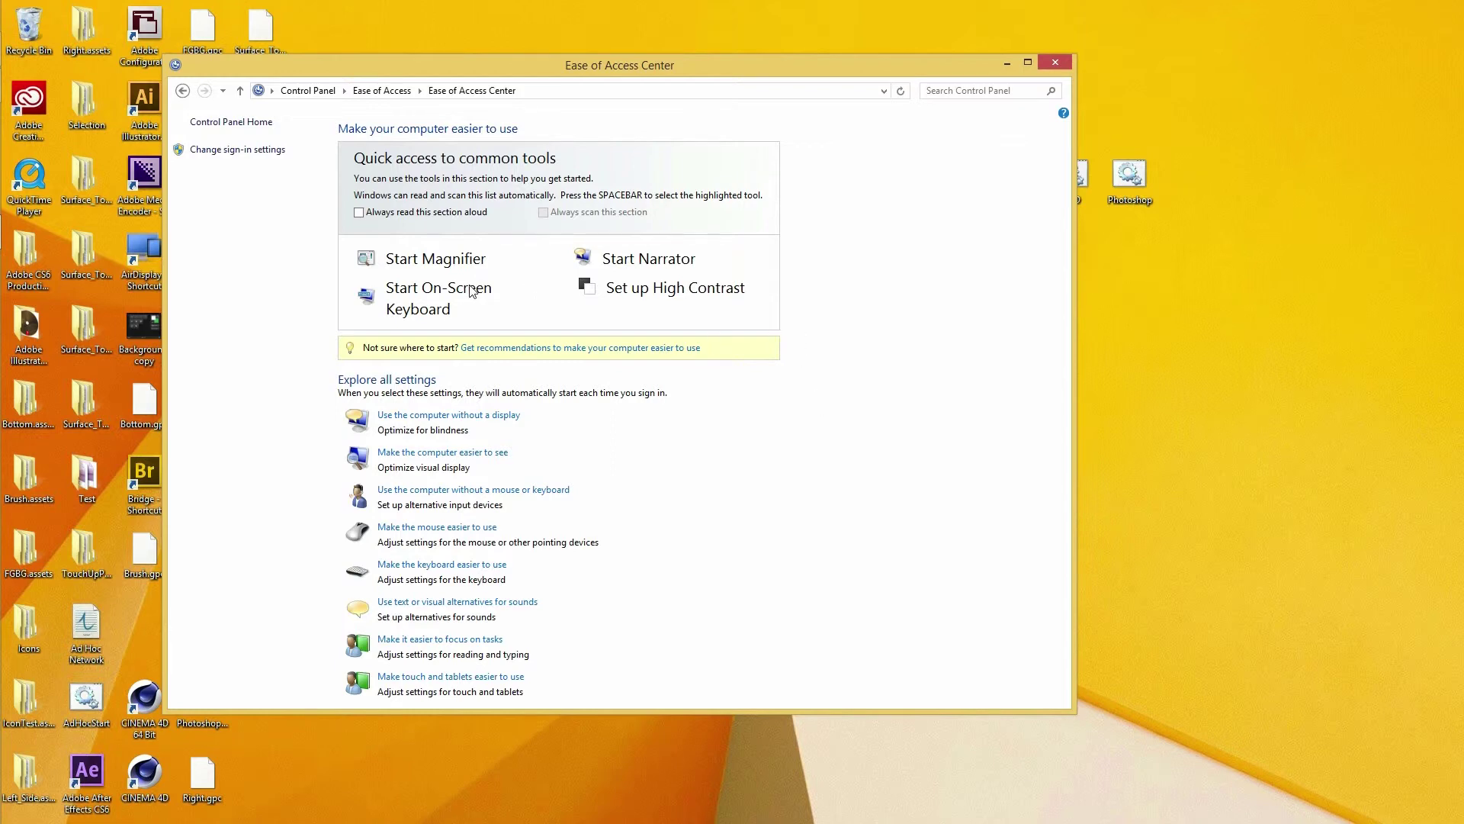
Start the On-Screen Keyboard, move it higher, enlarge it, and bring up its Options dialog.
{"action": "left_click", "coordinate": [432, 296]}
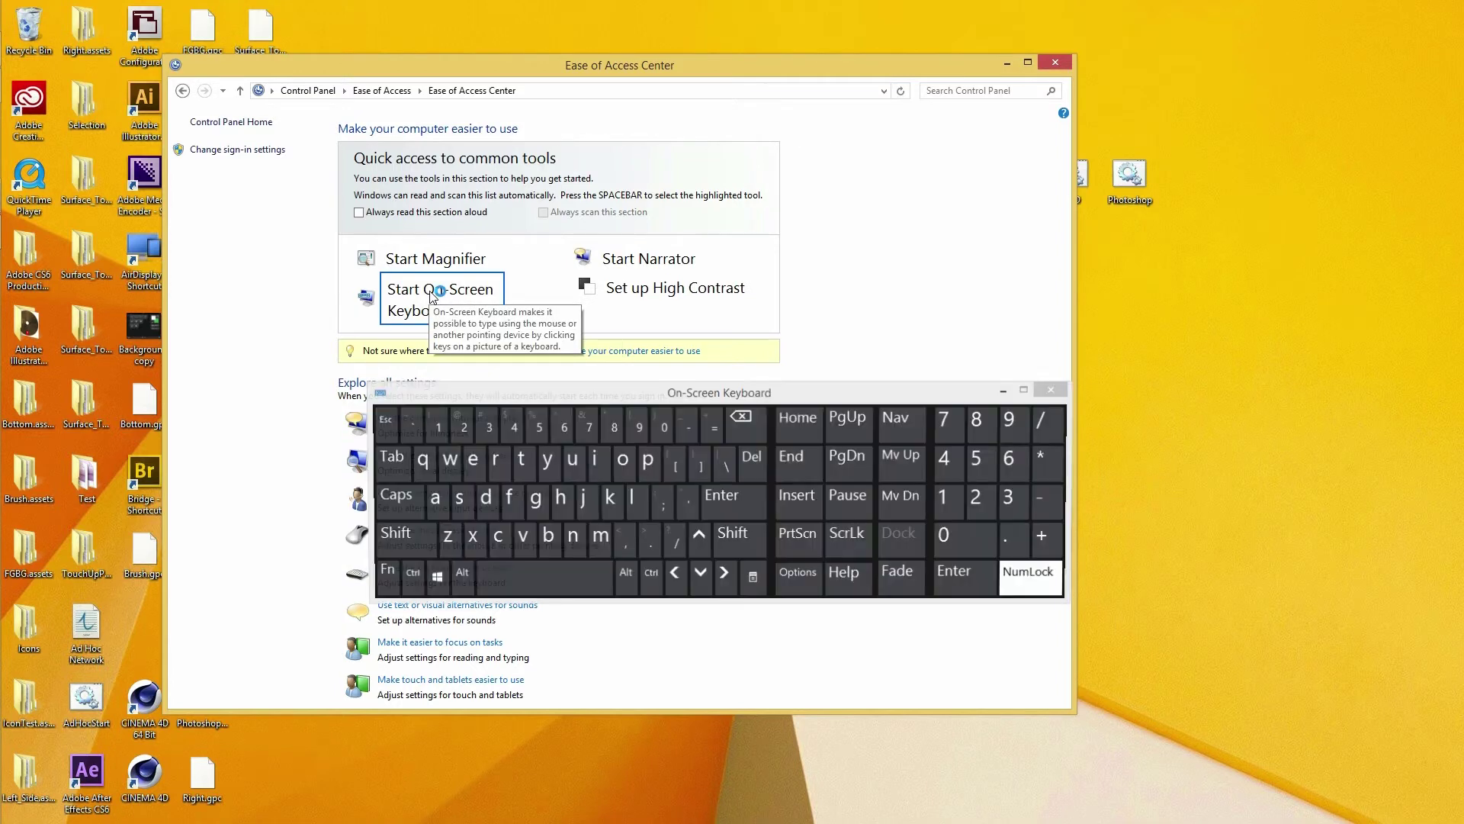
{"action": "left_click_drag", "start_coordinate": [762, 394], "coordinate": [608, 229]}
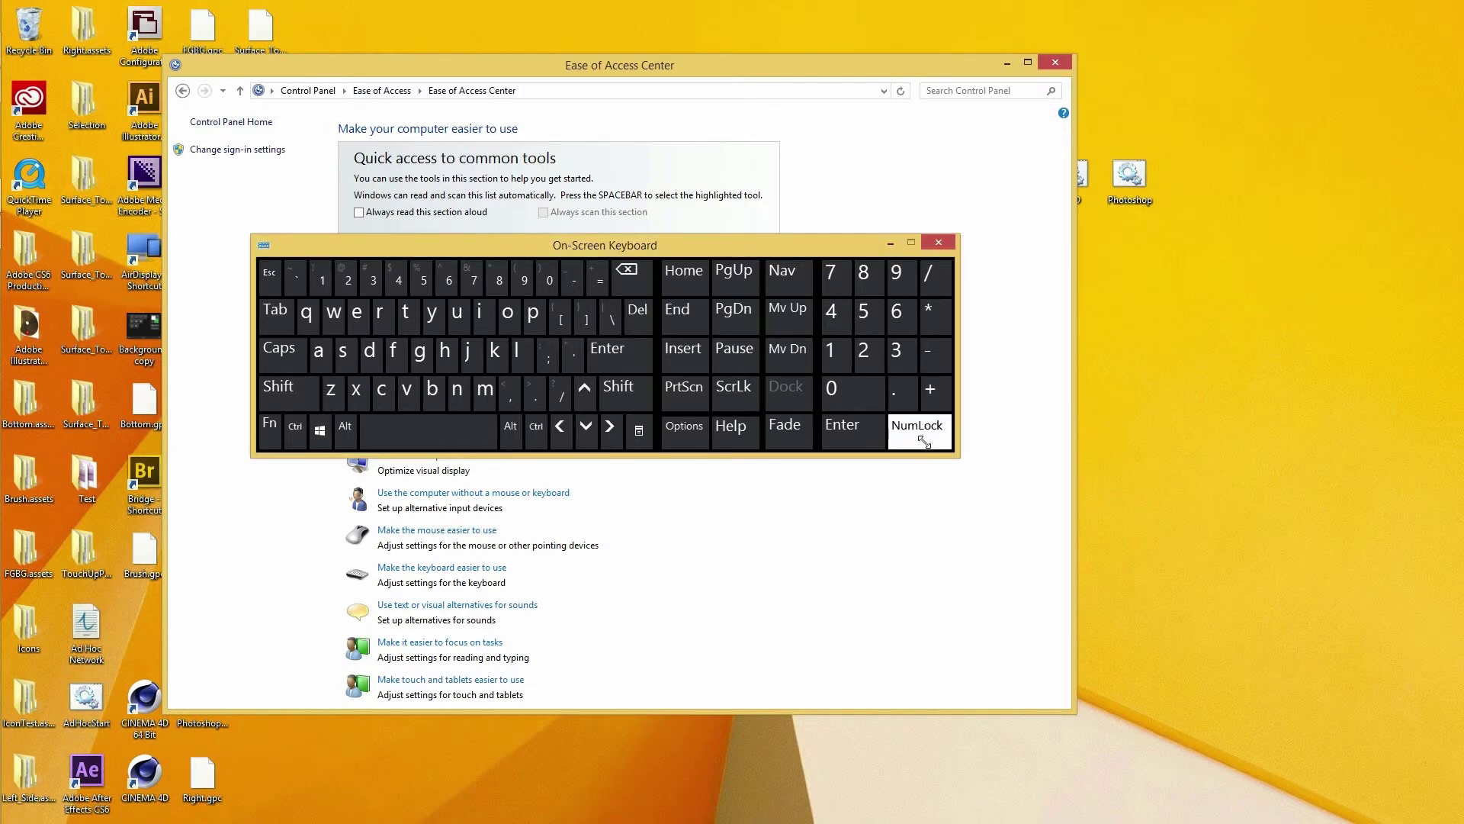
{"action": "left_click_drag", "start_coordinate": [924, 442], "coordinate": [1022, 481]}
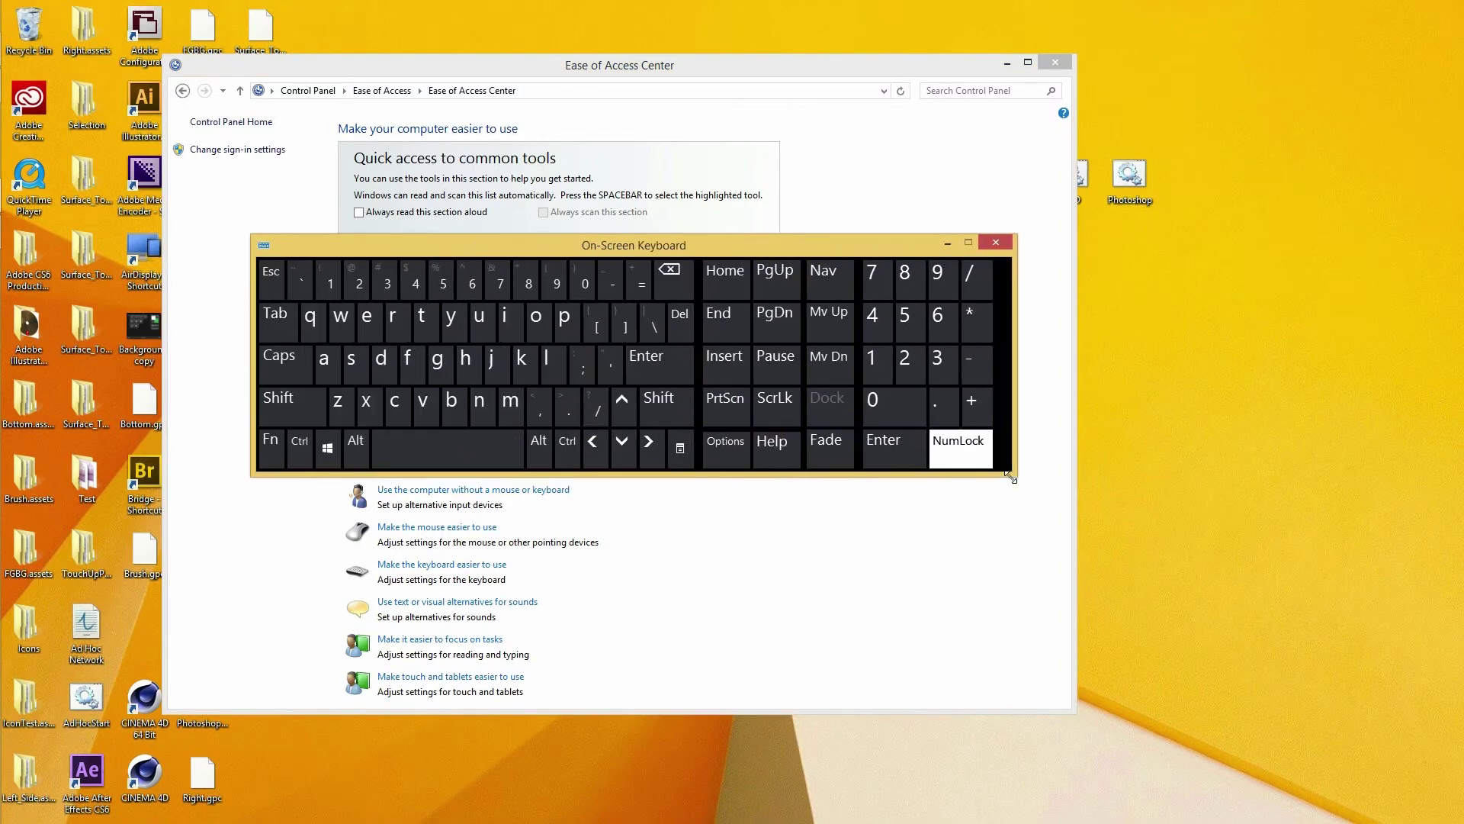
{"action": "left_click", "coordinate": [741, 452]}
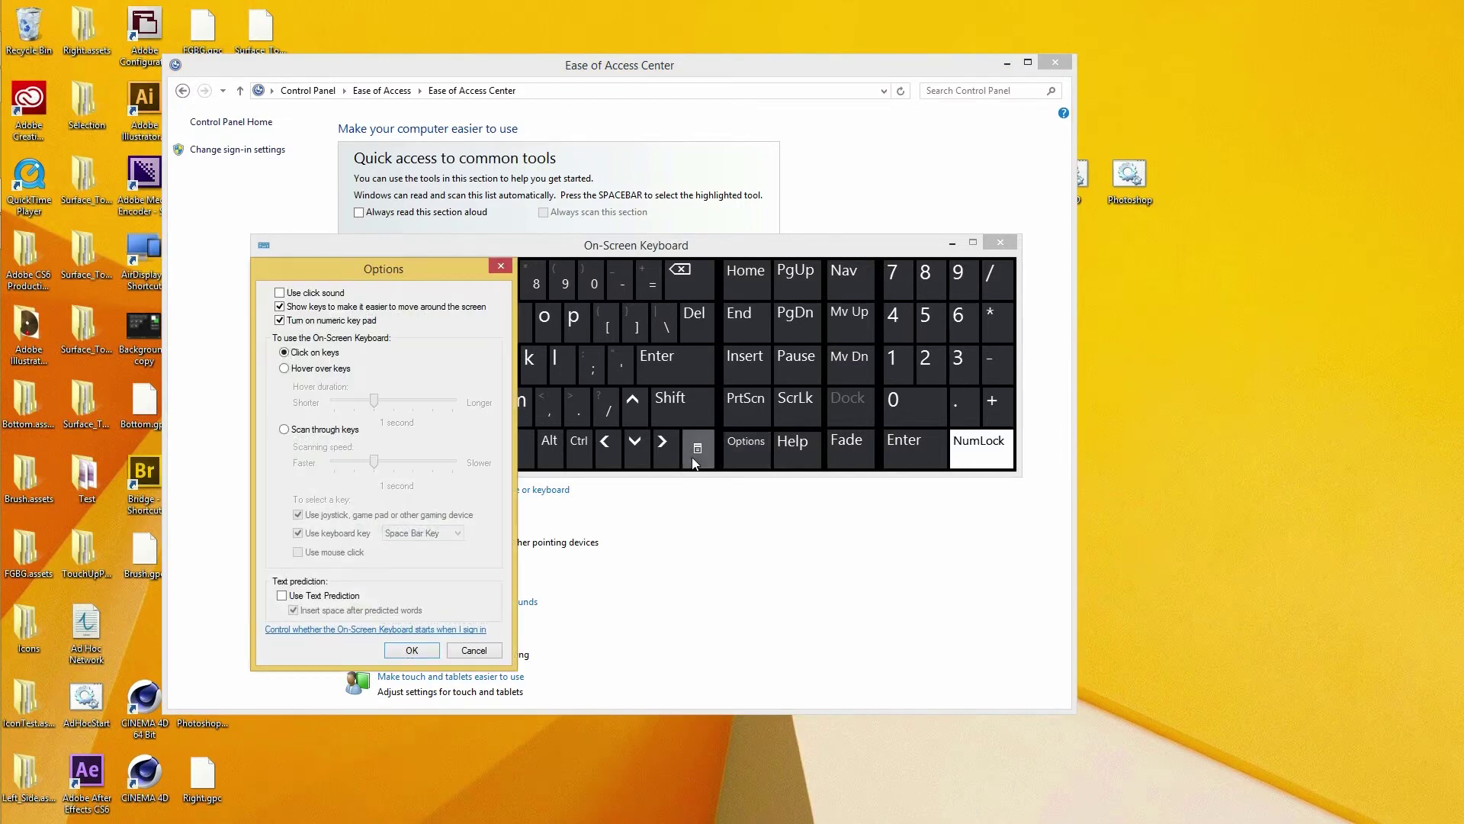
Turn off the On-Screen Keyboard's numeric key pad and apply it.
{"action": "left_click", "coordinate": [280, 320]}
{"action": "left_click", "coordinate": [500, 267]}
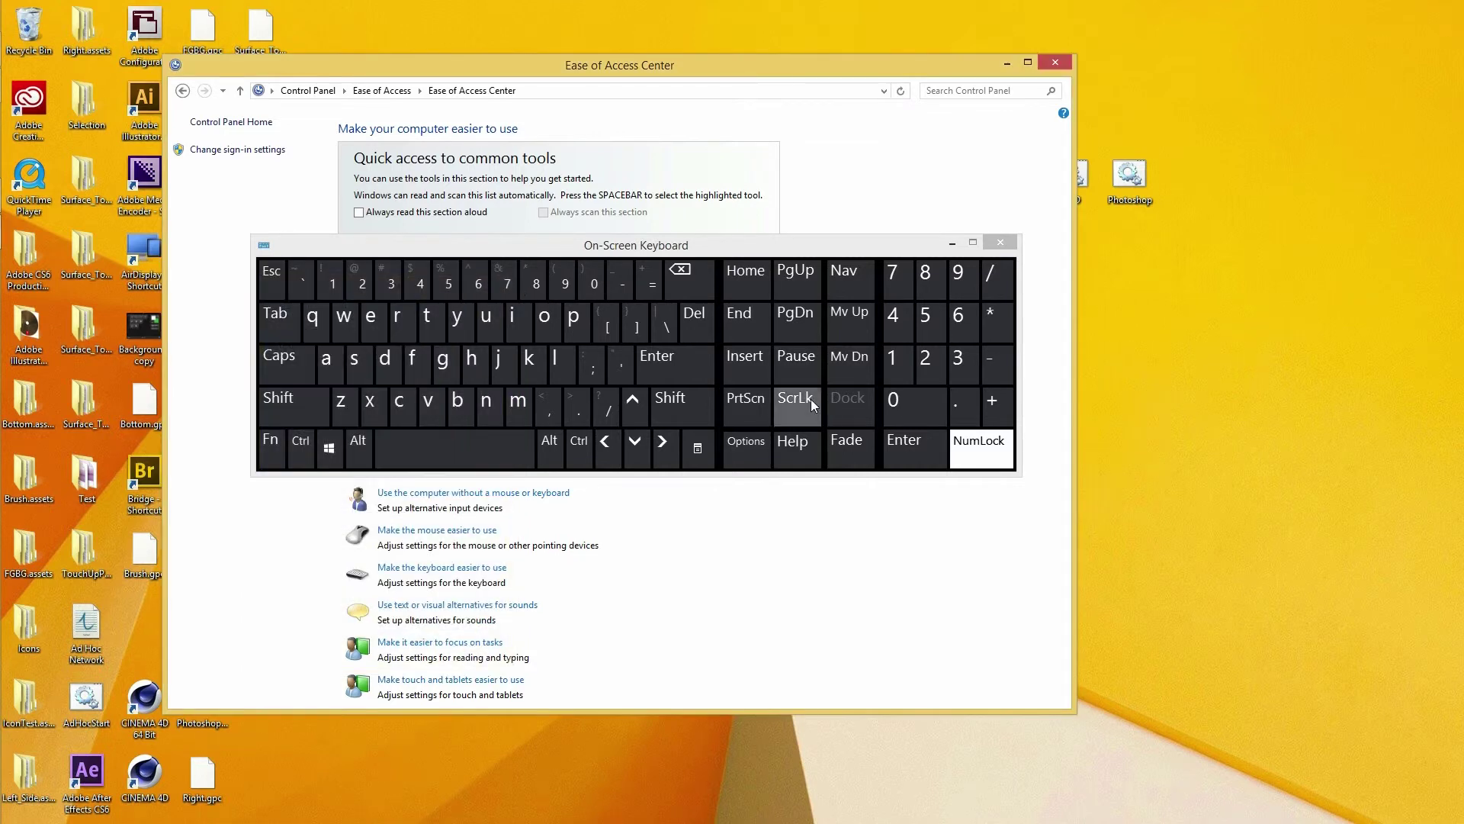
{"action": "left_click", "coordinate": [762, 448]}
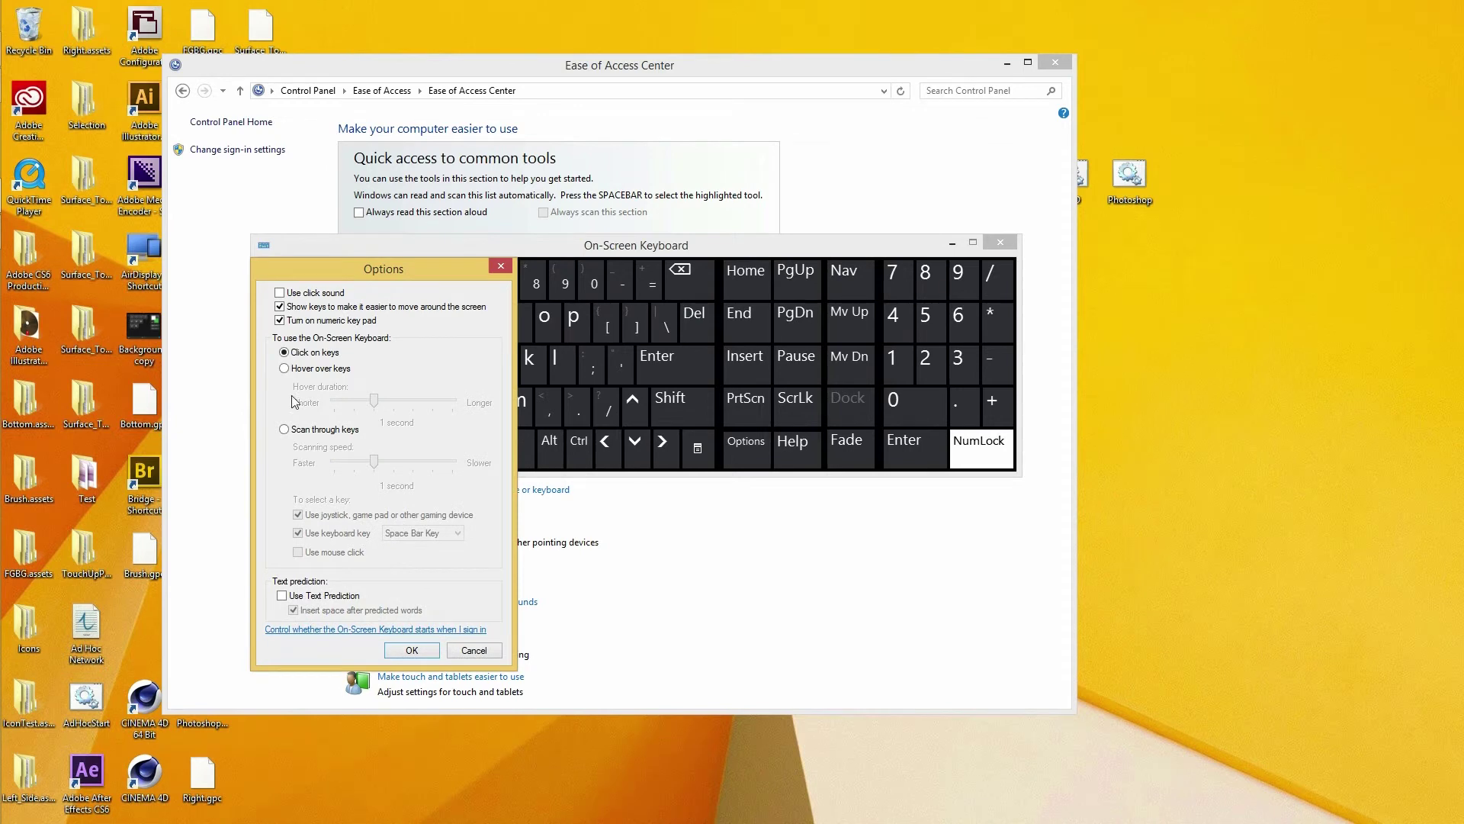
{"action": "left_click", "coordinate": [279, 320]}
{"action": "left_click", "coordinate": [418, 652]}
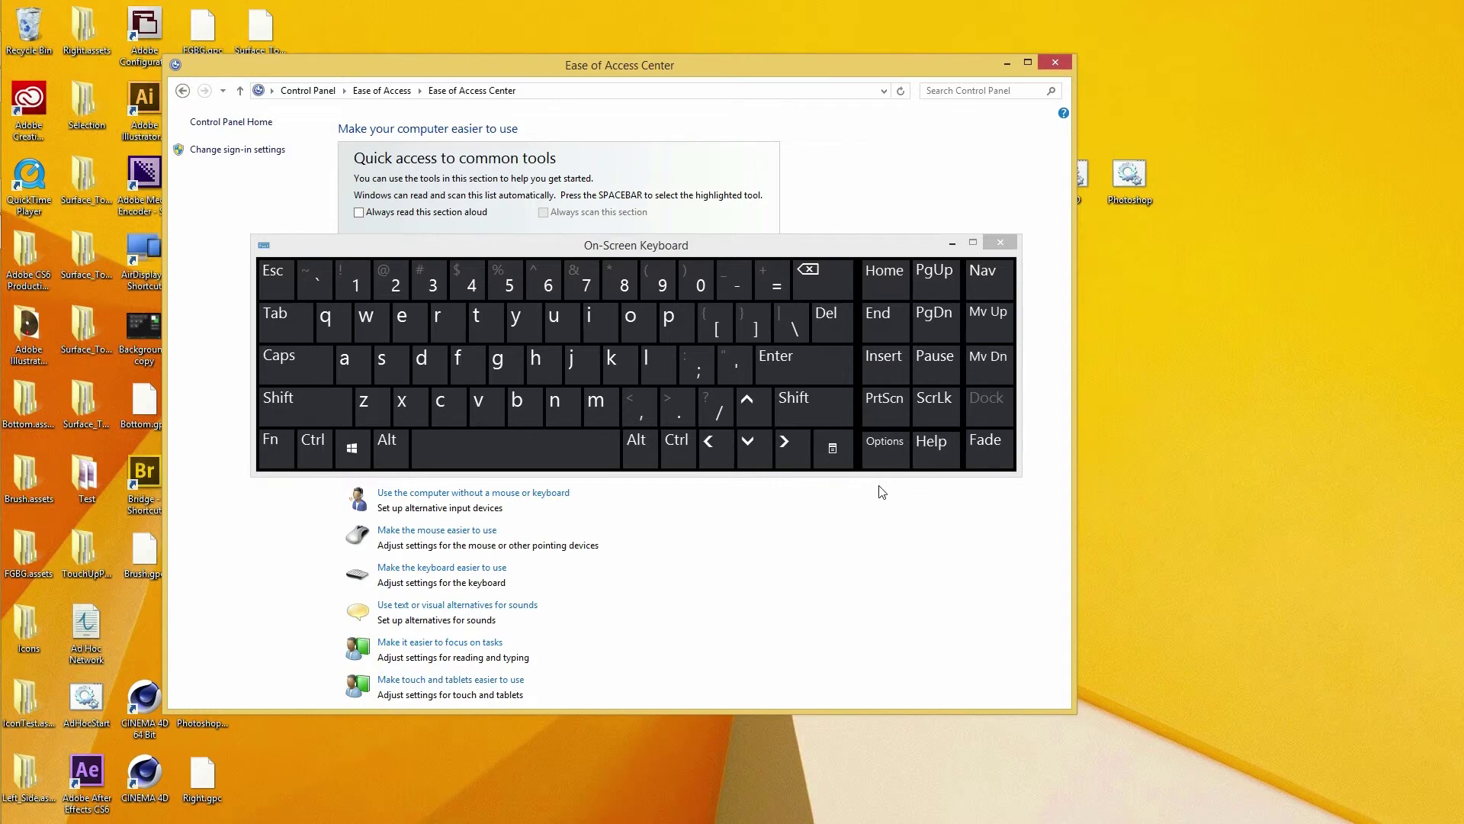
Turn the numeric key pad back on in the On-Screen Keyboard Options and confirm.
{"action": "left_click", "coordinate": [894, 454]}
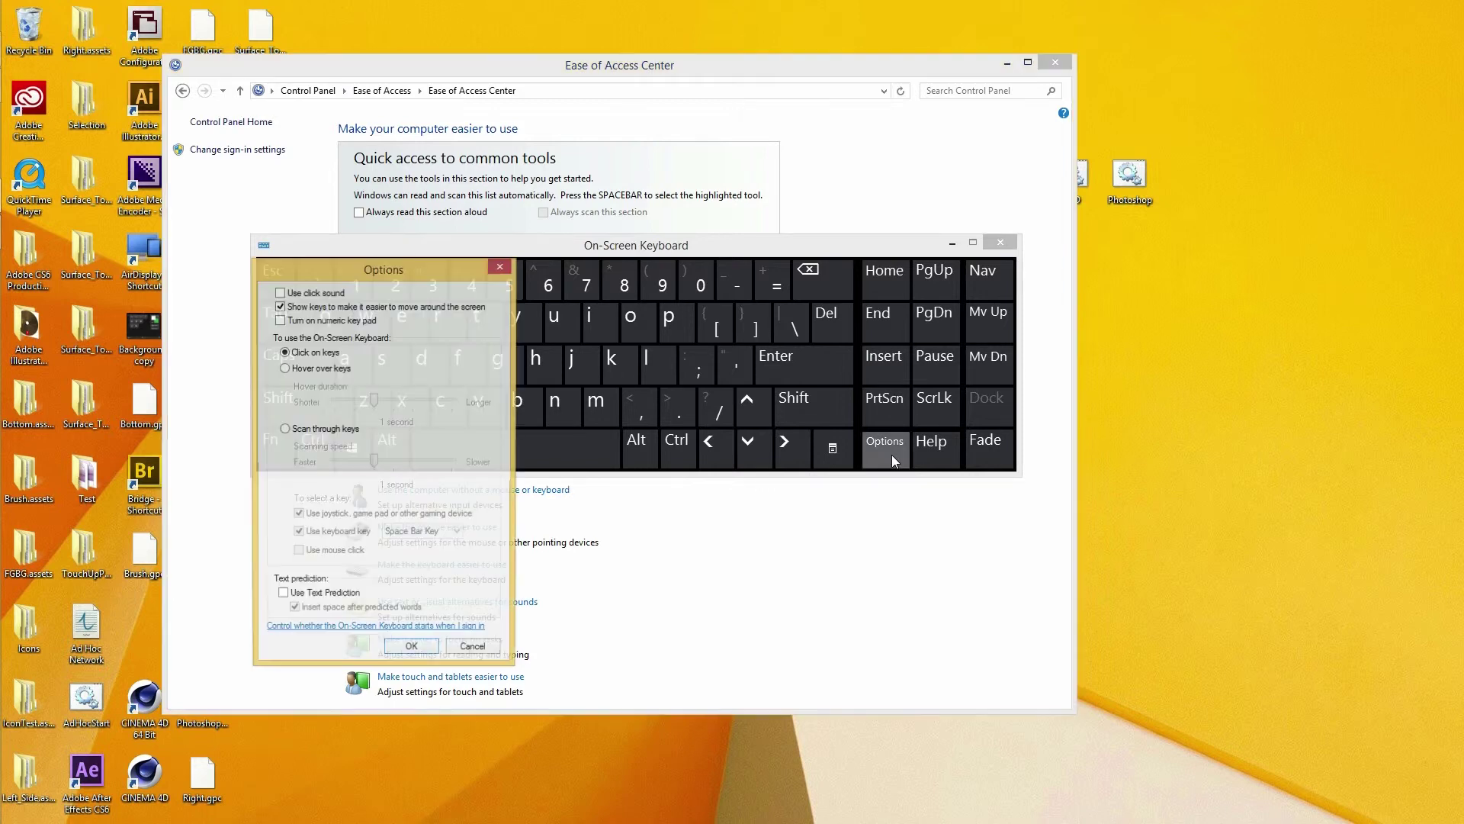
{"action": "left_click", "coordinate": [280, 321]}
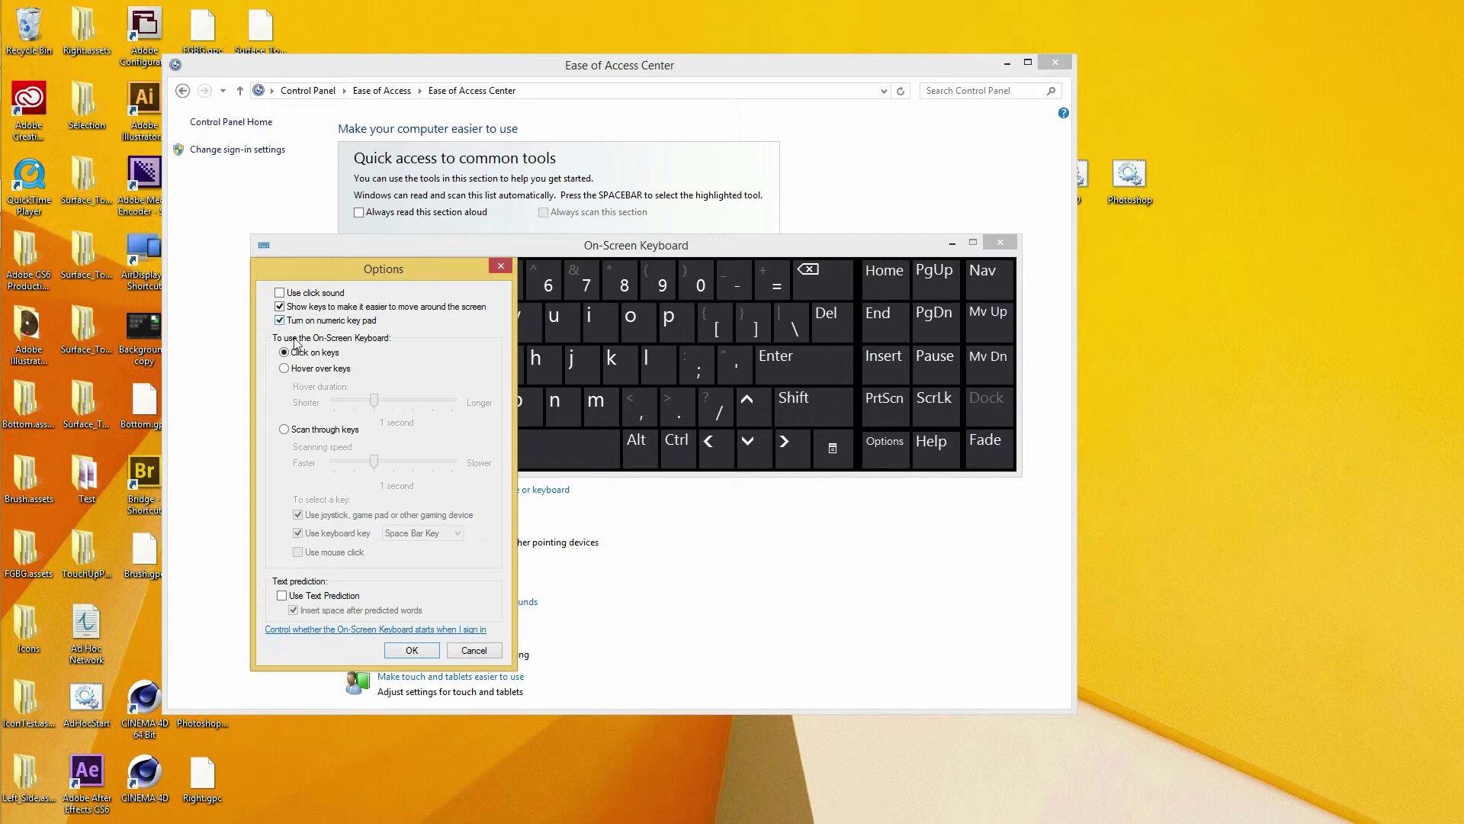
{"action": "left_click", "coordinate": [412, 651]}
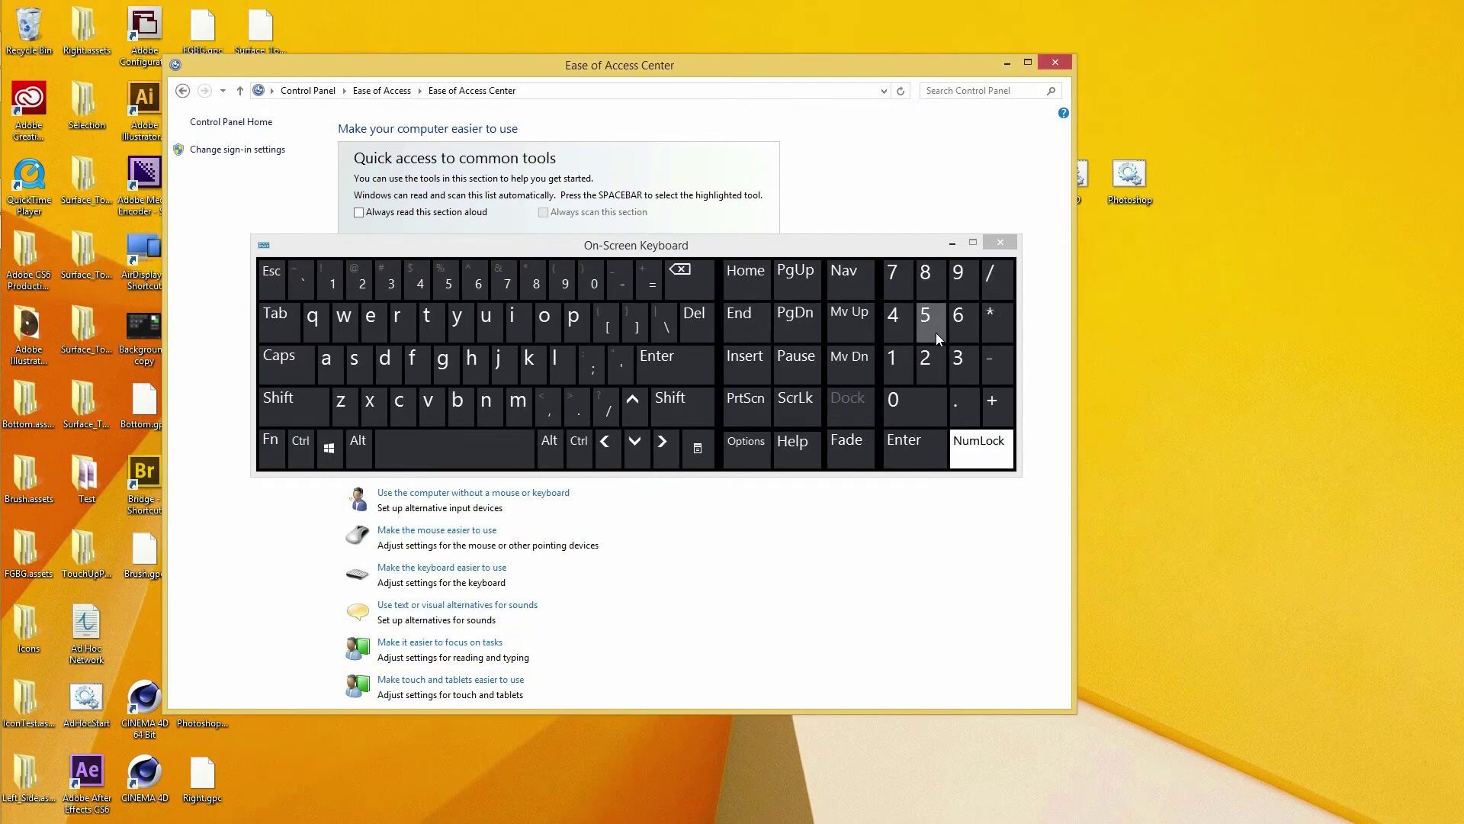
Move the On-Screen Keyboard to the bottom of the screen and close it.
{"action": "left_click_drag", "start_coordinate": [842, 250], "coordinate": [774, 569]}
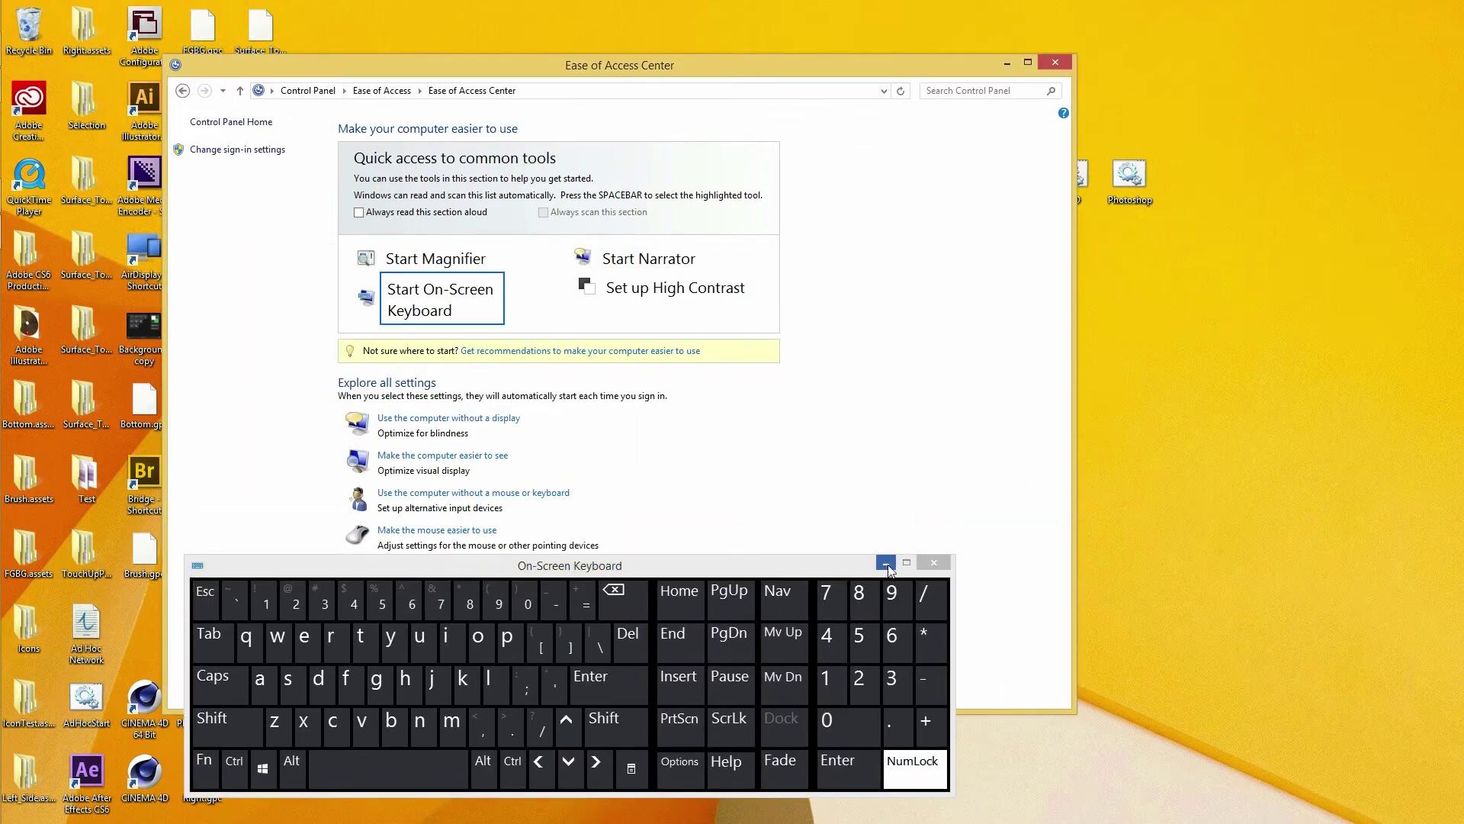
{"action": "left_click", "coordinate": [935, 569]}
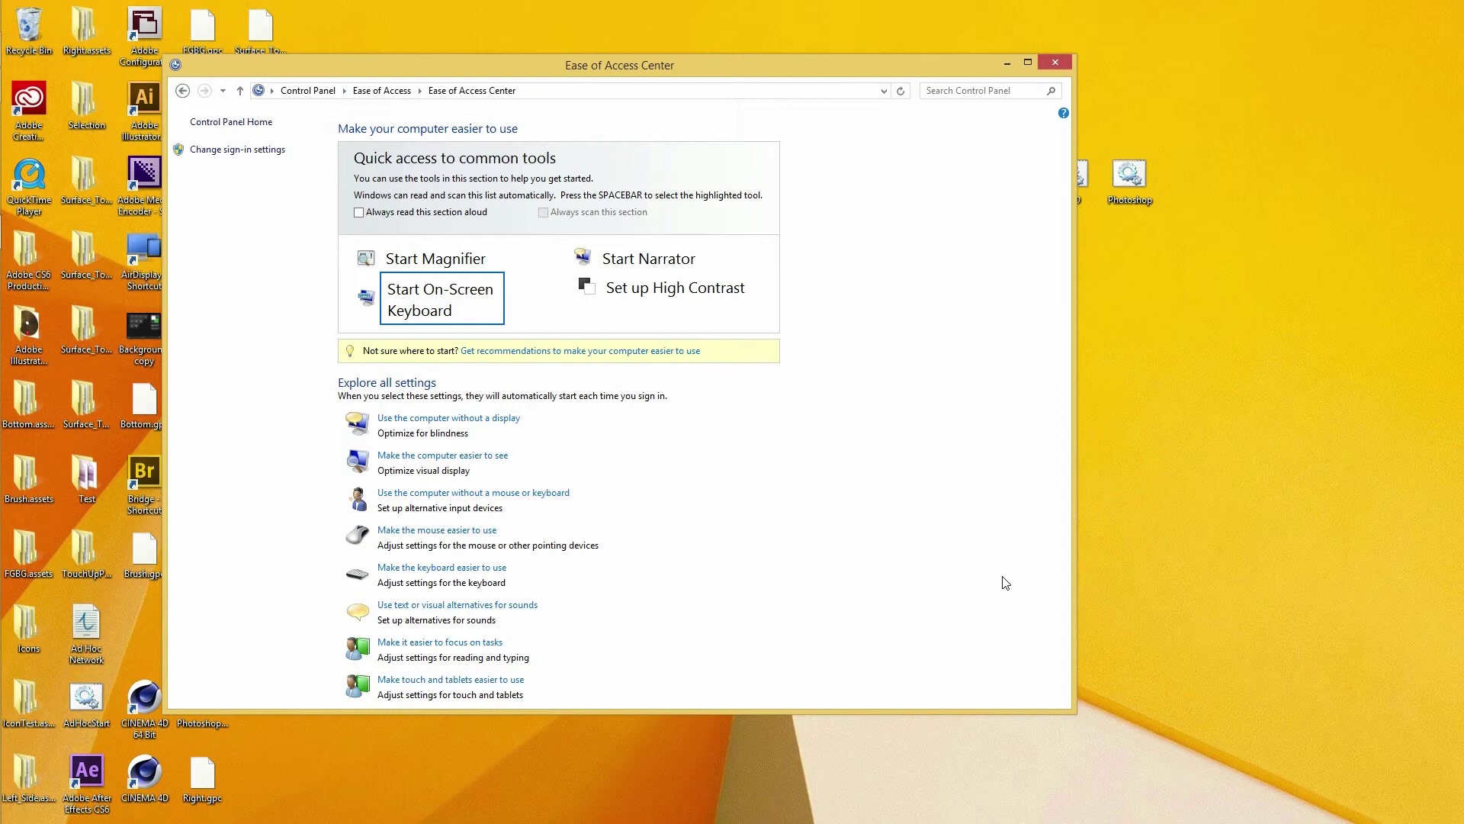
{"action": "right_click", "coordinate": [608, 816]}
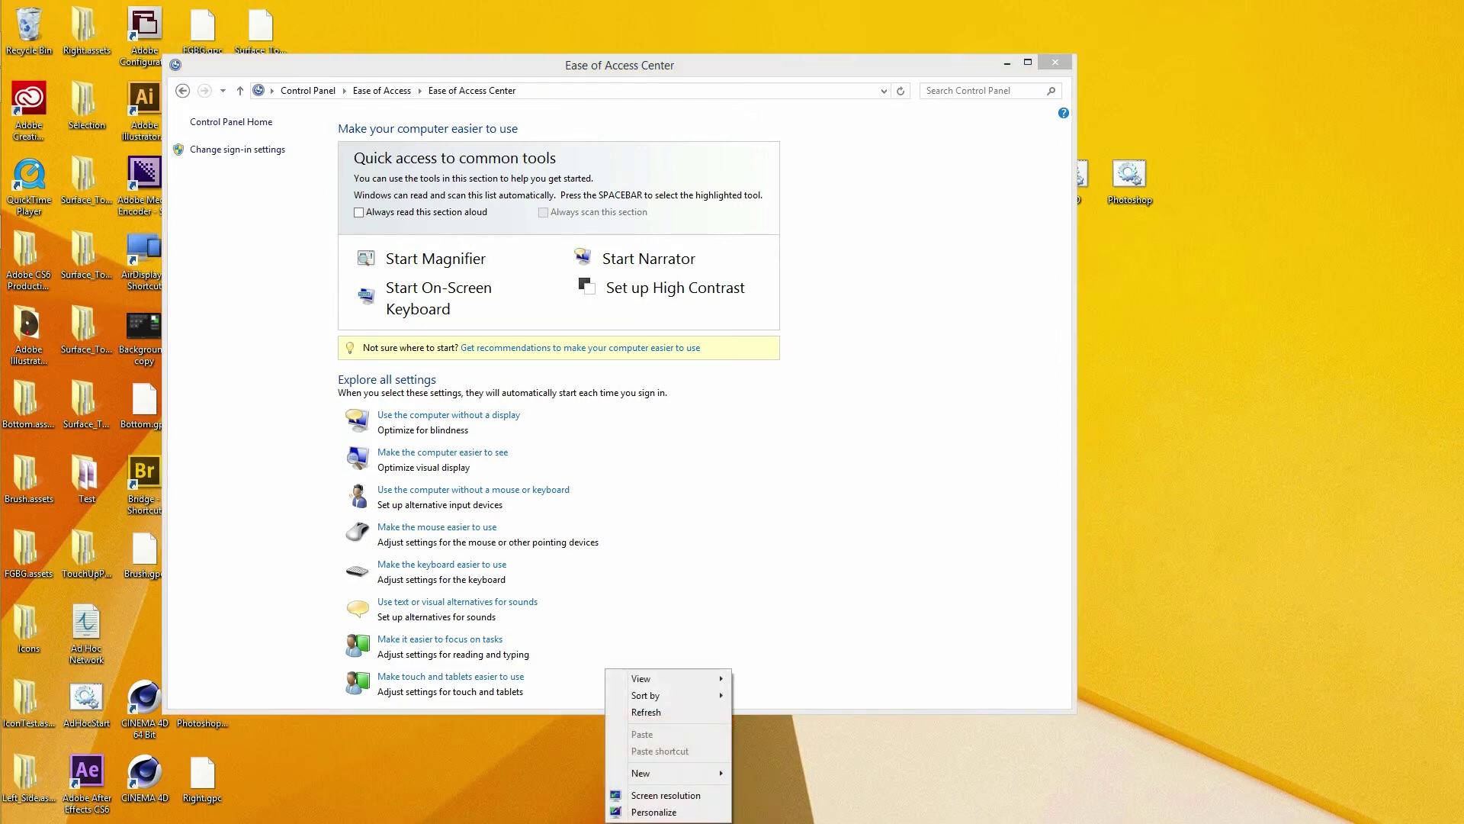
{"action": "key", "text": "Escape"}
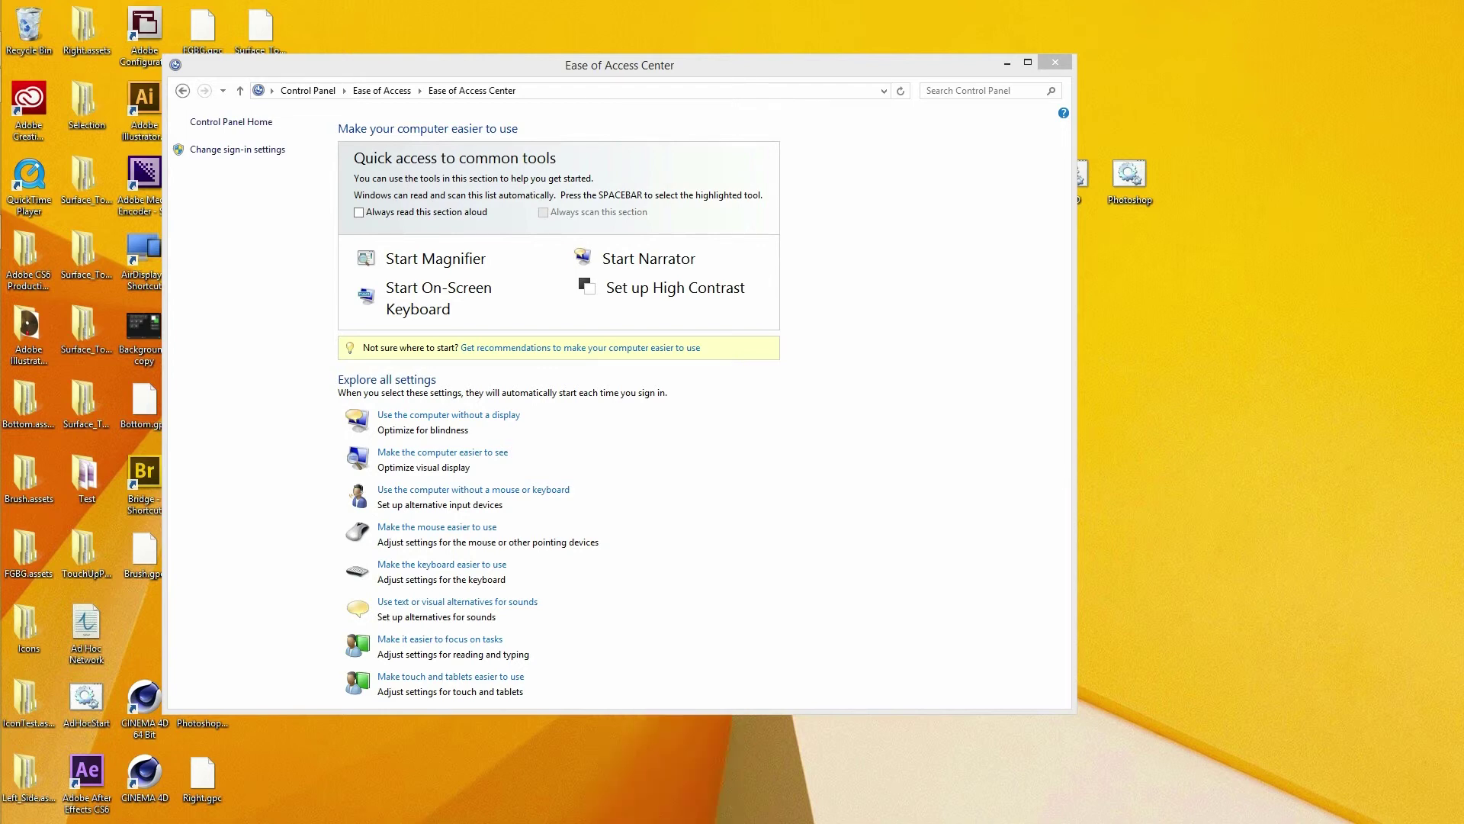
Relaunch the On-Screen Keyboard with Win+Ctrl+O, then minimize it.
{"action": "key", "text": "super+ctrl+o"}
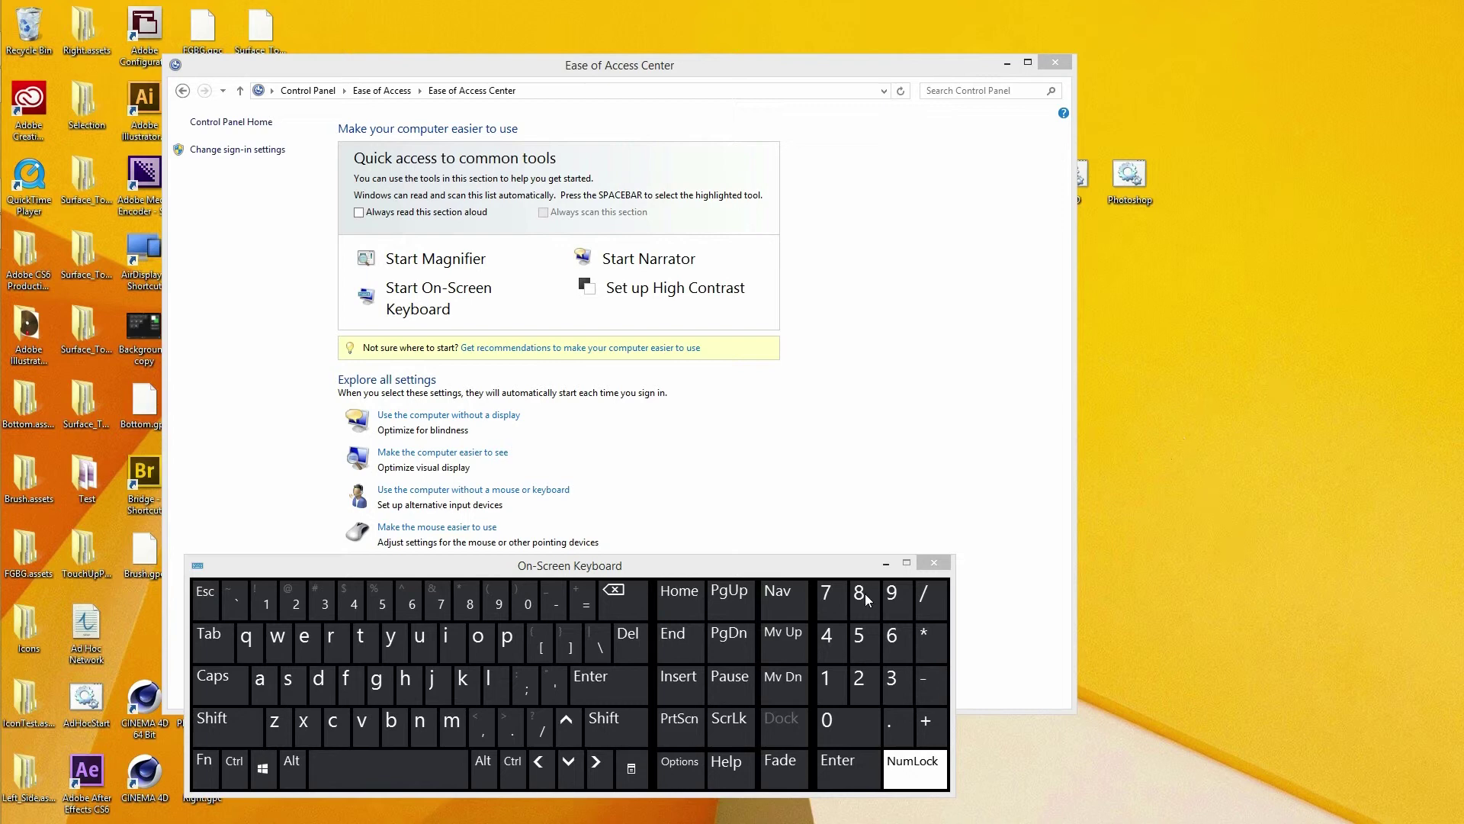
{"action": "left_click", "coordinate": [886, 563]}
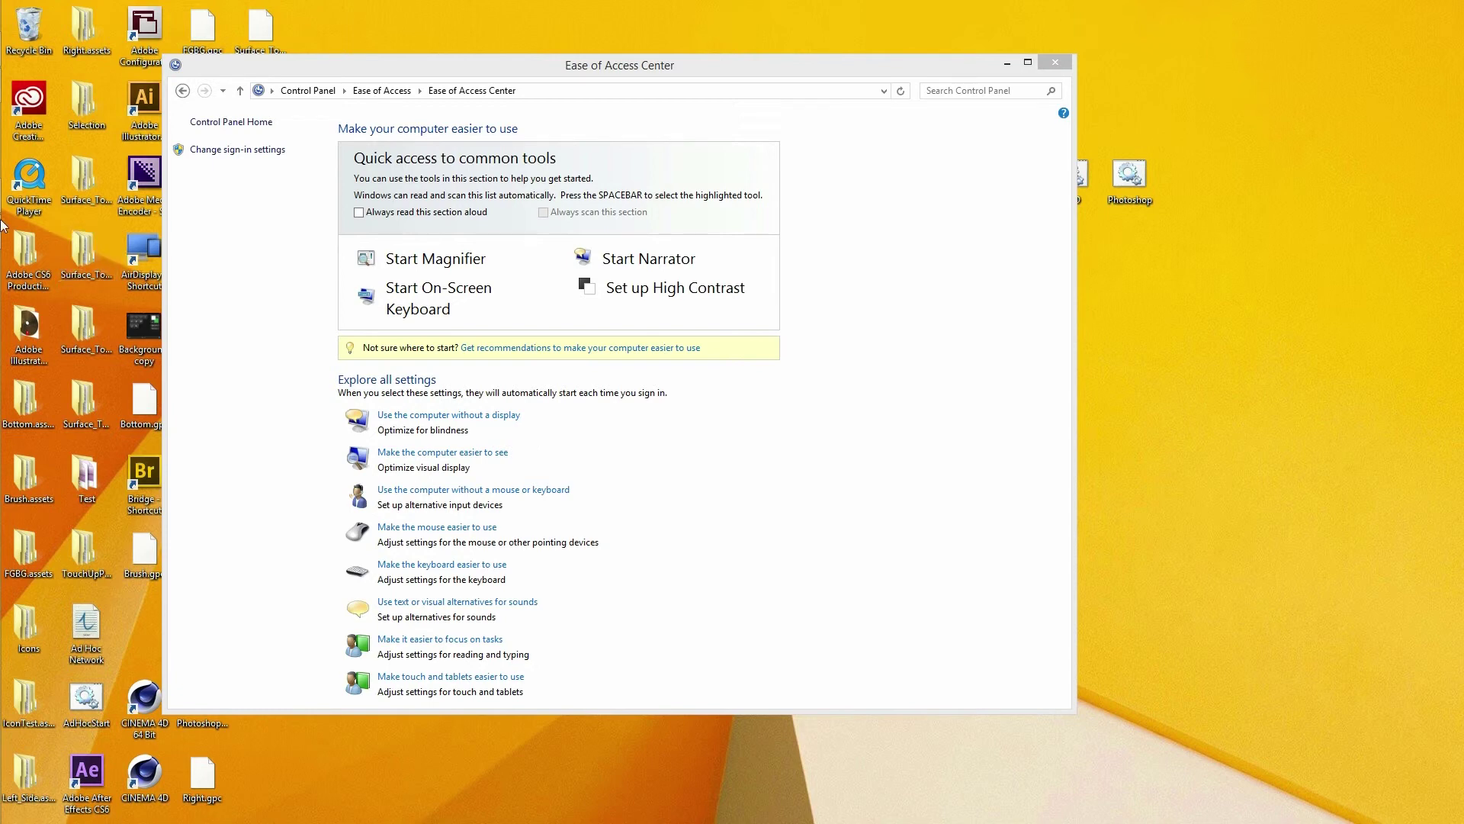
{"action": "mouse_move", "coordinate": [2, 225]}
Restore the On-Screen Keyboard, close the Ease of Access Center window, then minimize the keyboard.
{"action": "left_click", "coordinate": [36, 197]}
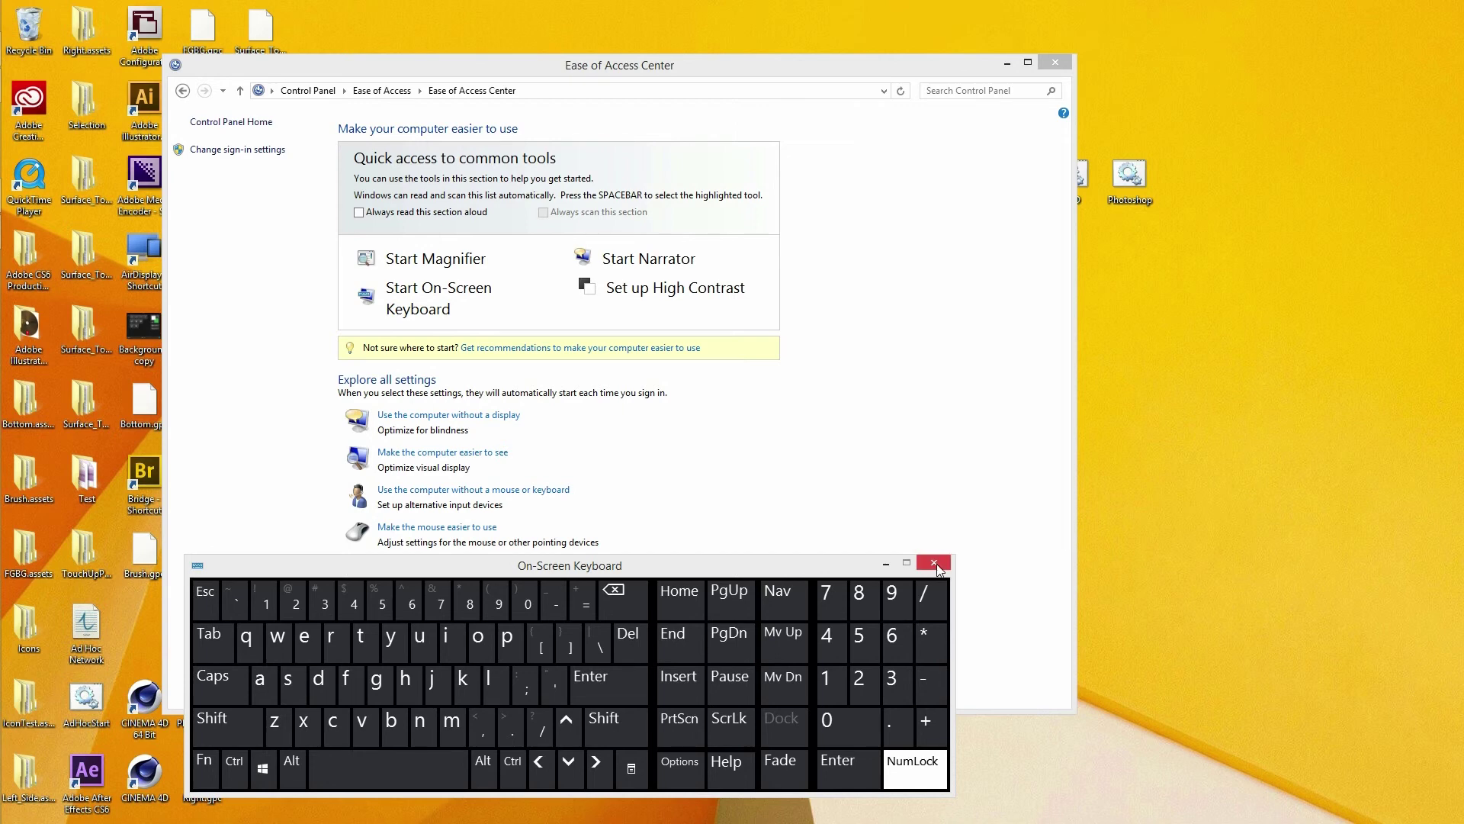
{"action": "left_click", "coordinate": [959, 584]}
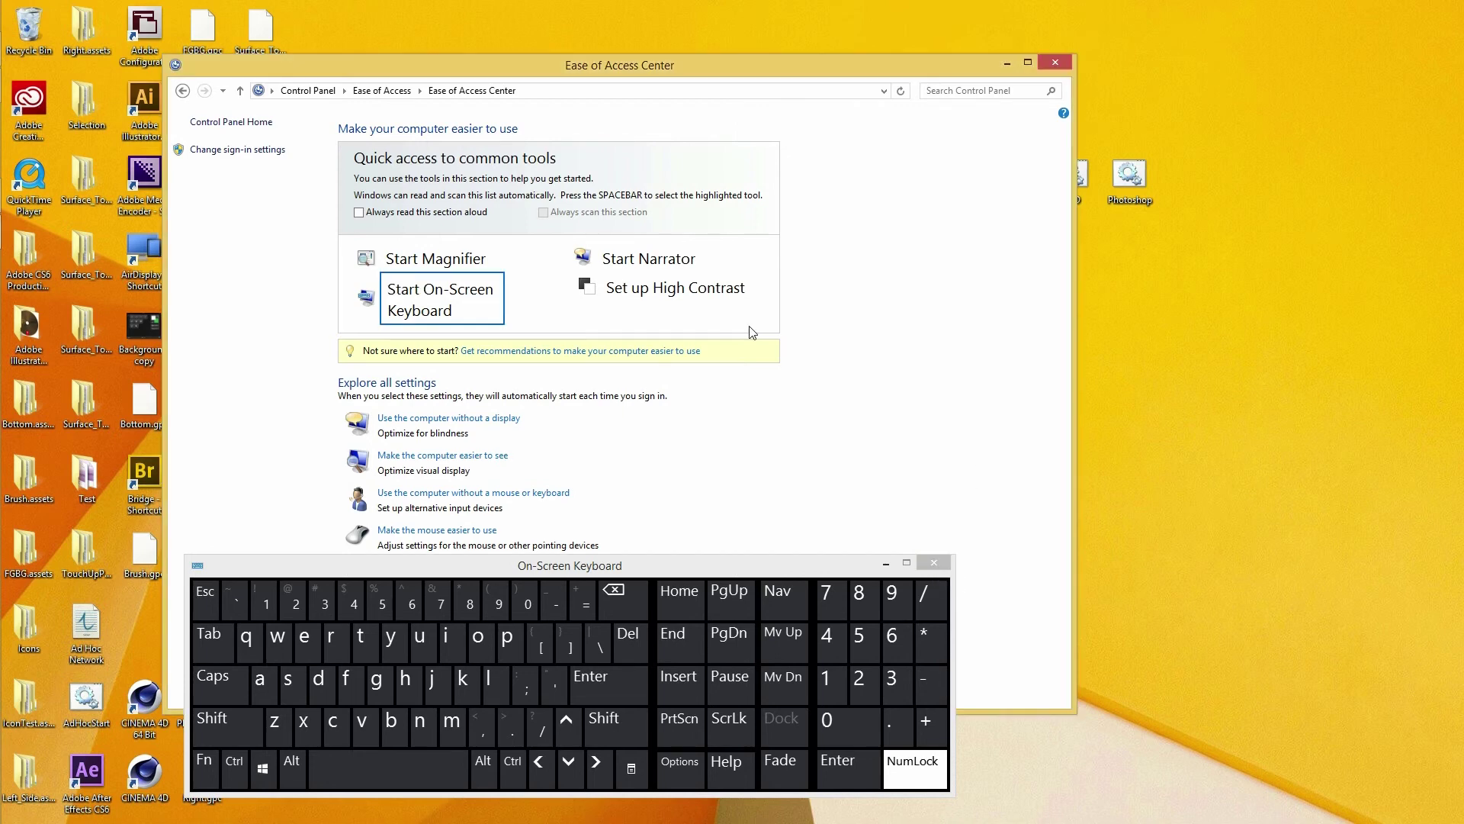
{"action": "left_click", "coordinate": [1055, 62]}
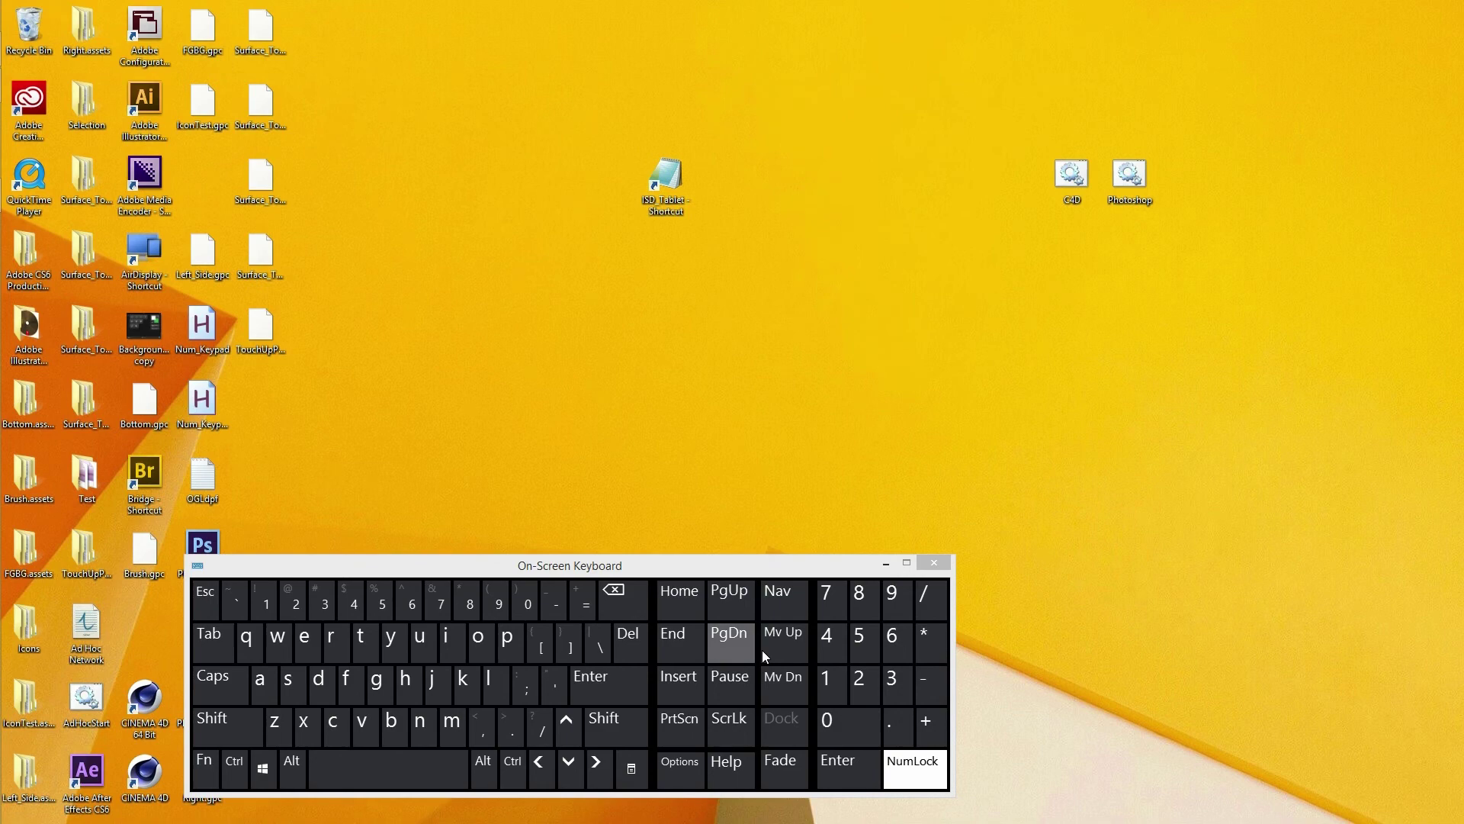
{"action": "left_click", "coordinate": [883, 562]}
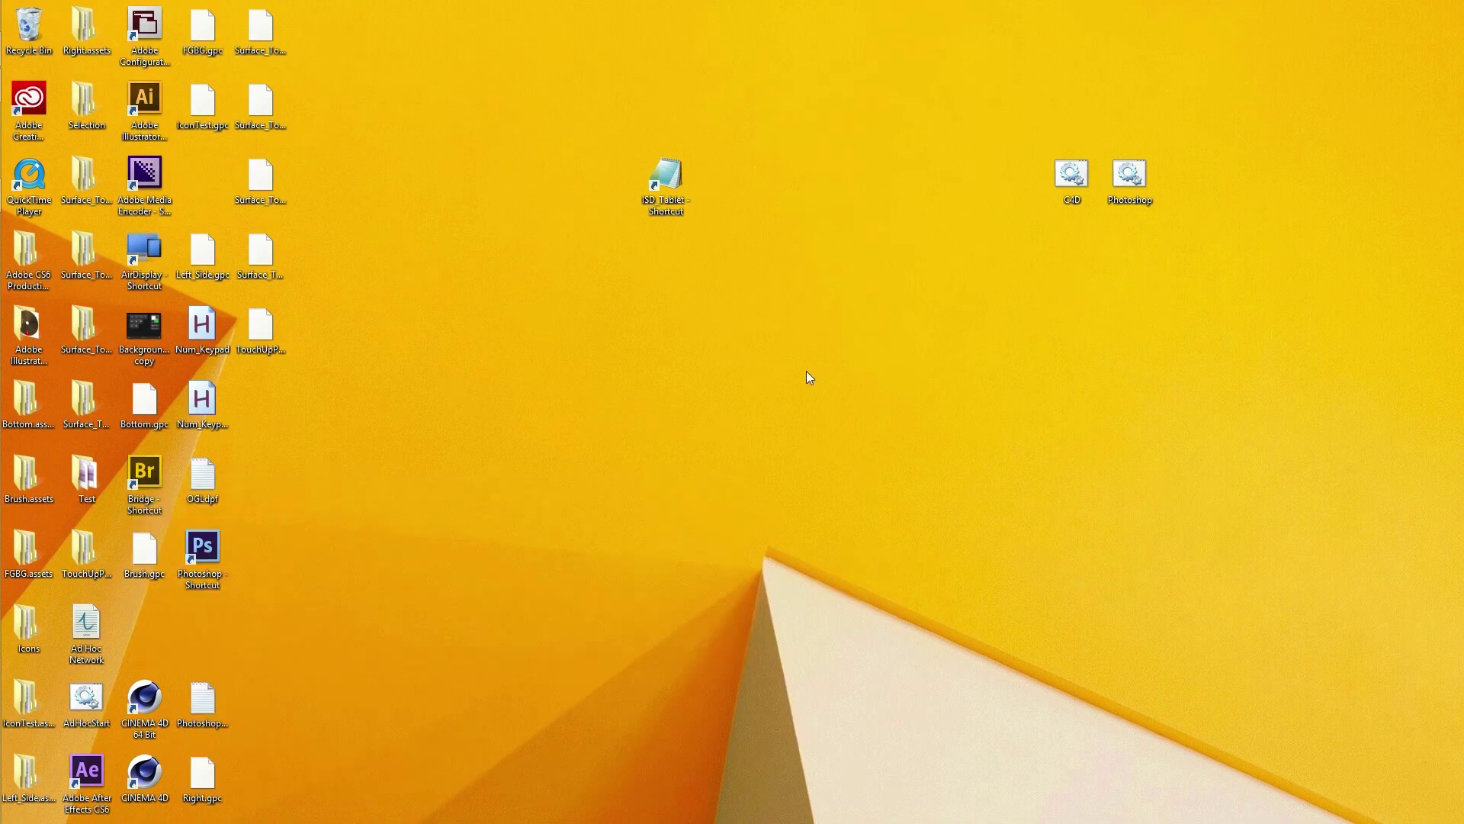